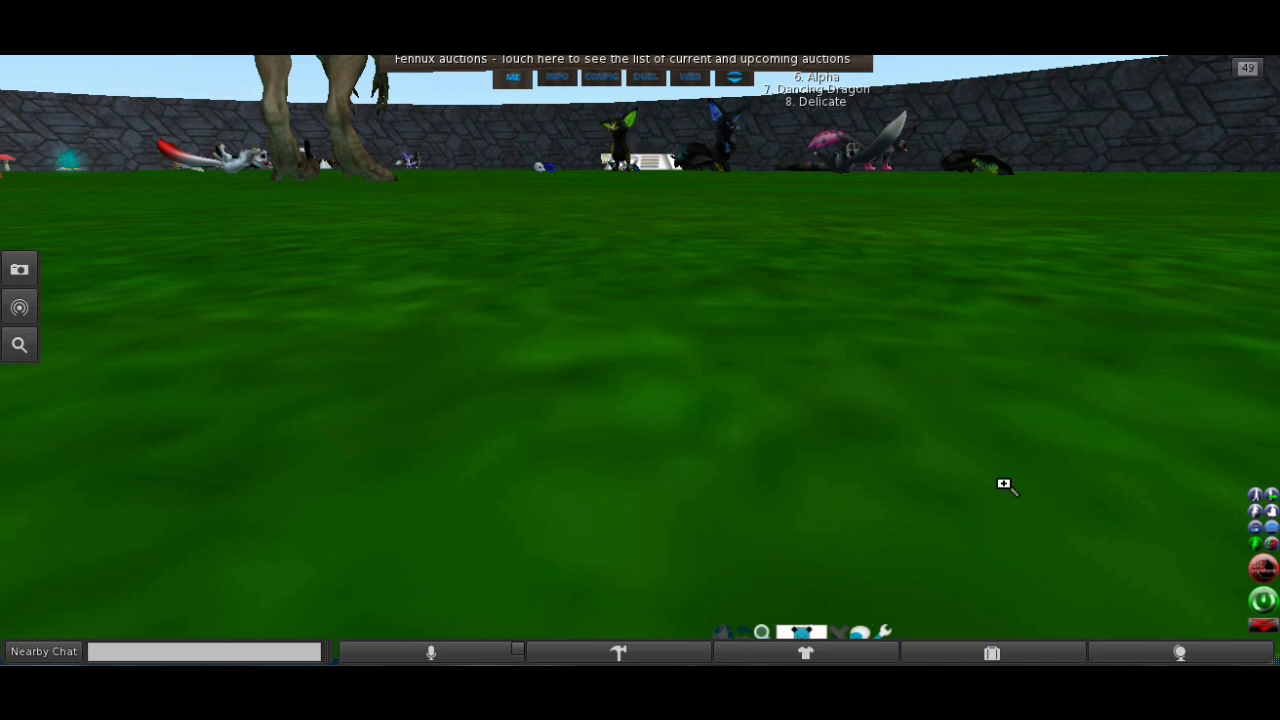
- Turn toward the bench, open Build Tools in Edit mode, minimize them, and open the Inventory
left_click_drag(1000, 480, 940, 460, "alt")
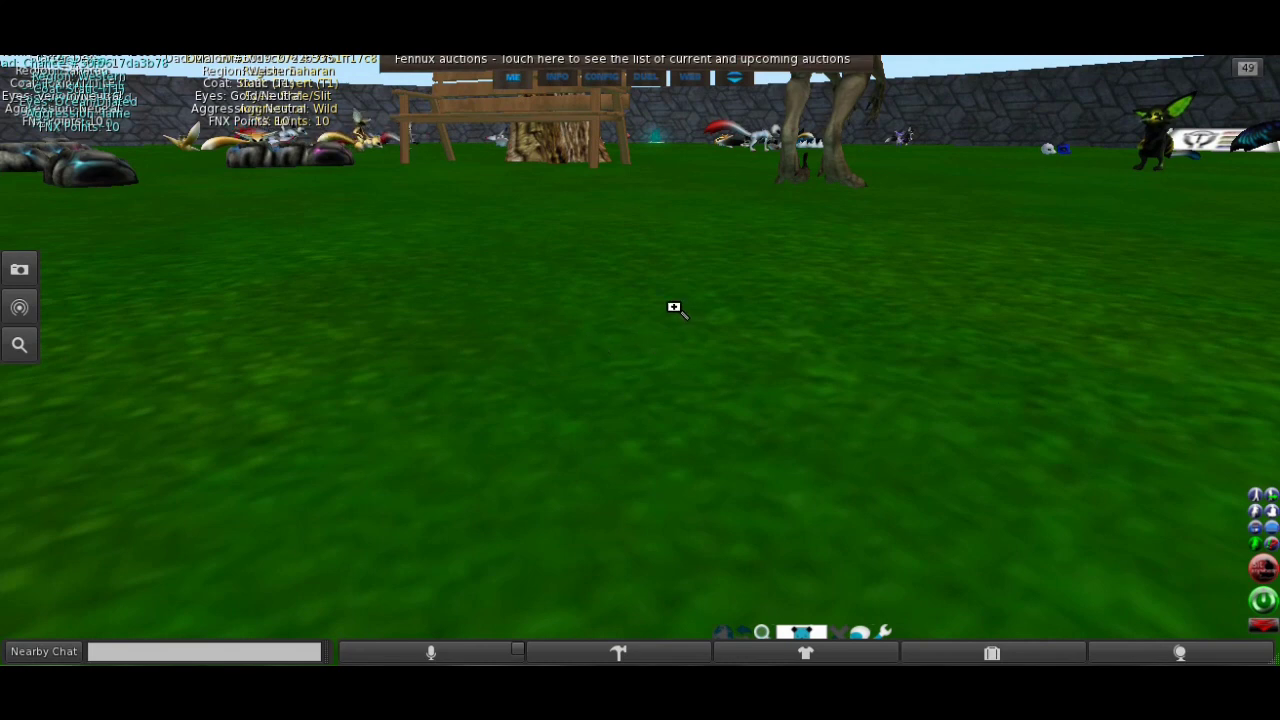
left_click_drag(509, 369, 645, 331, "alt")
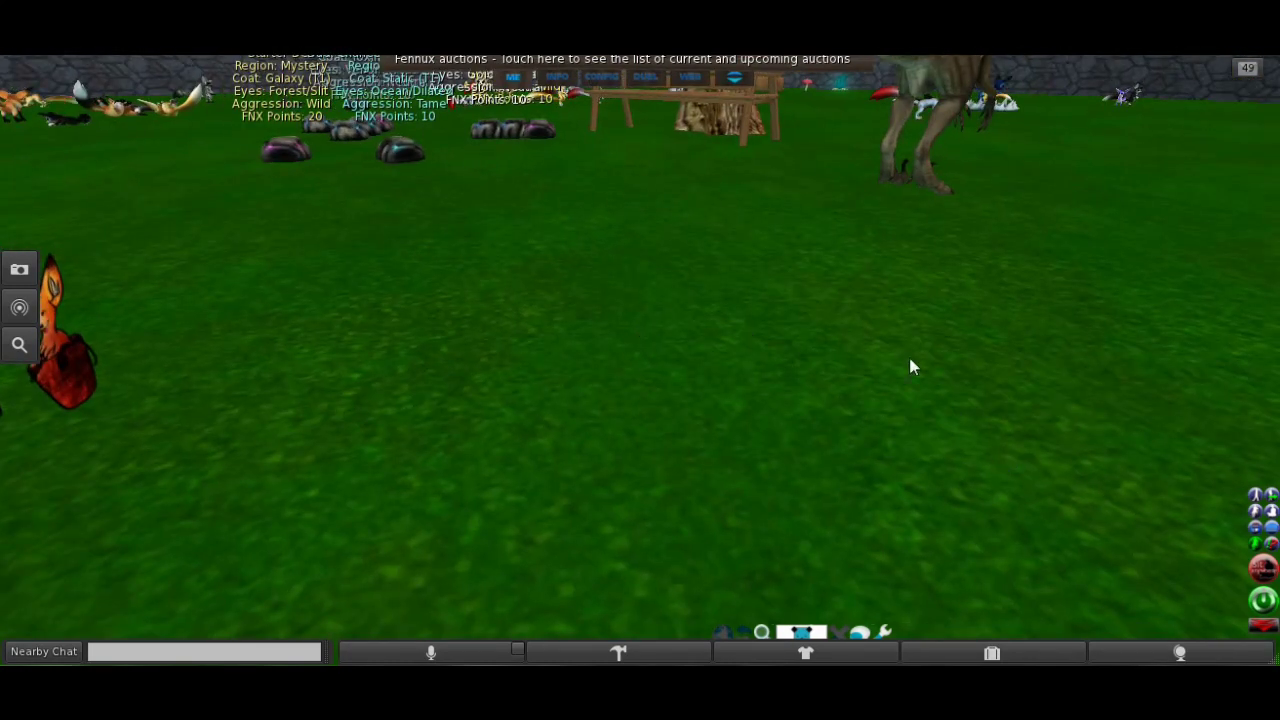
left_click_drag(910, 367, 709, 606, "alt")
left_click(640, 652)
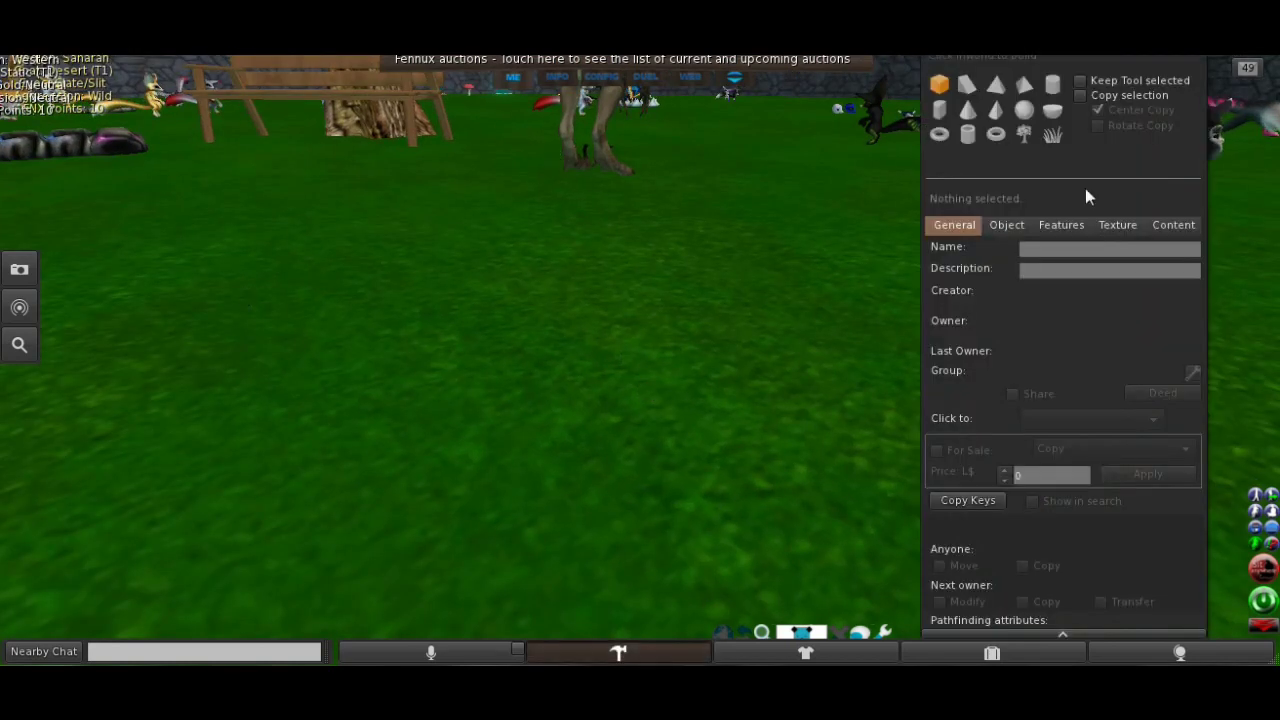
left_click(1142, 56)
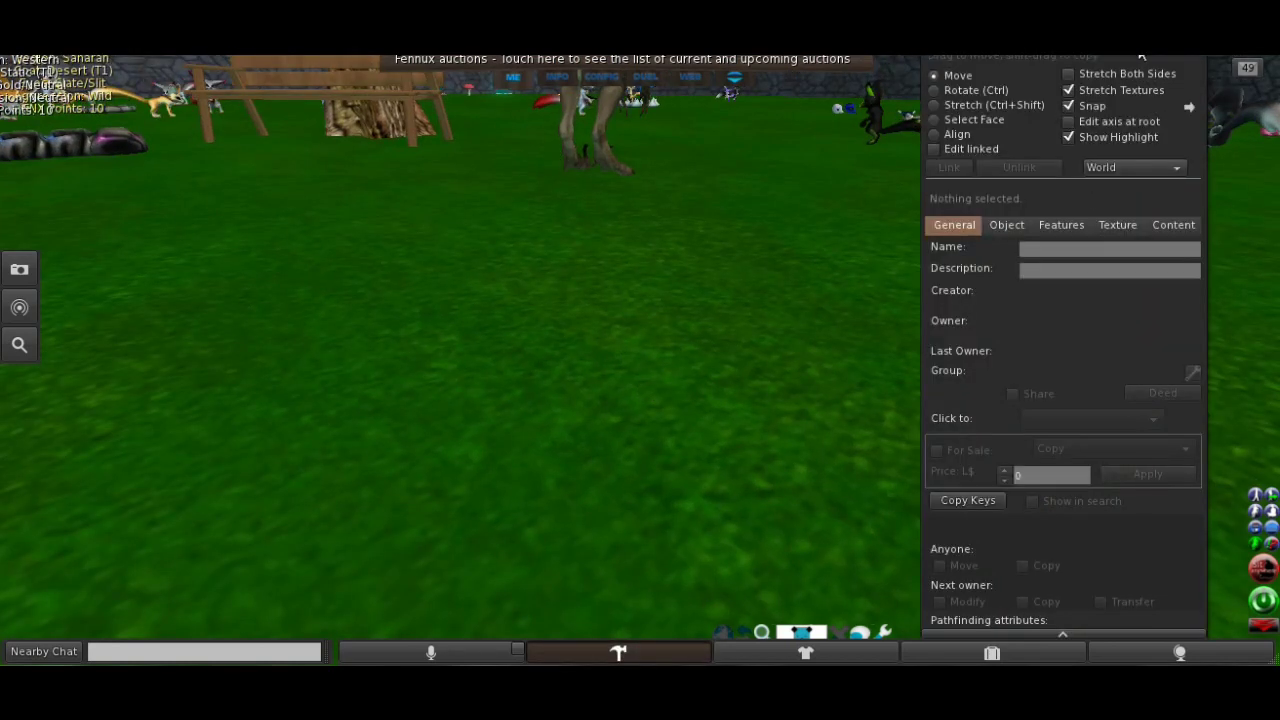
left_click(1190, 58)
left_click(1011, 651)
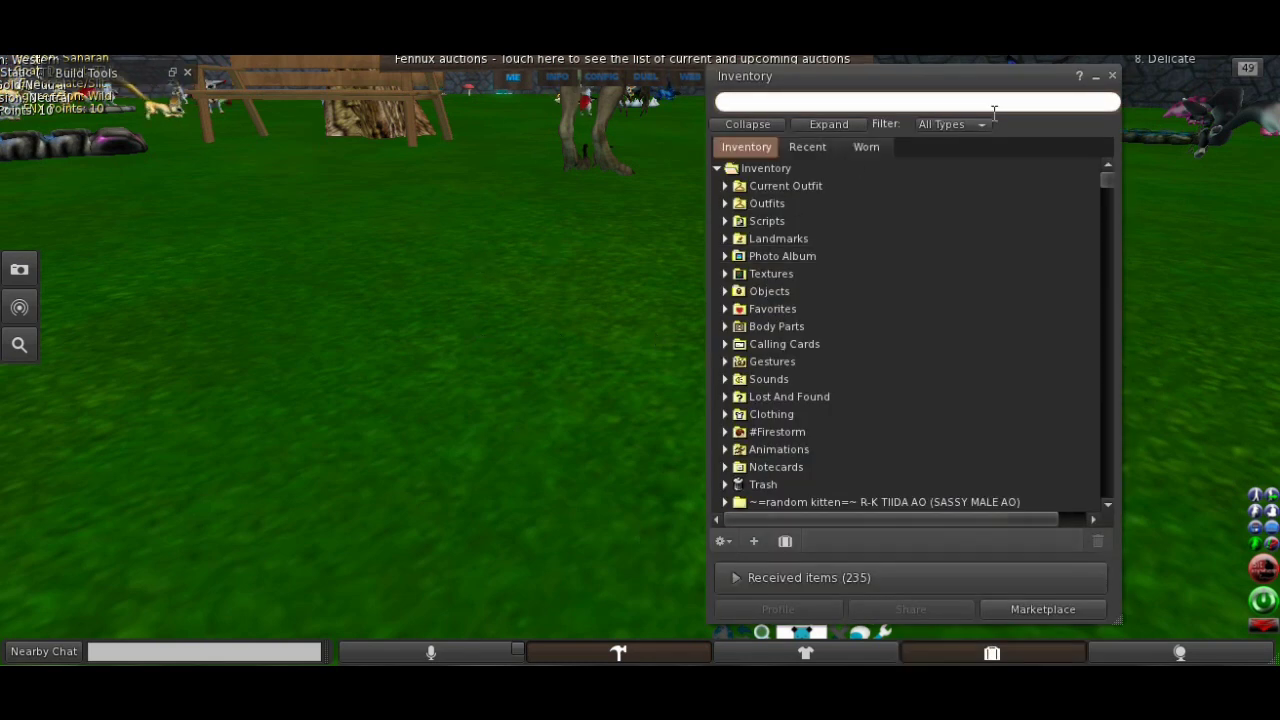
- Drag the Inventory window to the right edge and narrow its width
left_click_drag(775, 90, 899, 95)
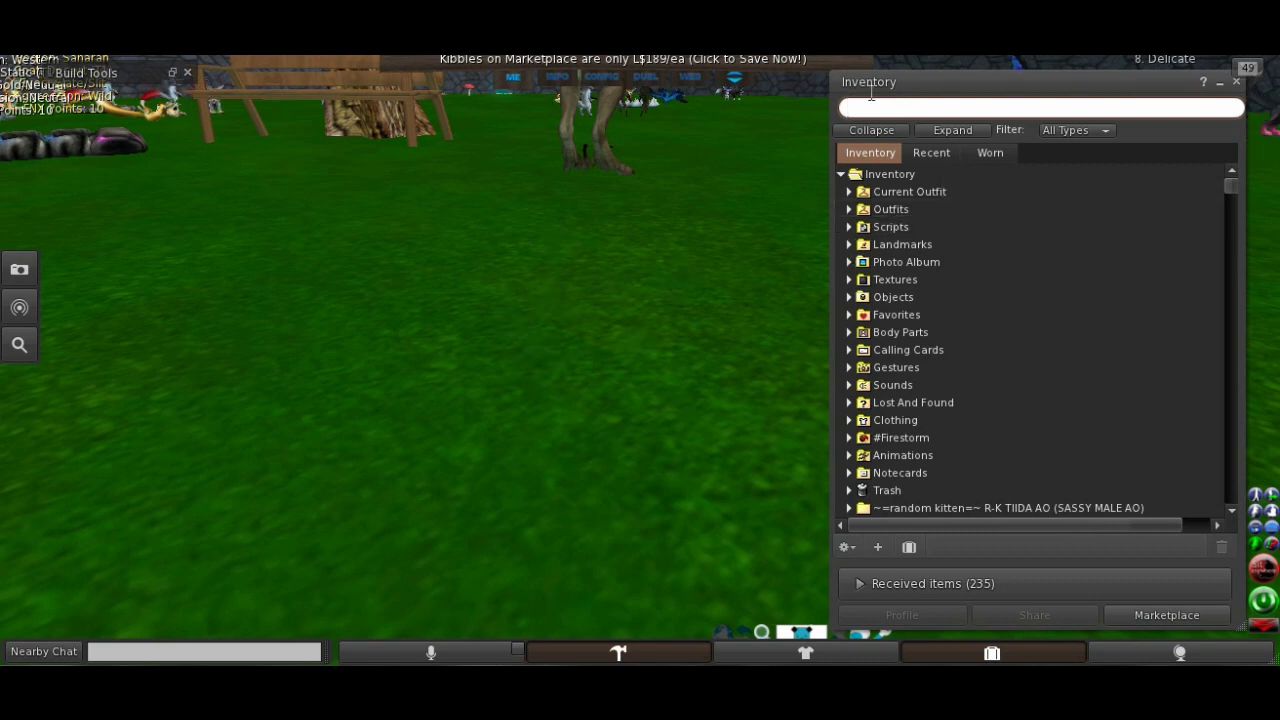
mouse_move(910, 81)
left_mouse_down()
mouse_move(965, 82)
mouse_move(900, 80)
mouse_move(896, 63)
left_mouse_up()
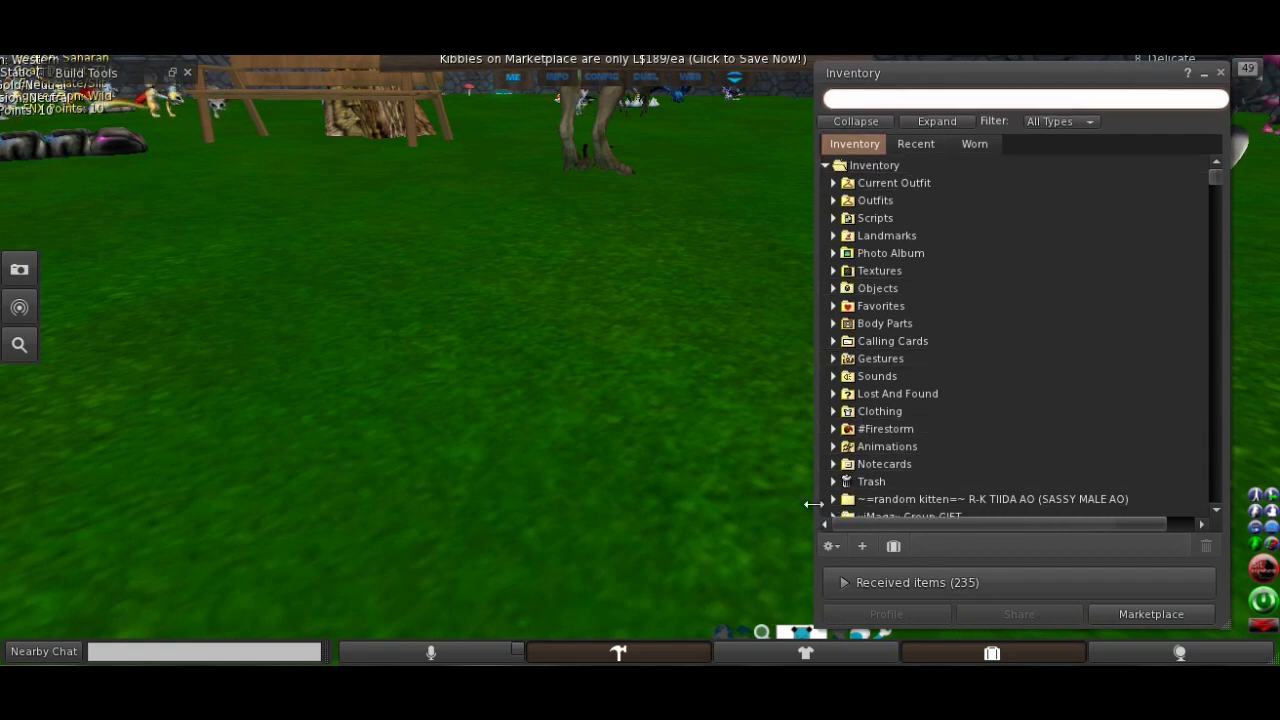
mouse_move(828, 498)
left_mouse_down()
mouse_move(852, 490)
mouse_move(828, 490)
left_mouse_up()
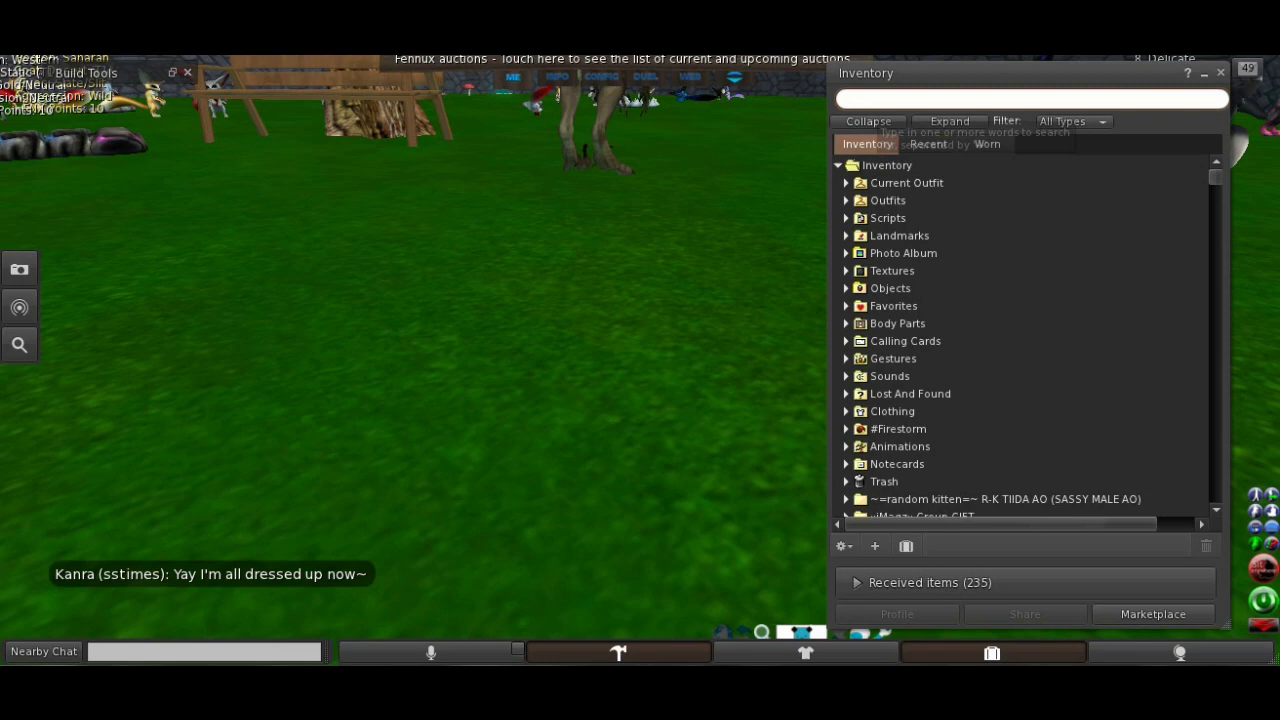
- Search inventory for 'Kani' and drag Kani Dog - Head from Kani Doghead (Female) onto the grass
type("Kani")
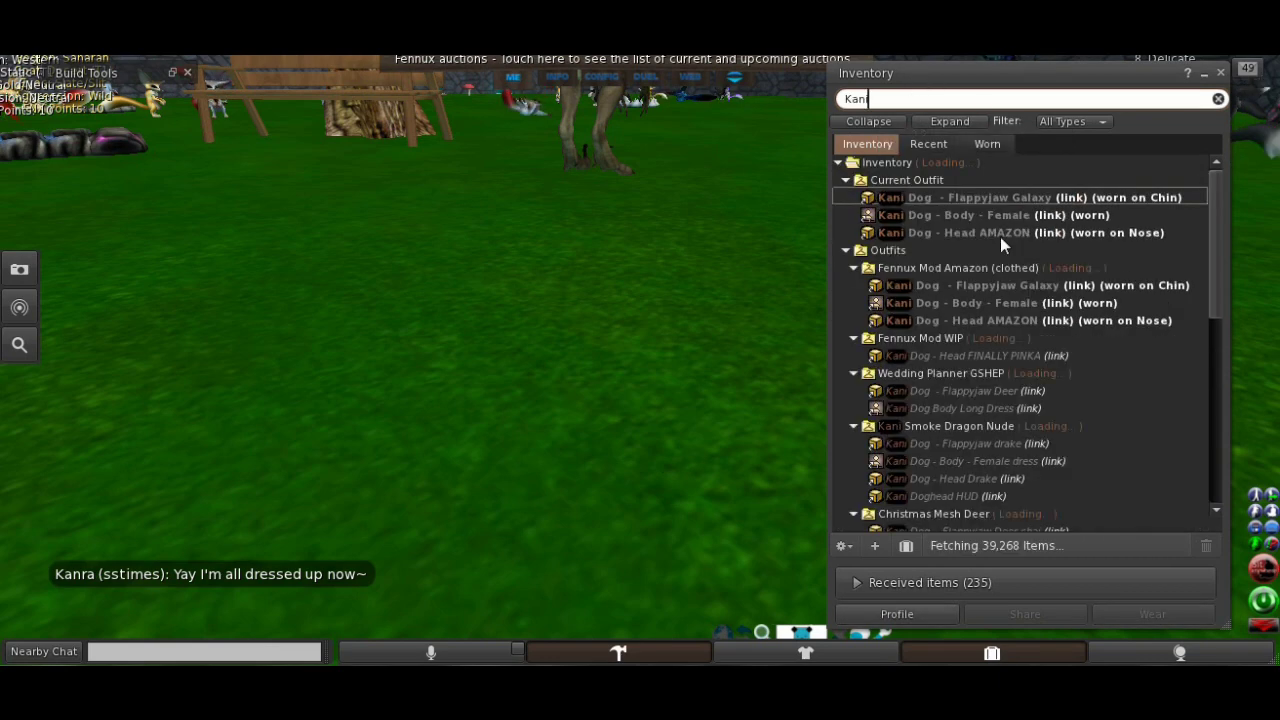
left_click_drag(1216, 218, 1211, 337)
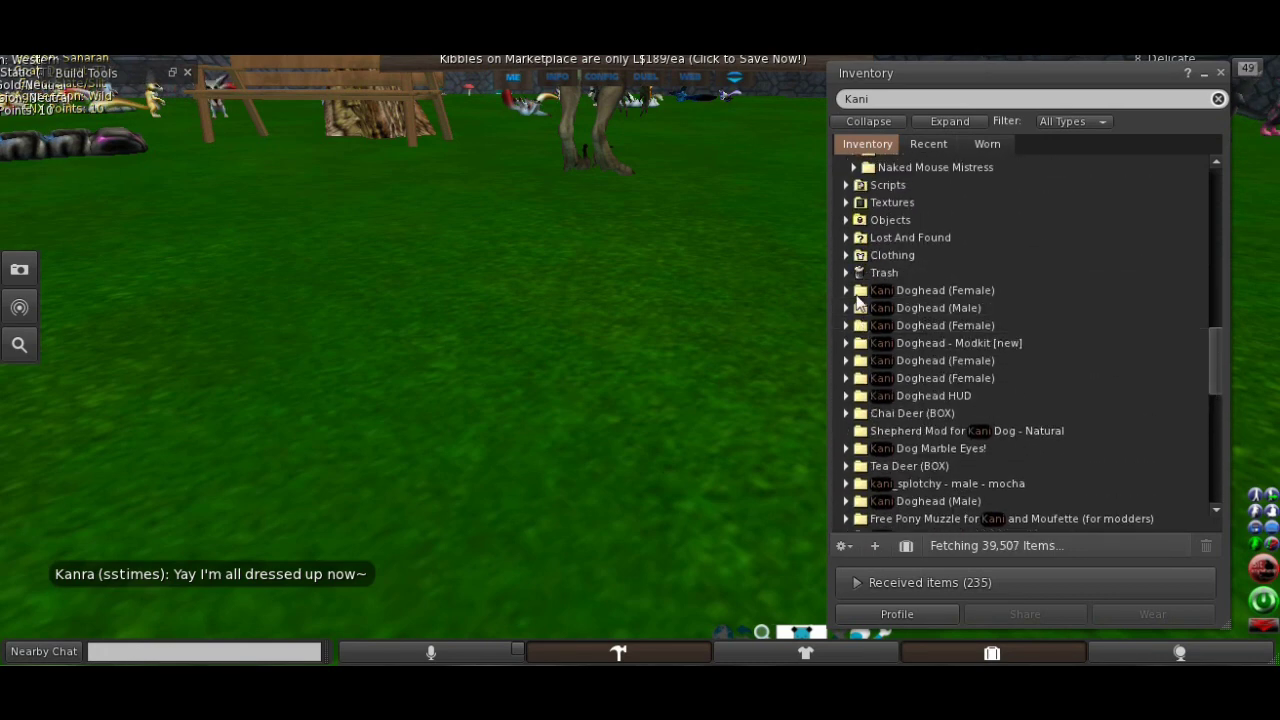
left_click(846, 290)
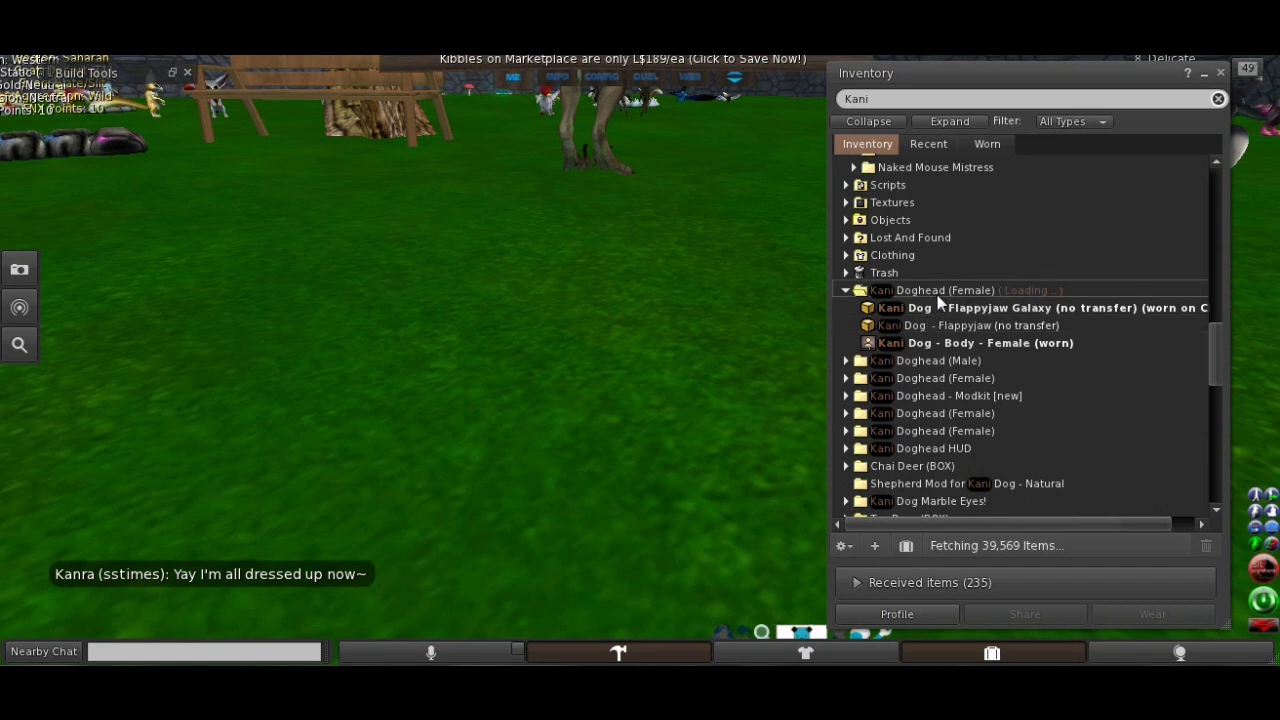
left_click(1219, 99)
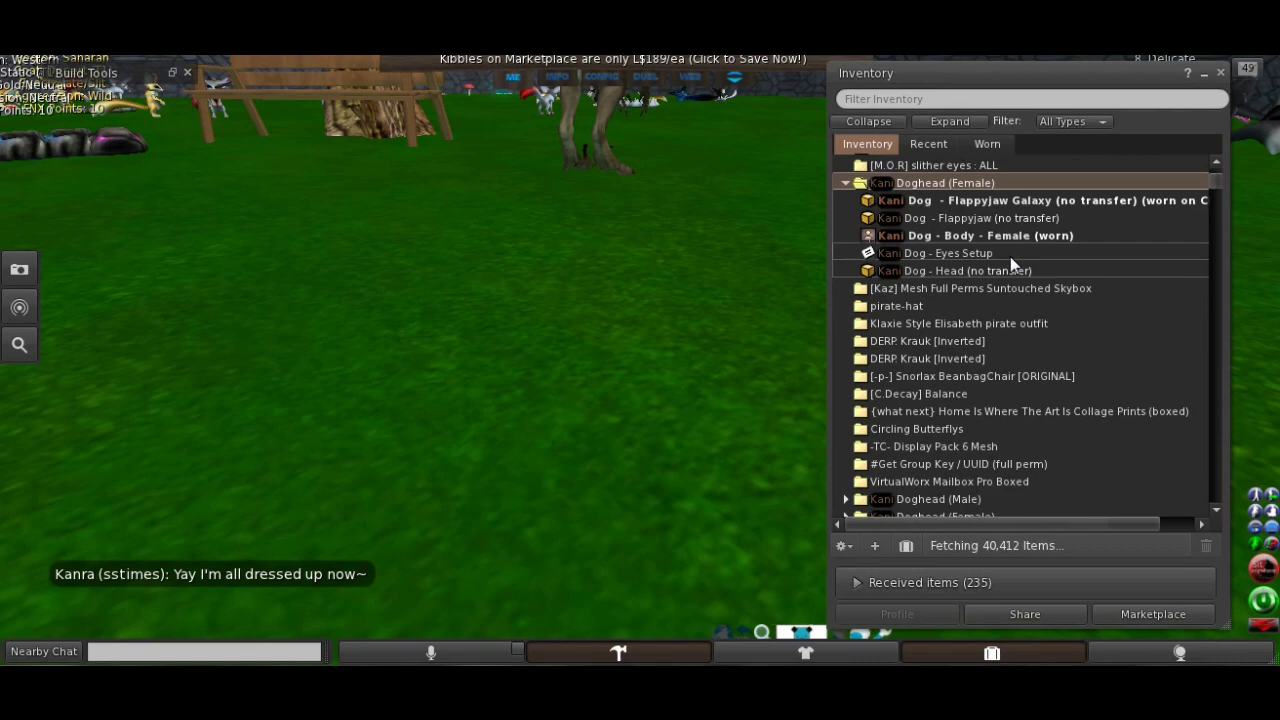
left_click_drag(972, 274, 534, 410)
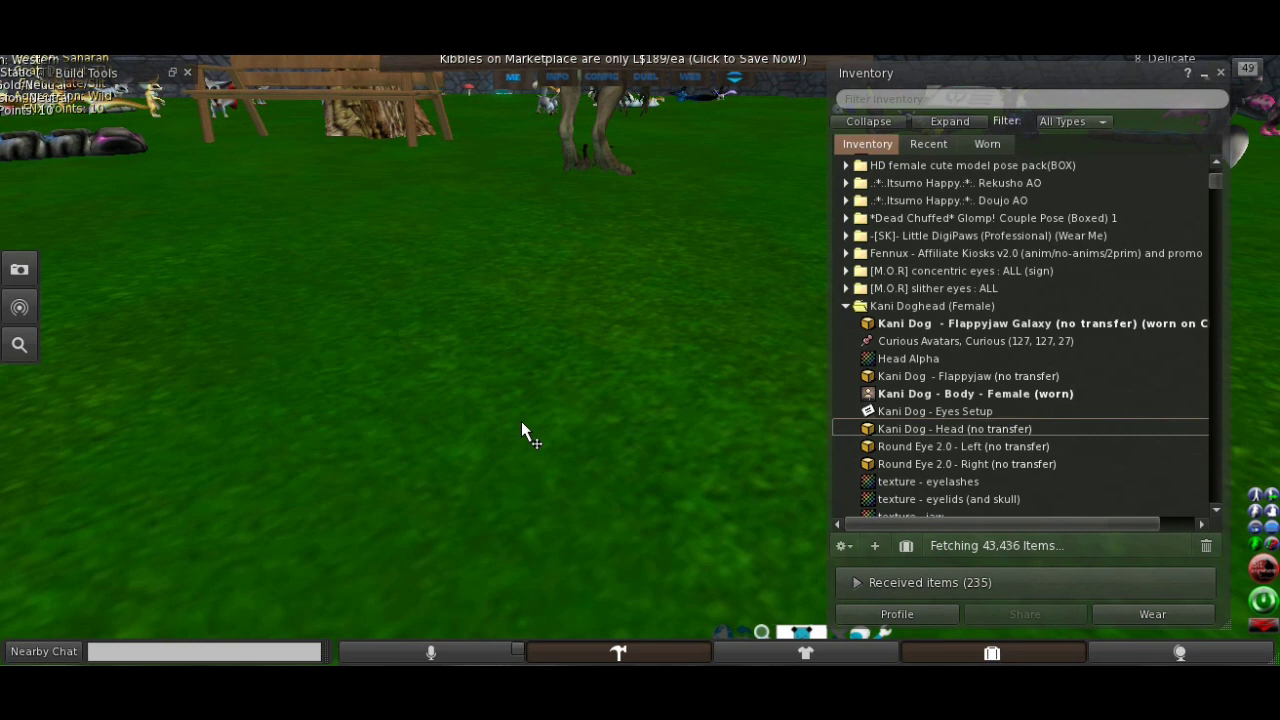
left_click_drag(886, 431, 641, 339)
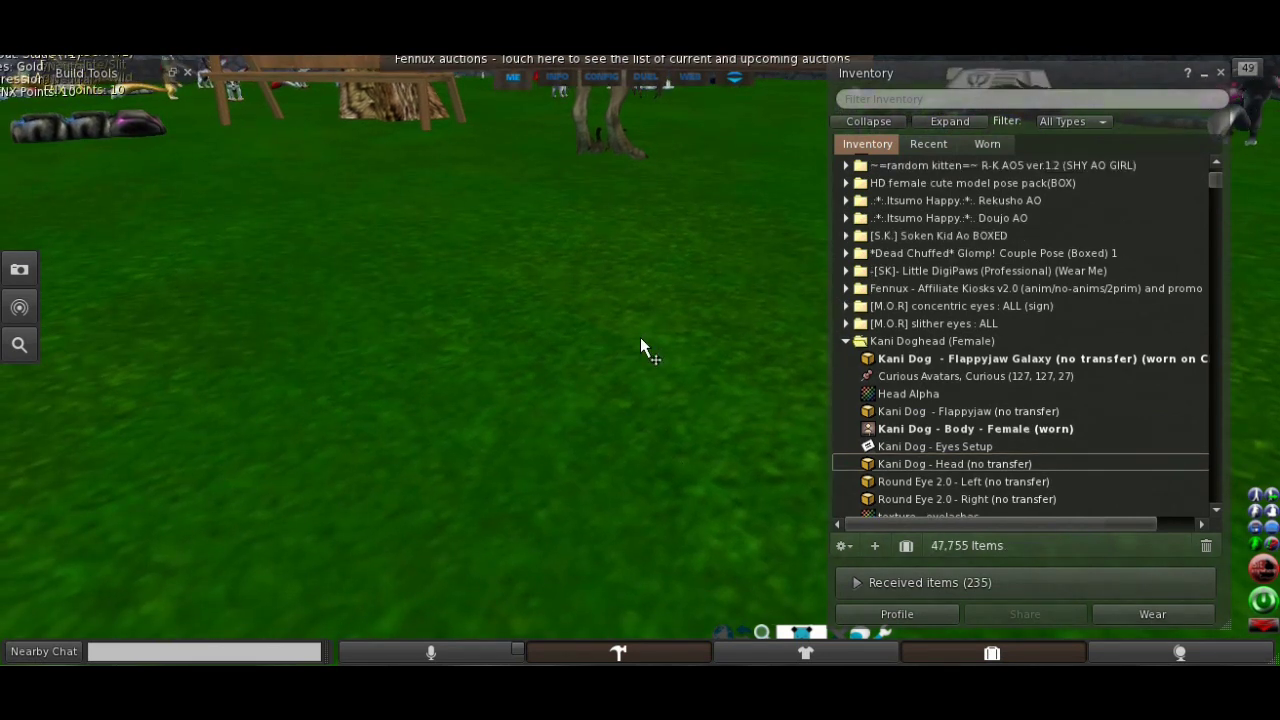
- Select the placed dog head and orbit the camera to see it from the front and side
left_click(486, 335, "alt")
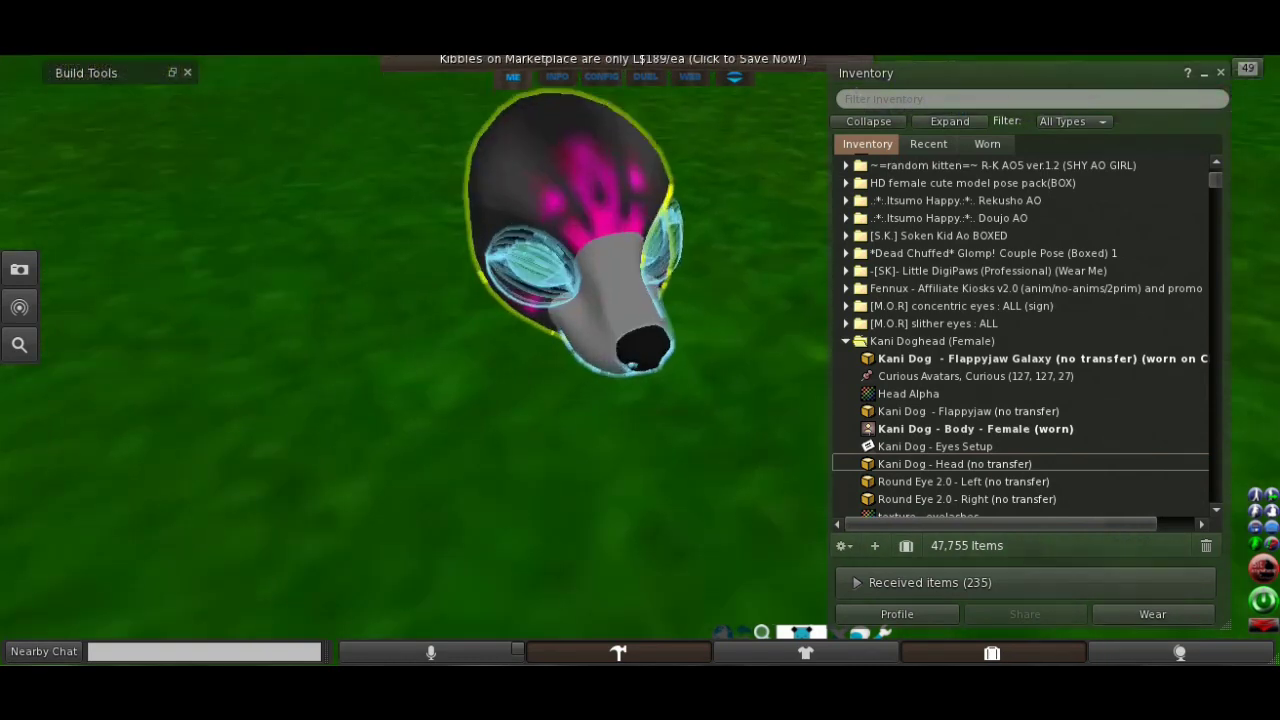
scroll(540, 240, "up", 3)
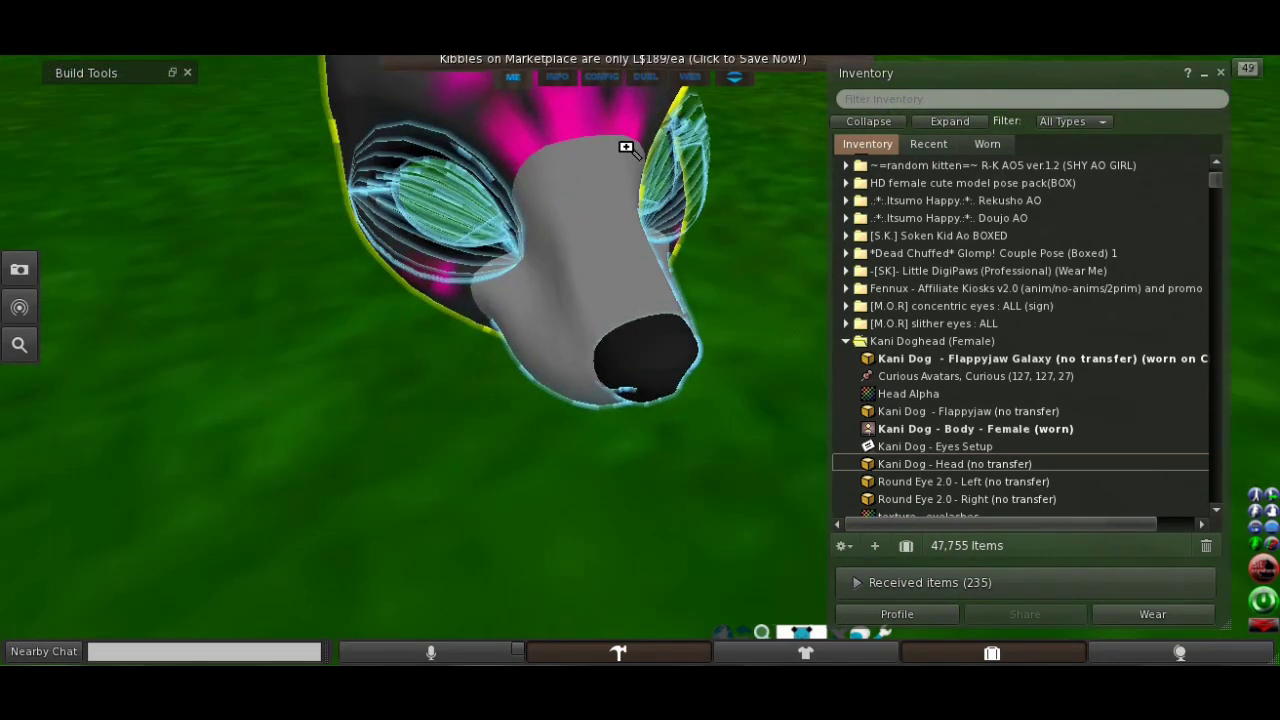
left_click_drag(540, 300, 641, 340, "ctrl+alt")
left_click_drag(705, 103, 570, 132, "alt")
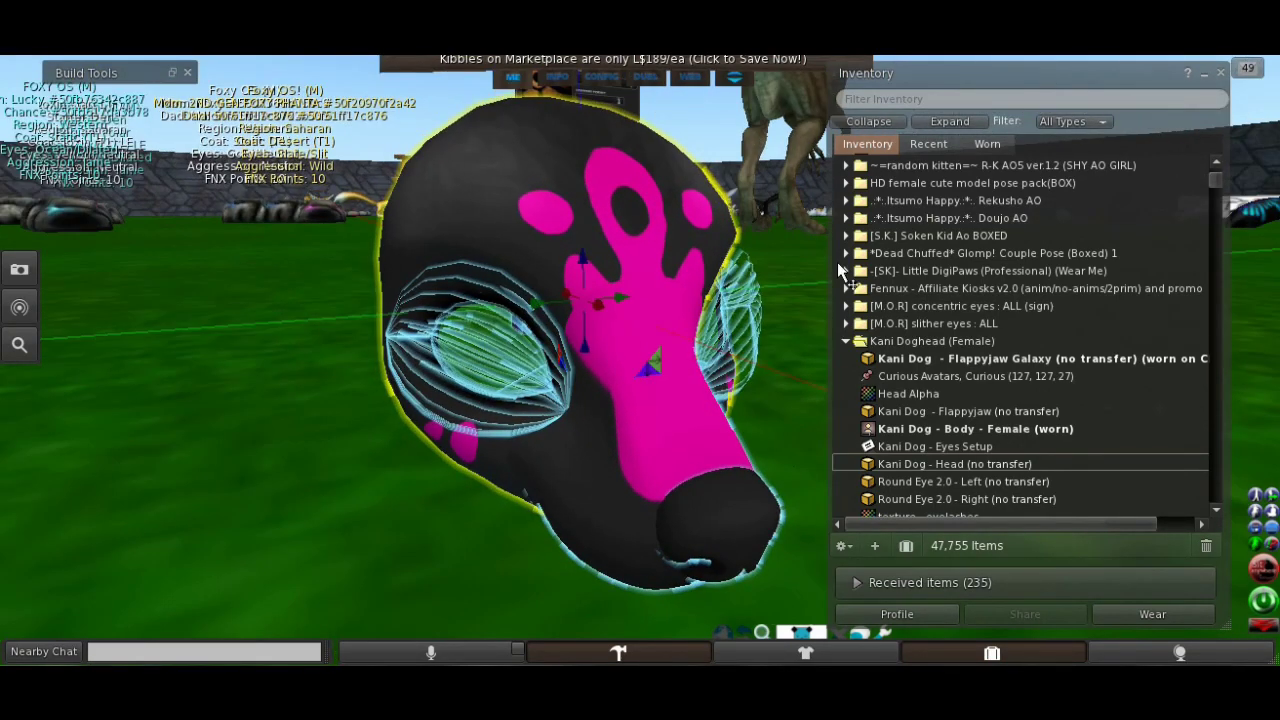
- Close the Inventory and the Build Tools, leaving the head deselected on the grass
left_click(946, 144)
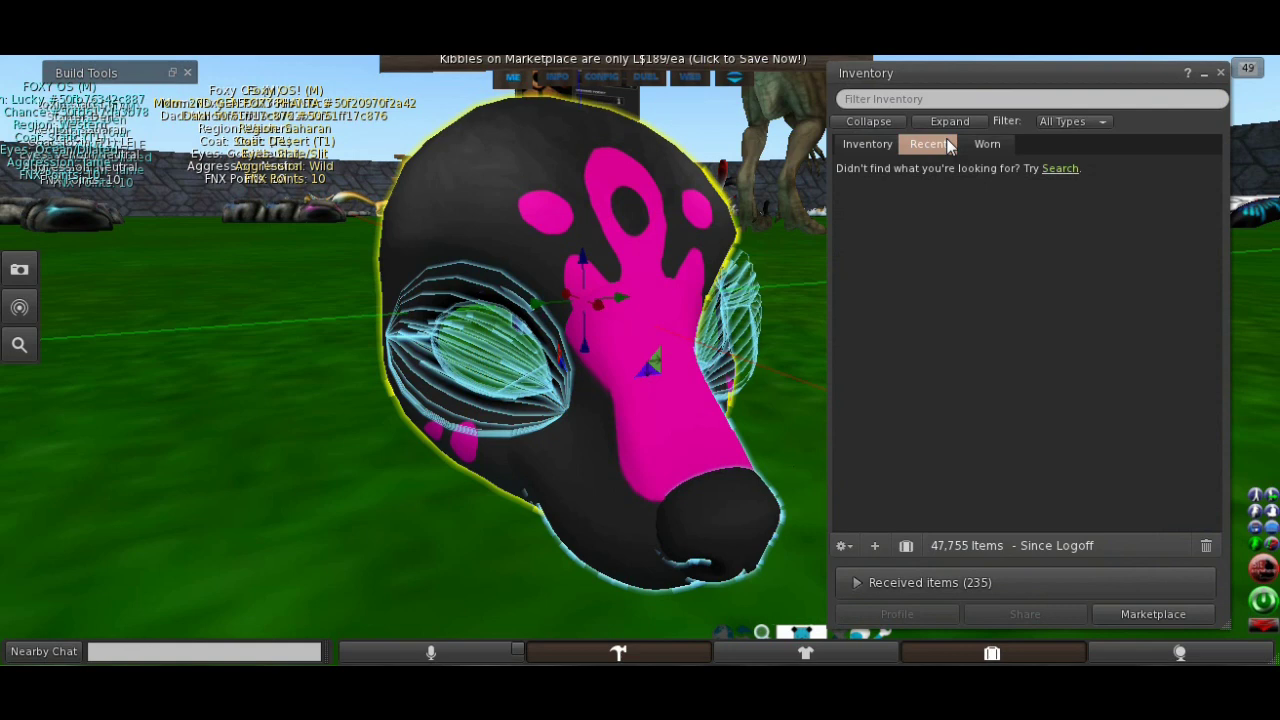
key("ctrl+i")
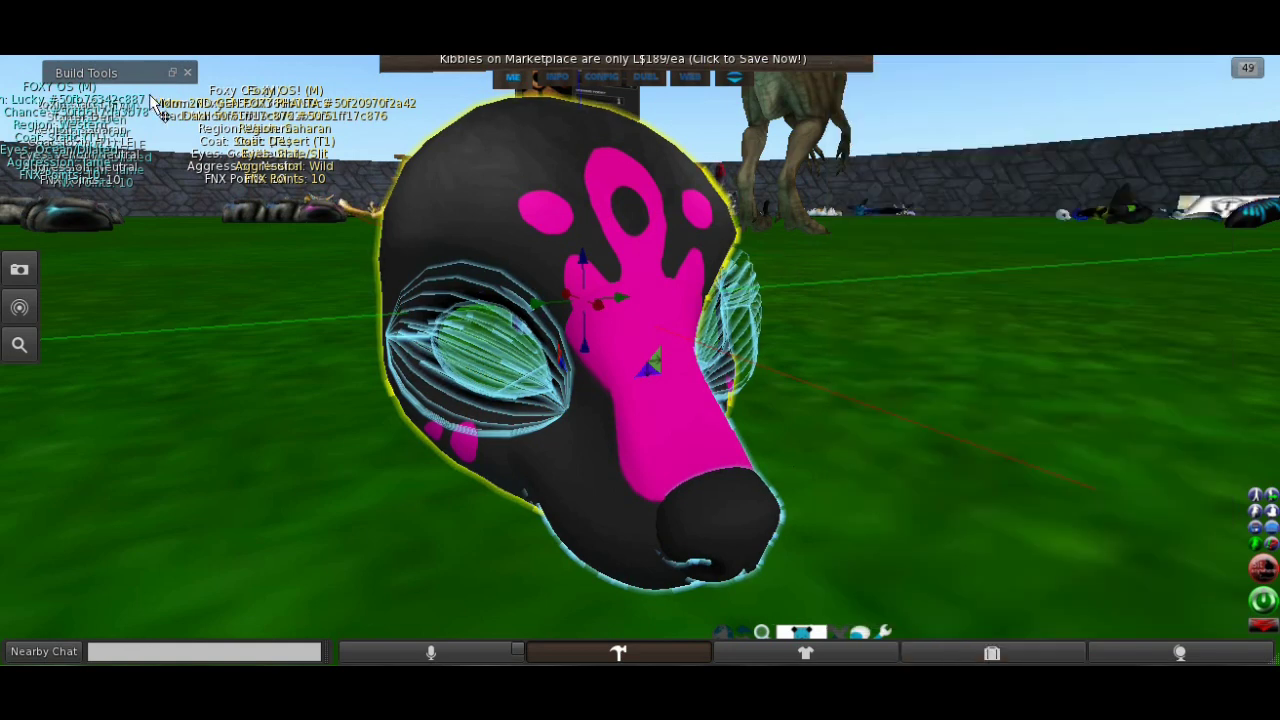
left_click_drag(631, 409, 420, 530, "alt")
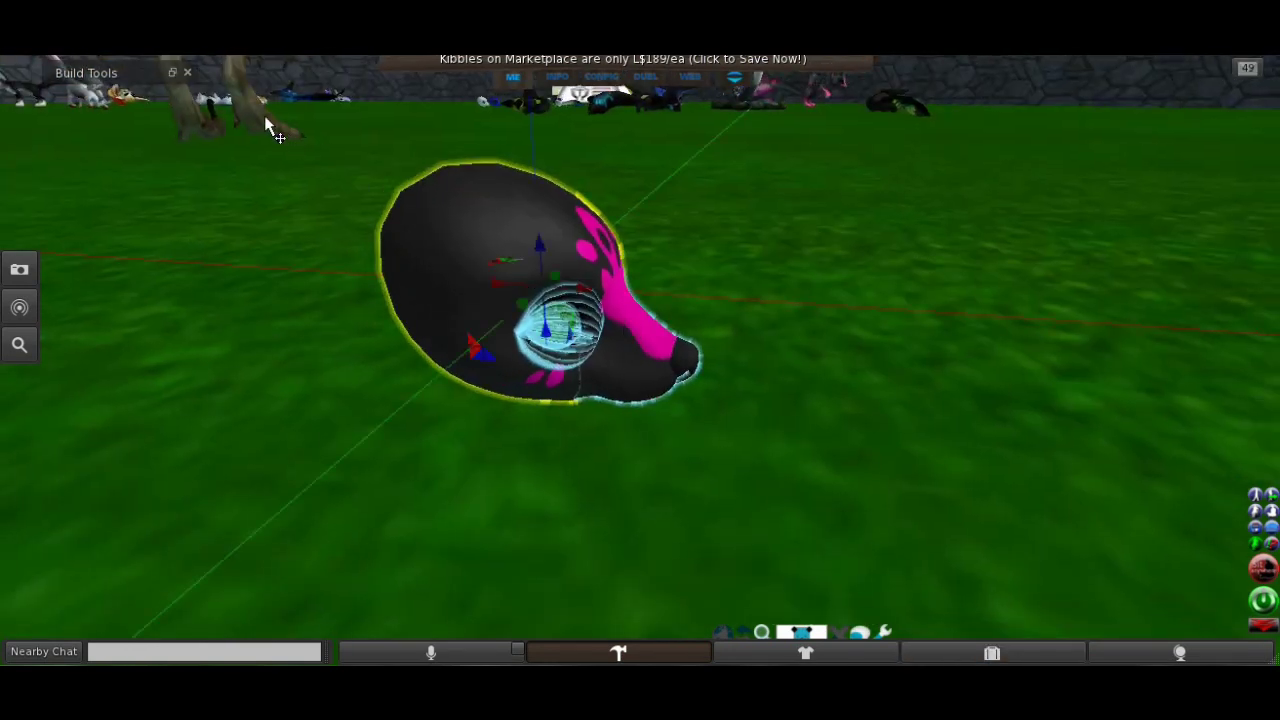
left_click(188, 73)
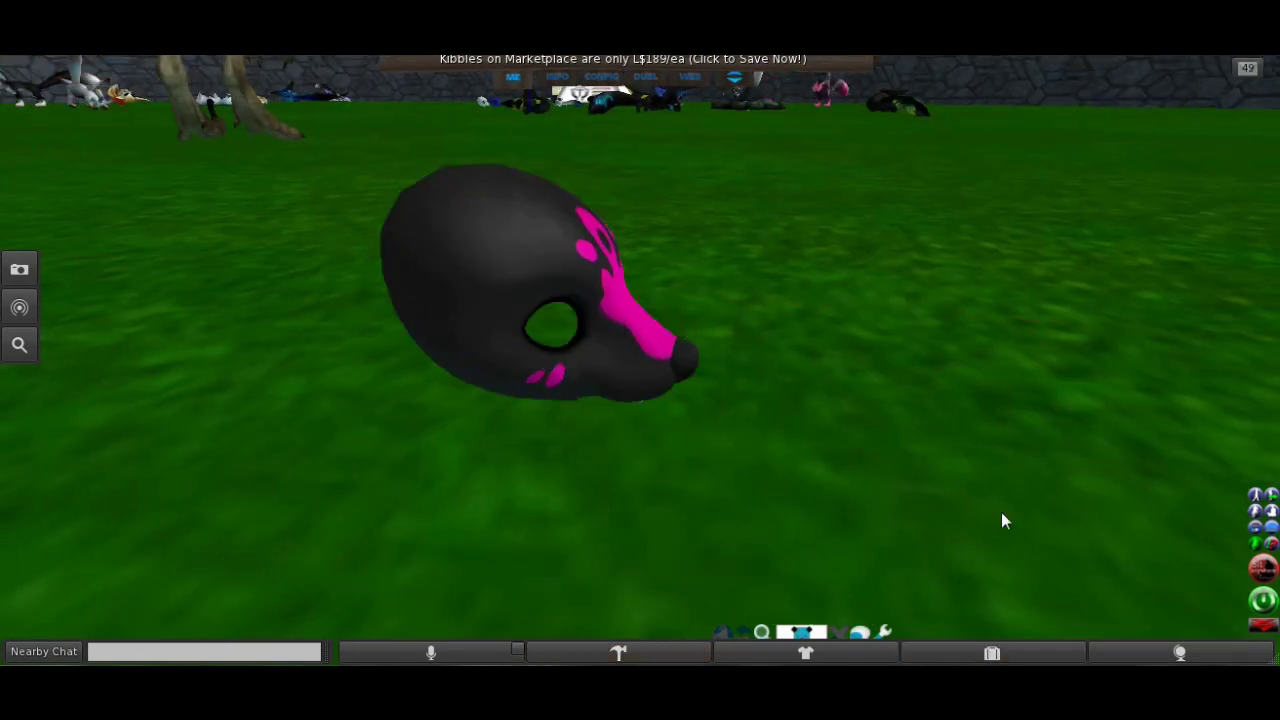
- Rez the Chomper BOXED Prototype from the Objects folder onto the ground
left_click(968, 655)
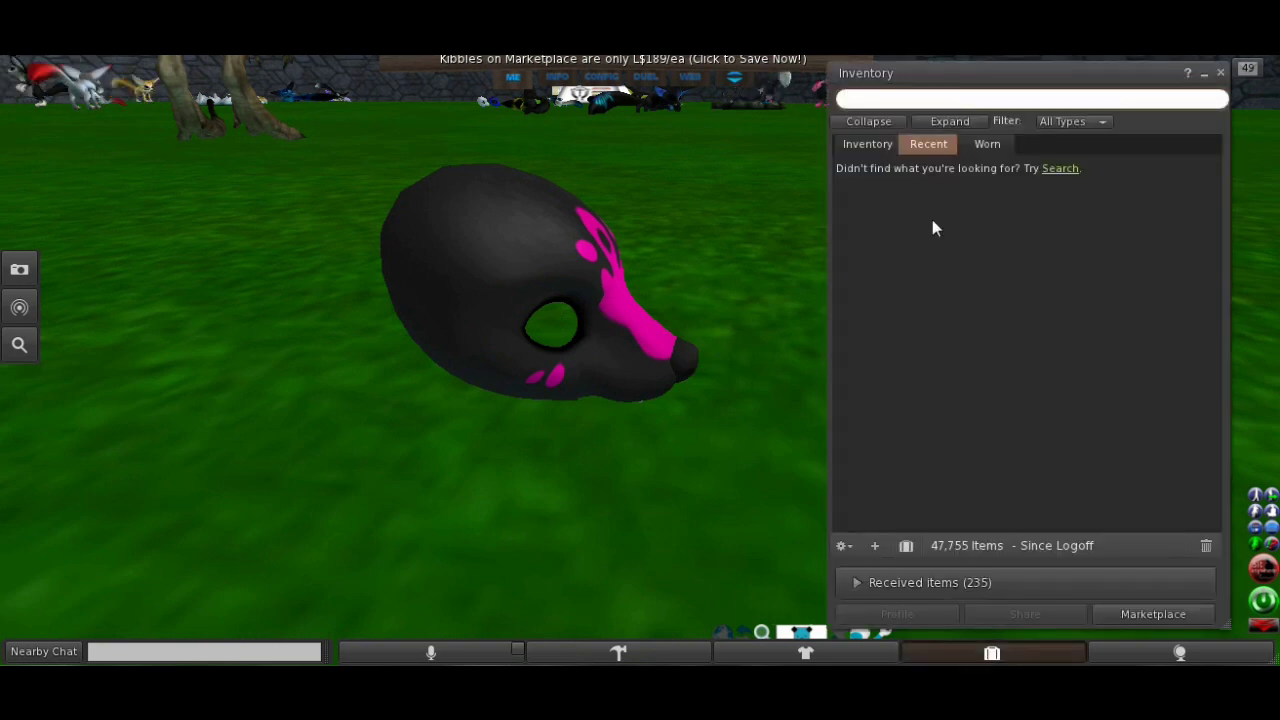
left_click(885, 144)
left_click(922, 147)
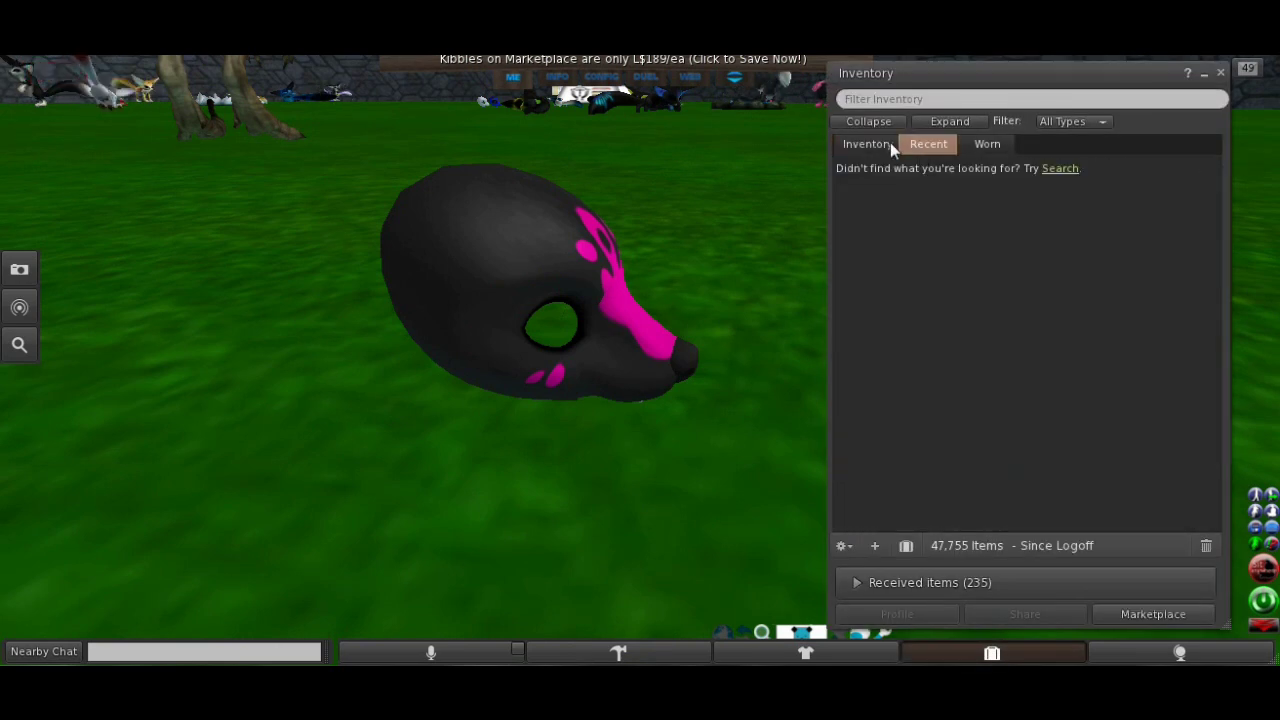
left_click(889, 143)
double_click(930, 341)
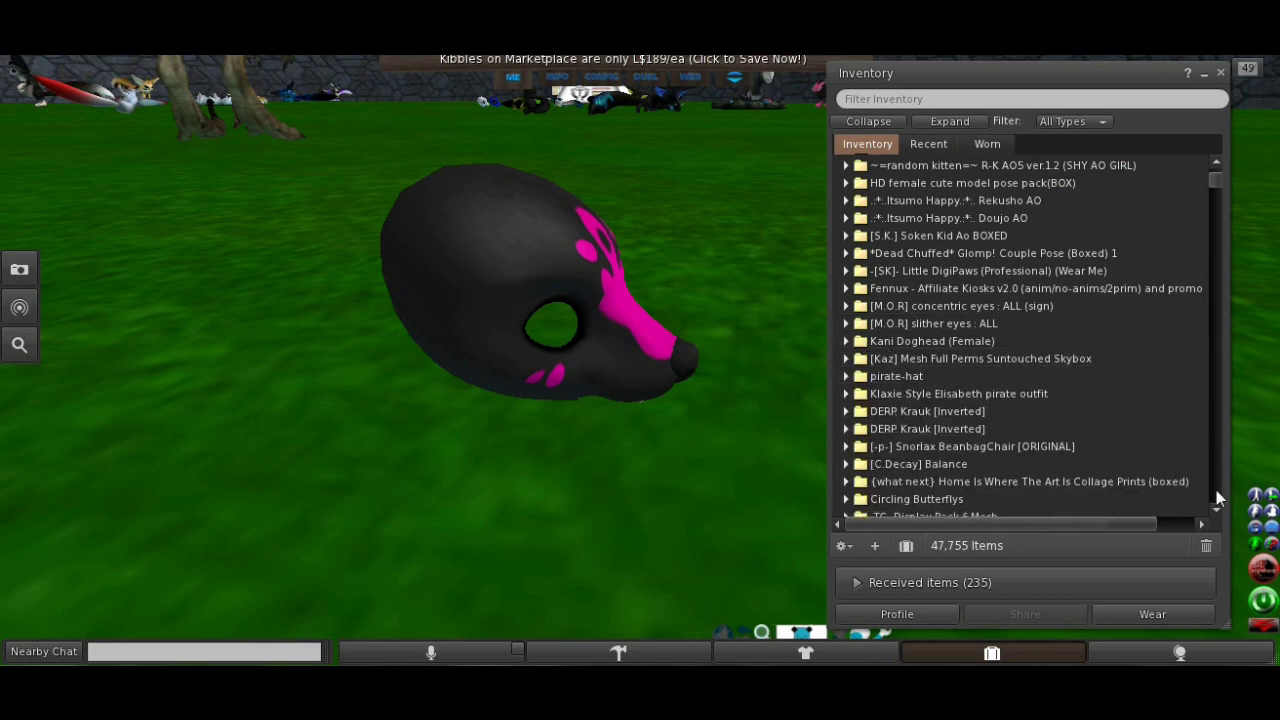
left_click(1215, 169)
double_click(888, 200)
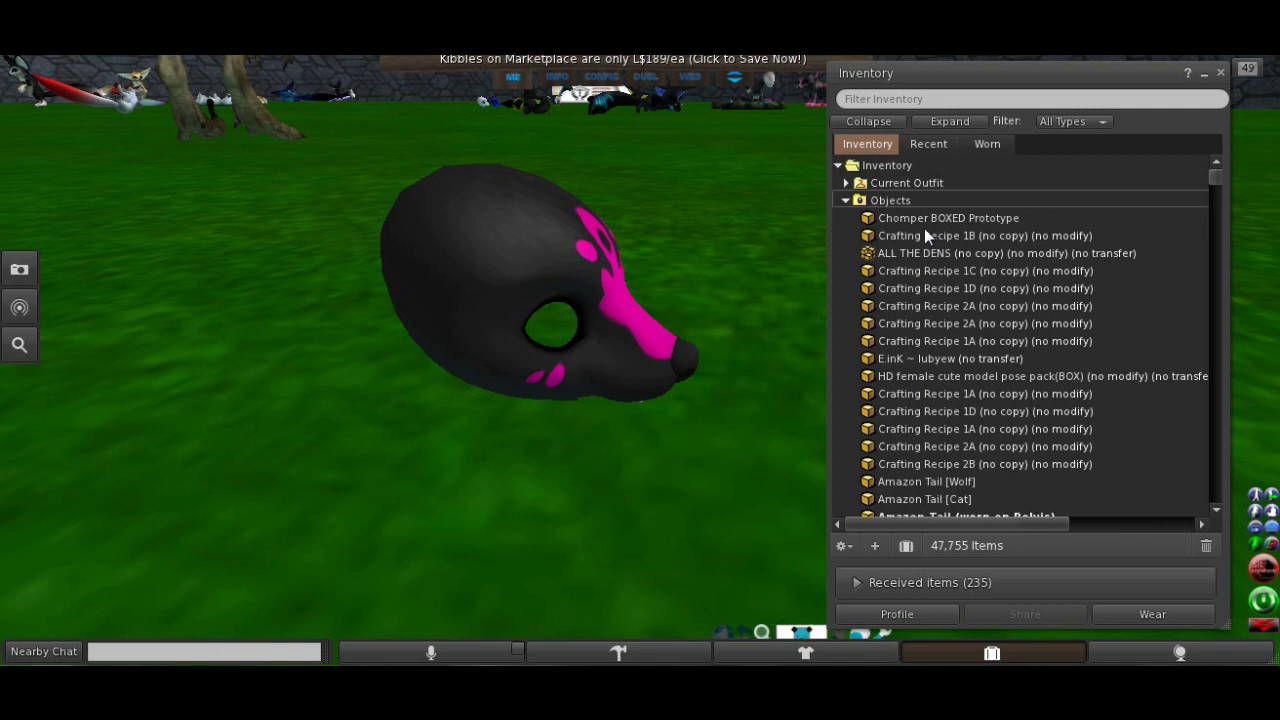
left_click_drag(916, 220, 783, 290)
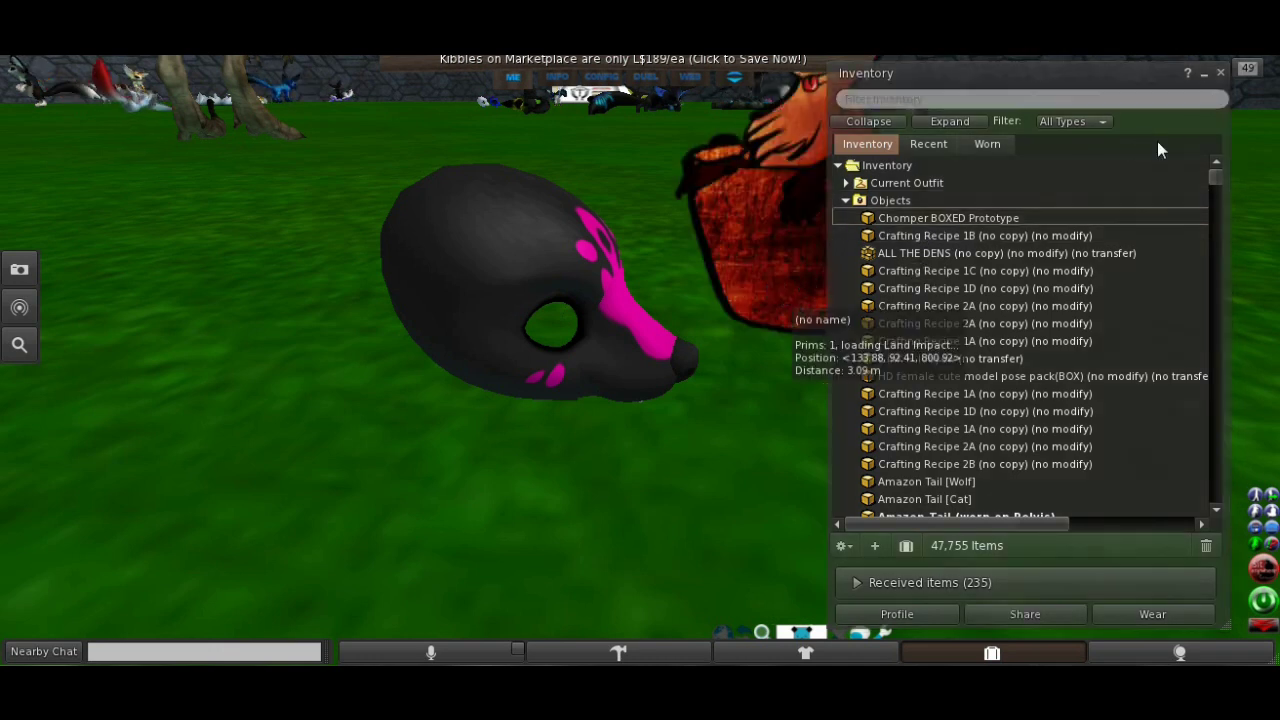
- Copy the Chomper box contents into inventory and close the notecard and texture previews
left_click(1220, 74)
left_click(808, 237)
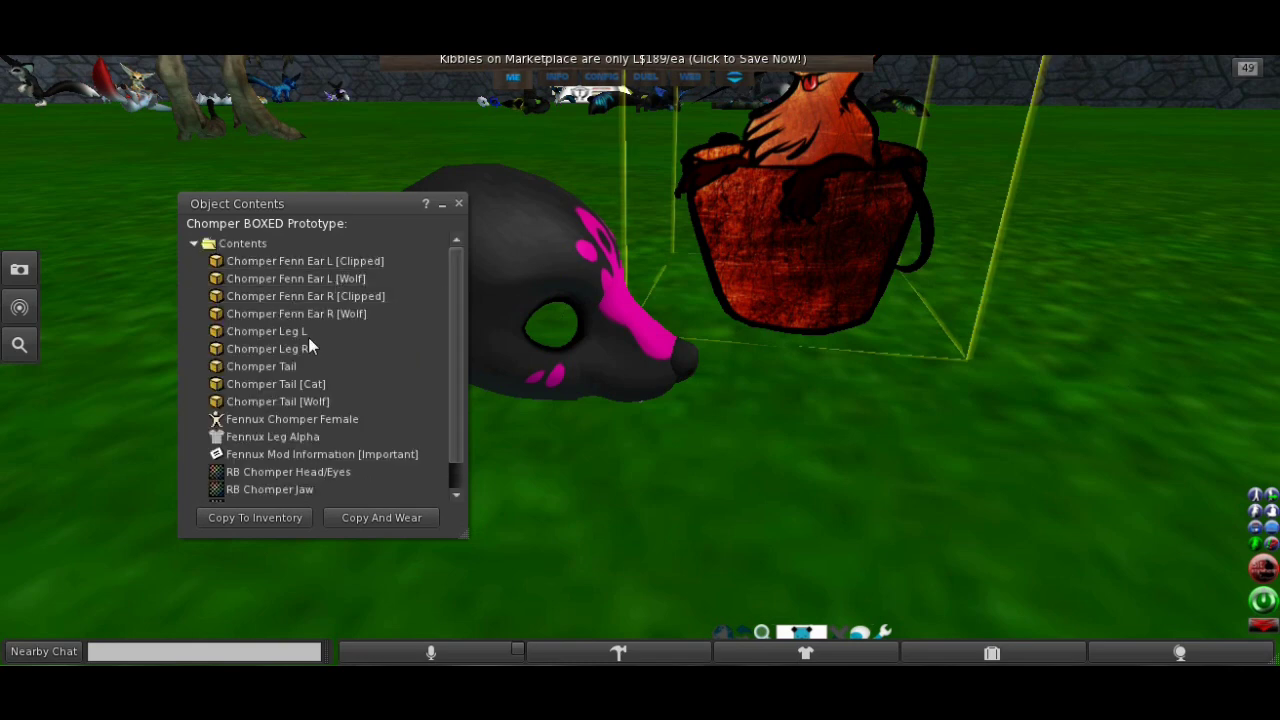
left_click(240, 517)
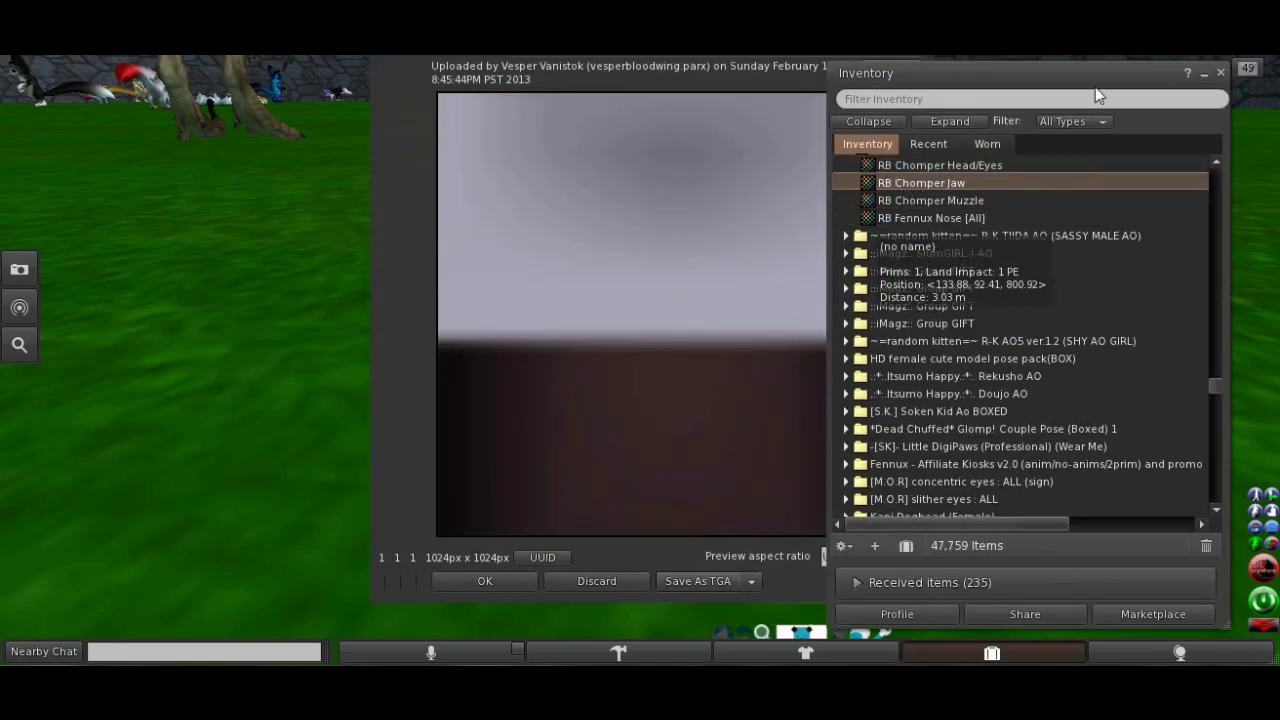
left_click(1220, 74)
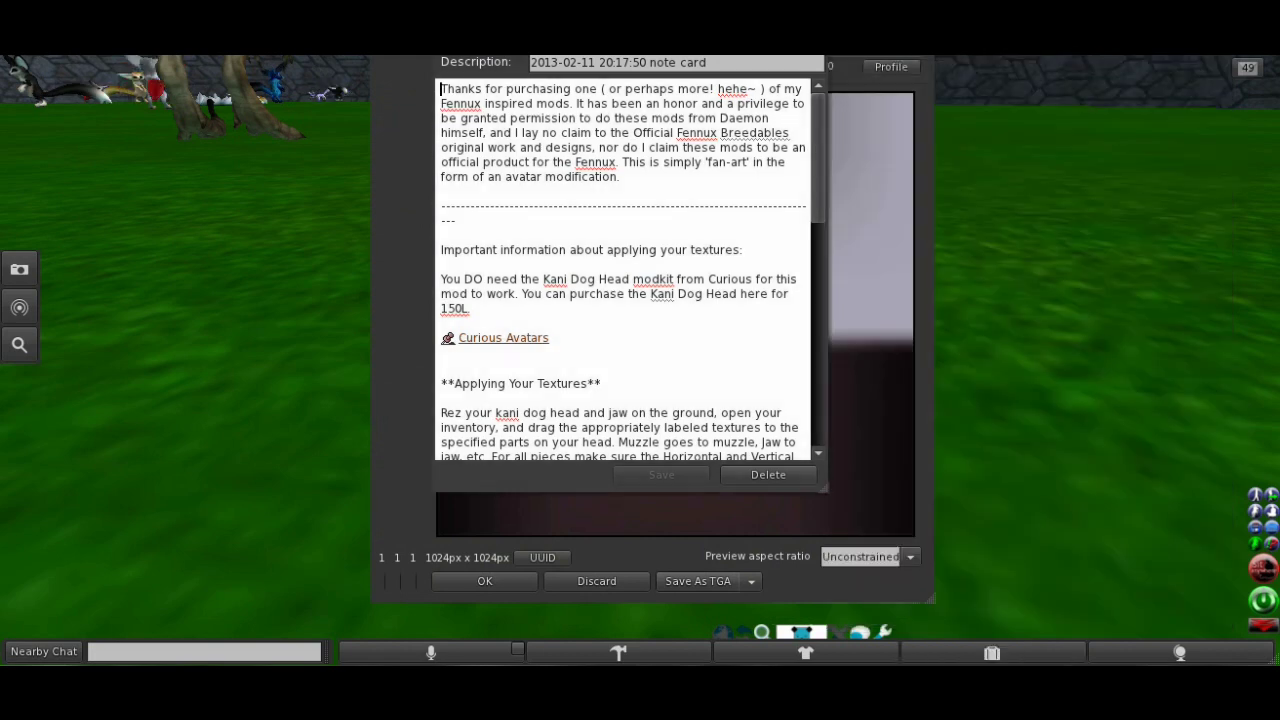
key("ctrl+w")
key("ctrl+w")
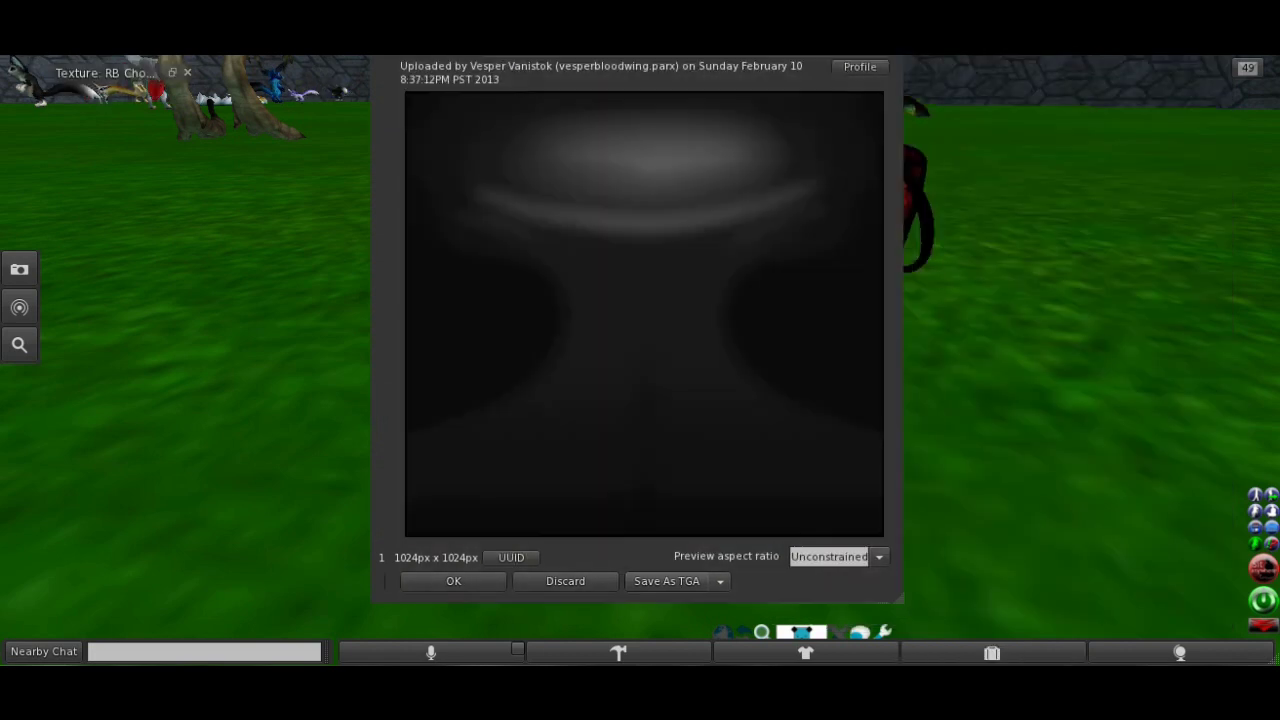
key("ctrl+w")
key("ctrl+w")
- Take the bucket object back into inventory with More > Take, then bring up the inventory
right_click(808, 277)
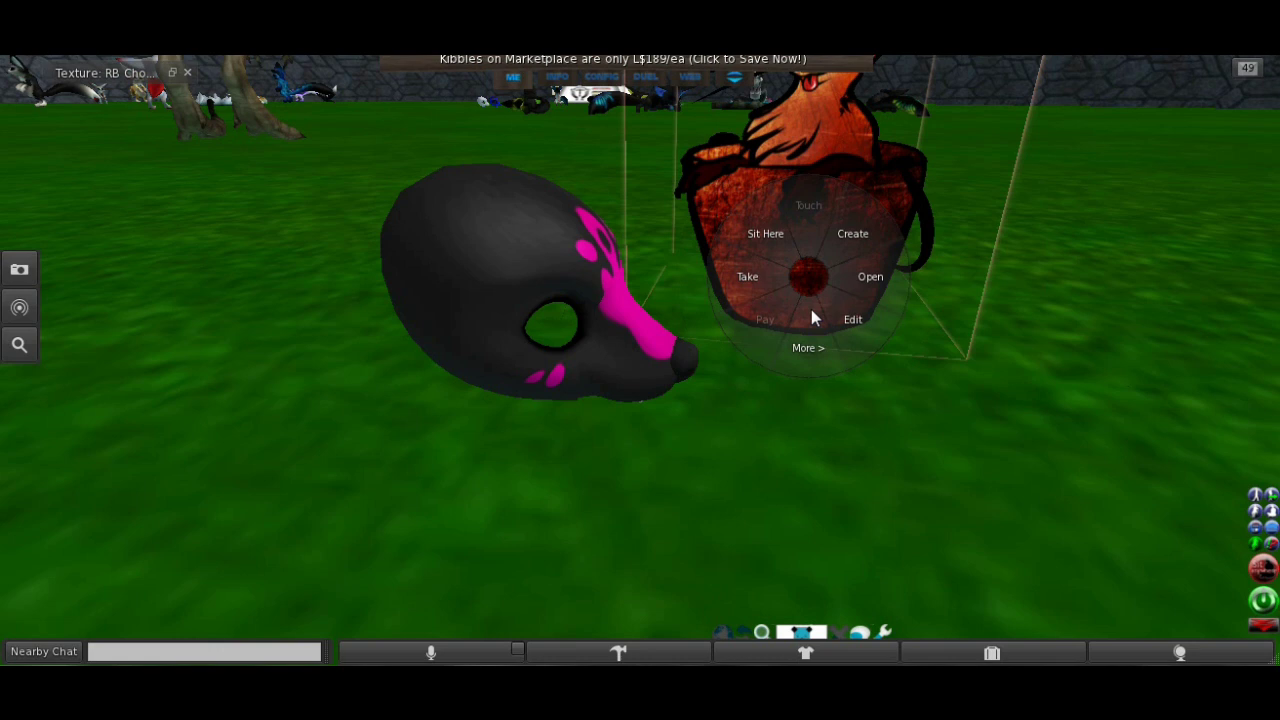
left_click(808, 347)
left_click(860, 283)
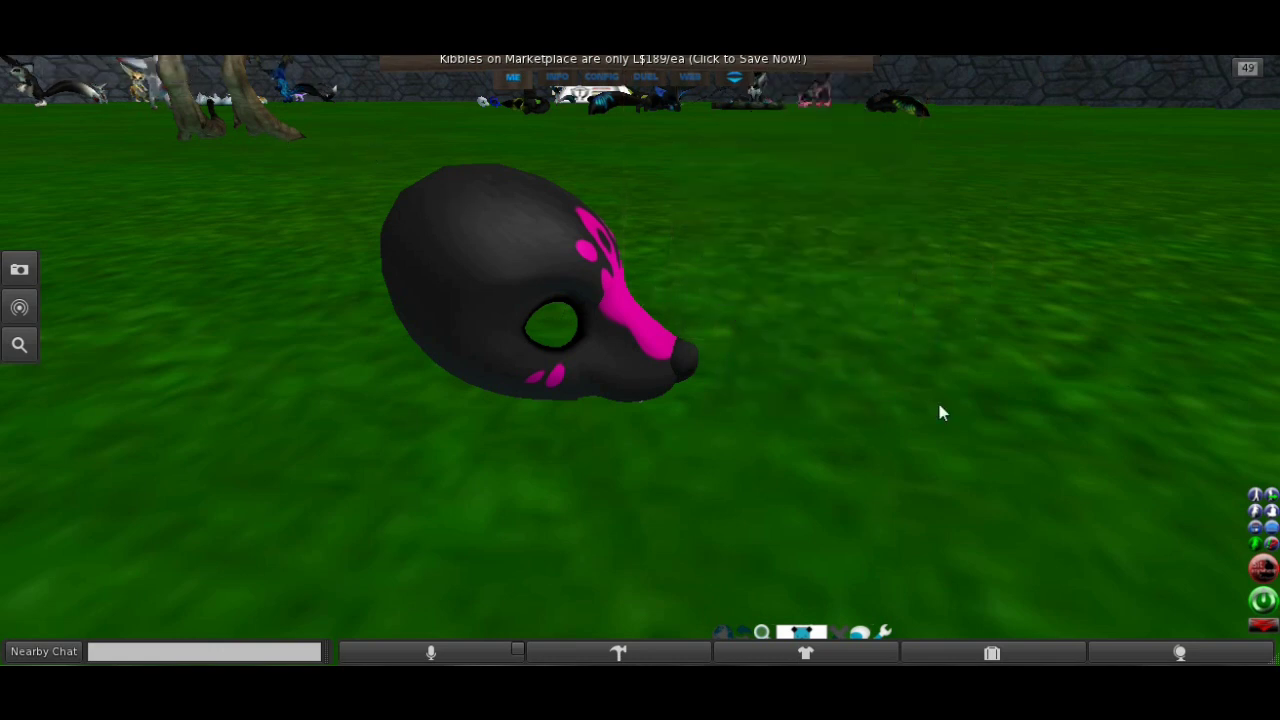
left_click(992, 652)
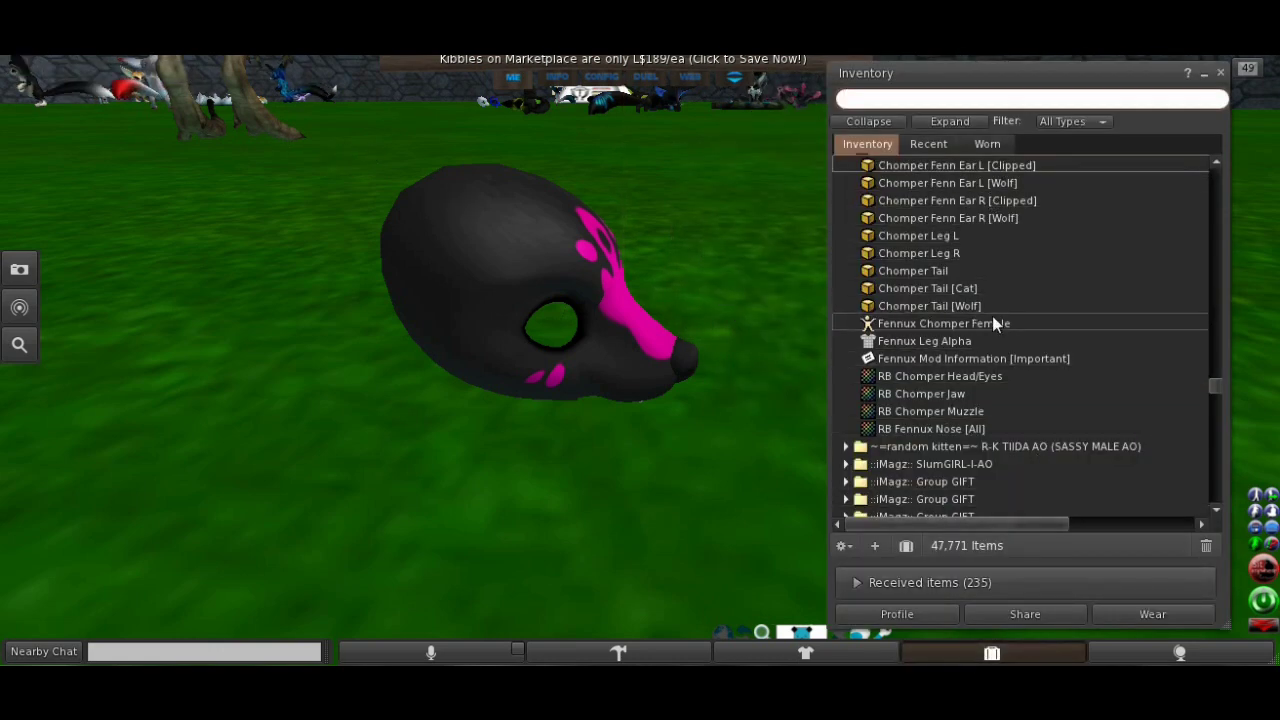
- Edit the Kani Dog head with Edit linked parts enabled and the edit window fully onscreen
scroll(995, 323, "up", 2)
scroll(680, 300, "up", 3)
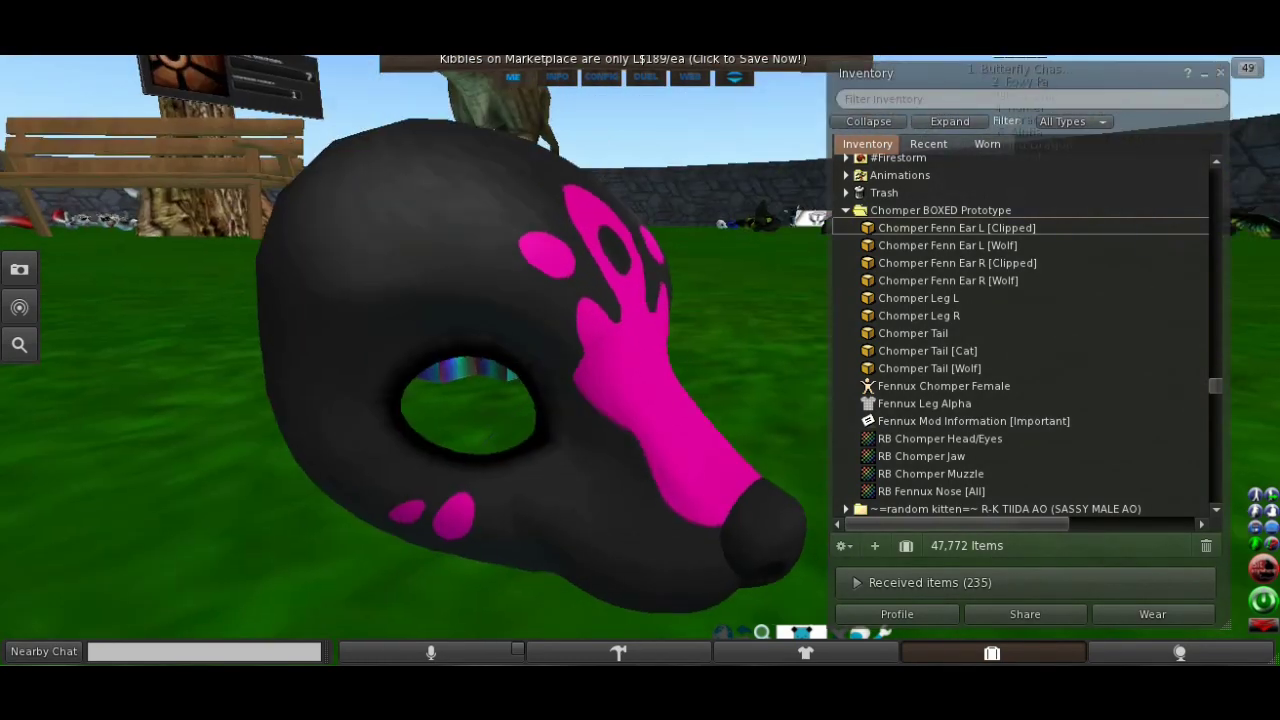
right_click(595, 241)
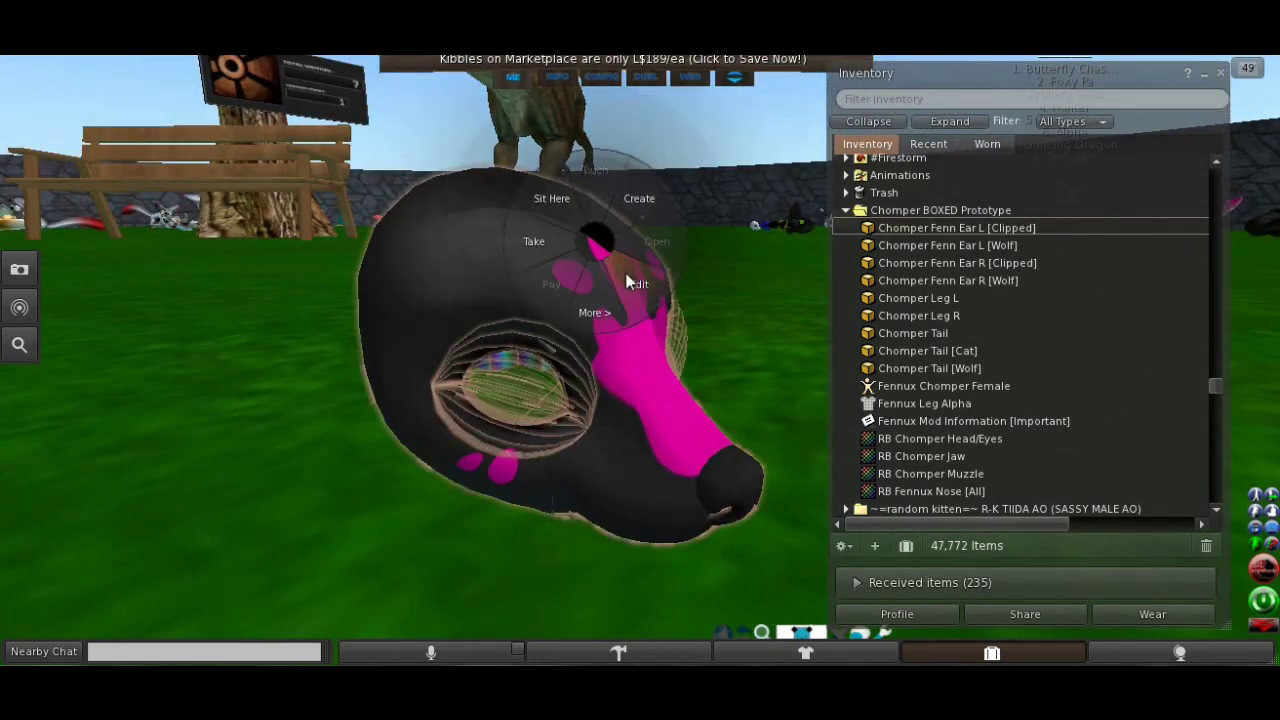
left_click(630, 283)
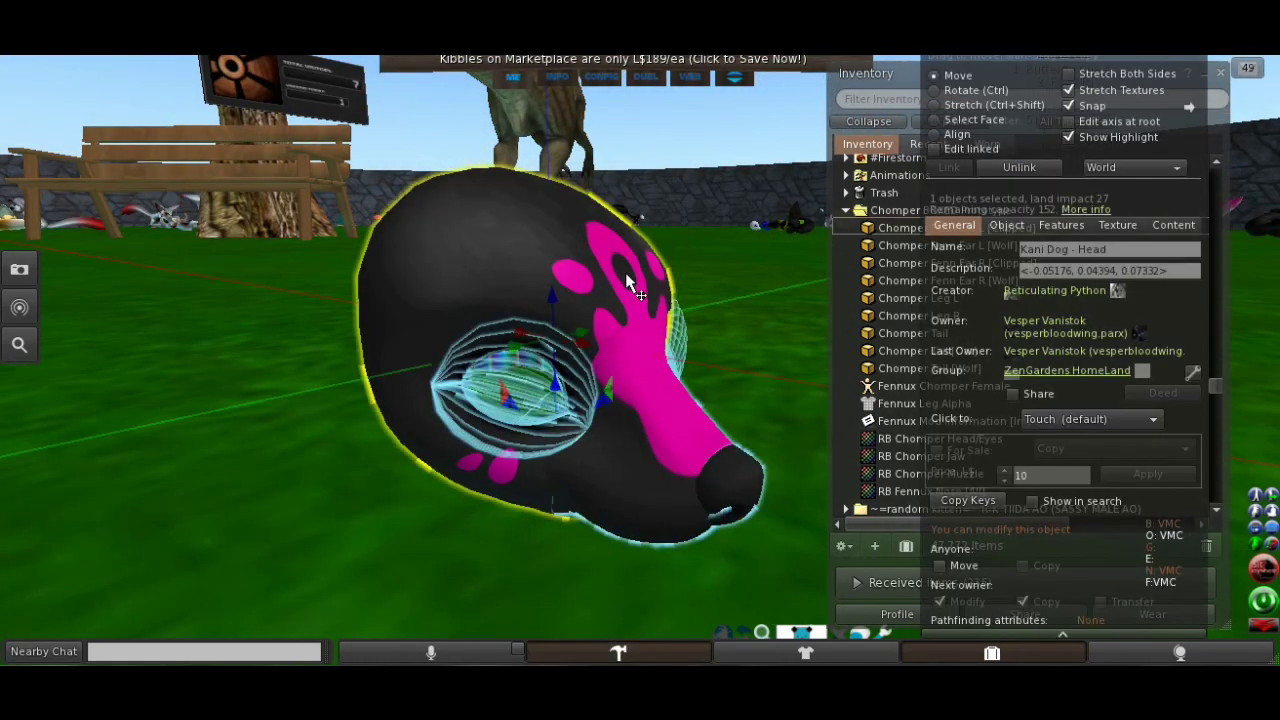
left_click(968, 152)
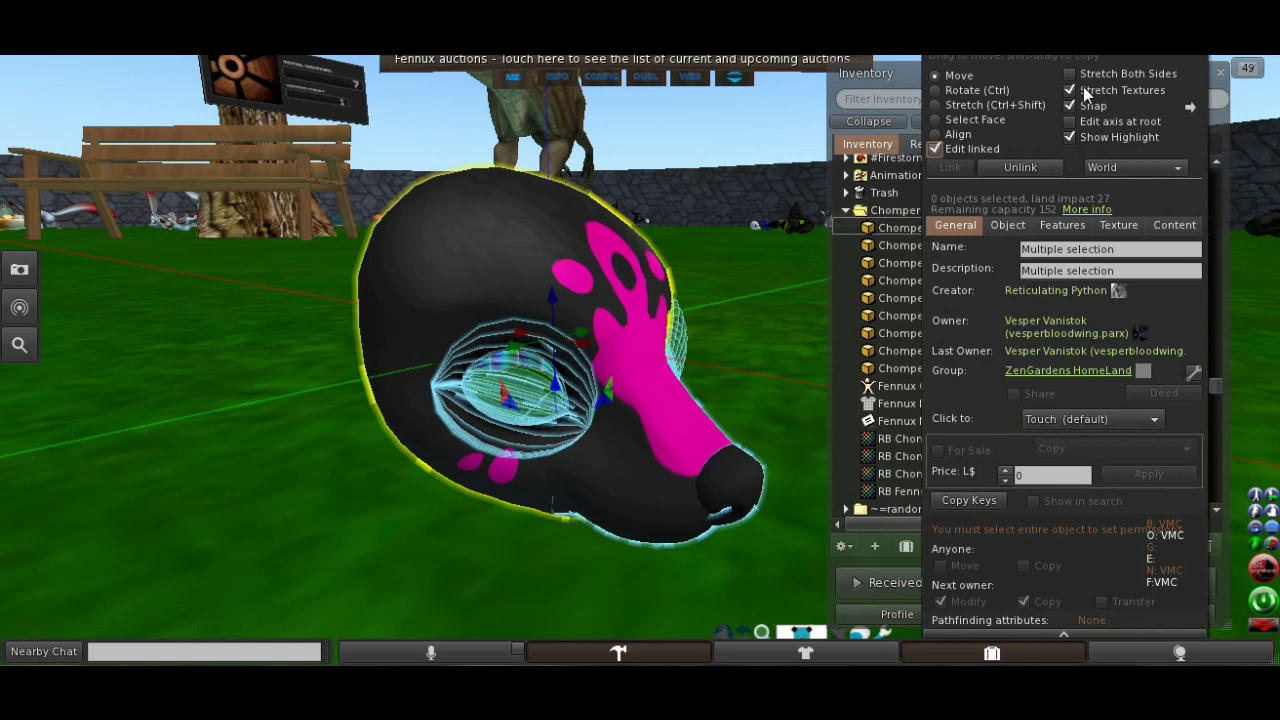
left_click_drag(1093, 110, 868, 200)
- Re-edit the head, move the Build floater left to reveal the nose, and clear the part selection
right_click(580, 284)
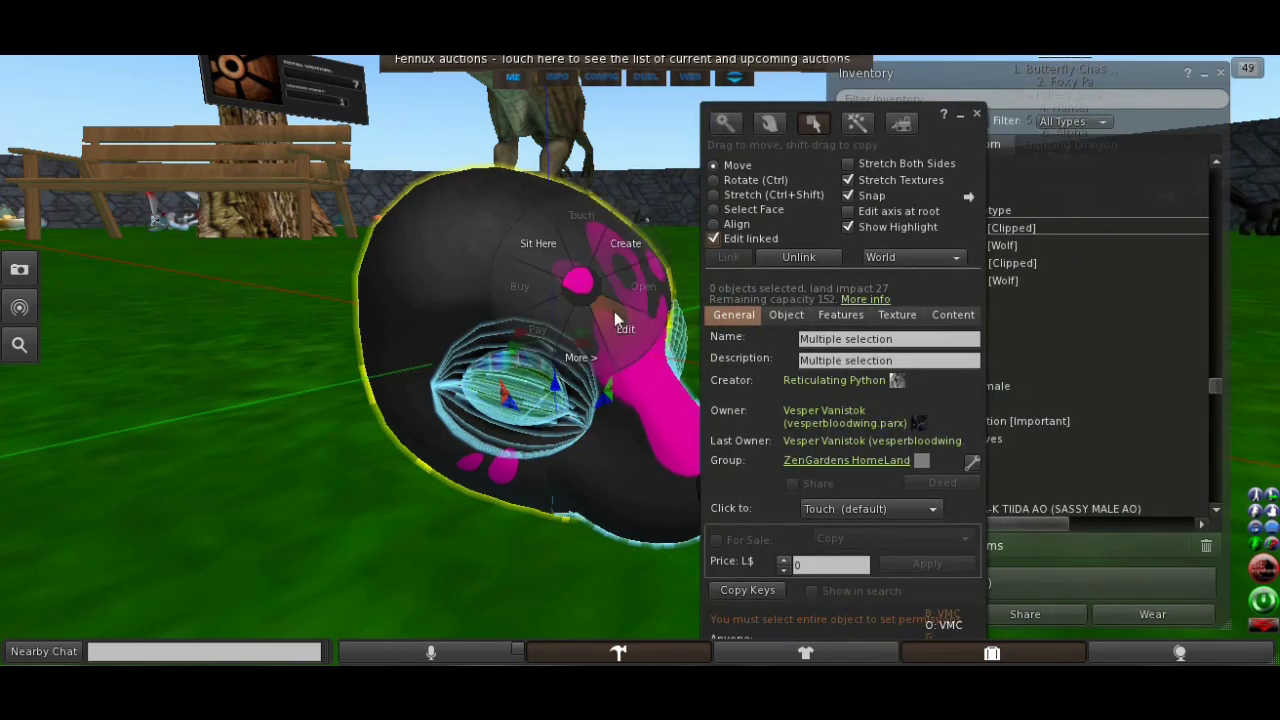
left_click(635, 333)
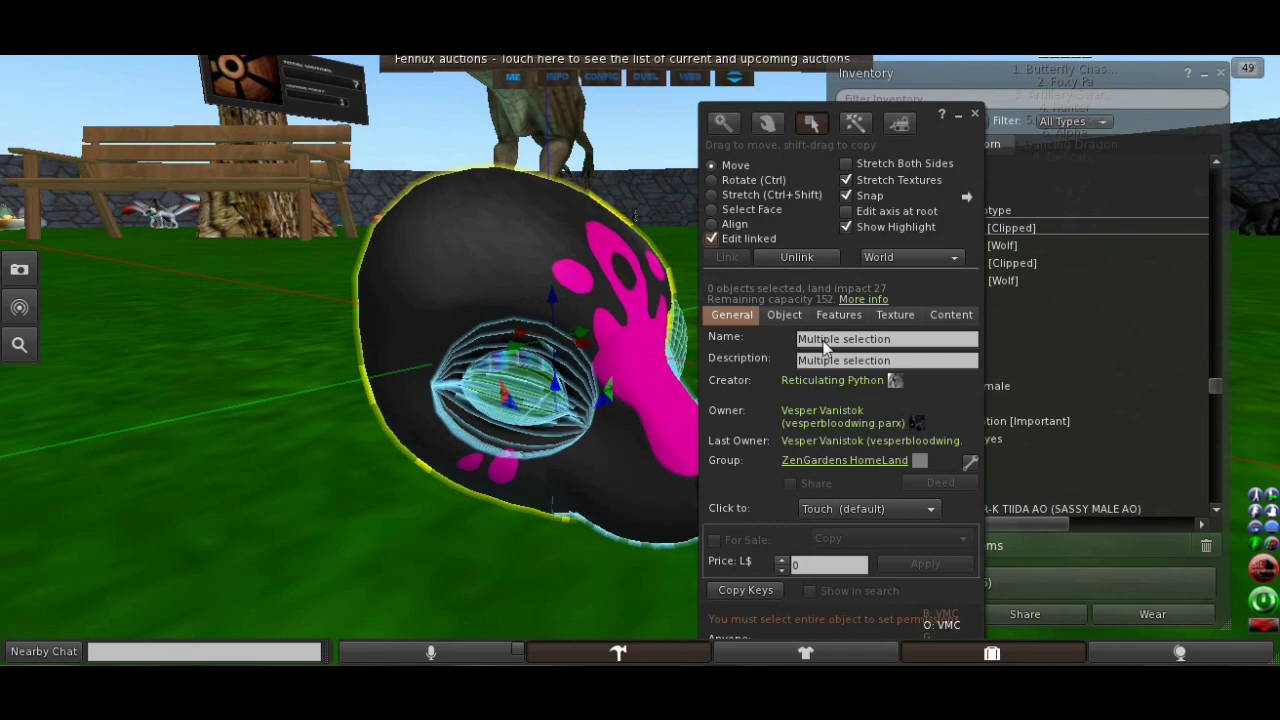
left_click_drag(940, 116, 282, 101)
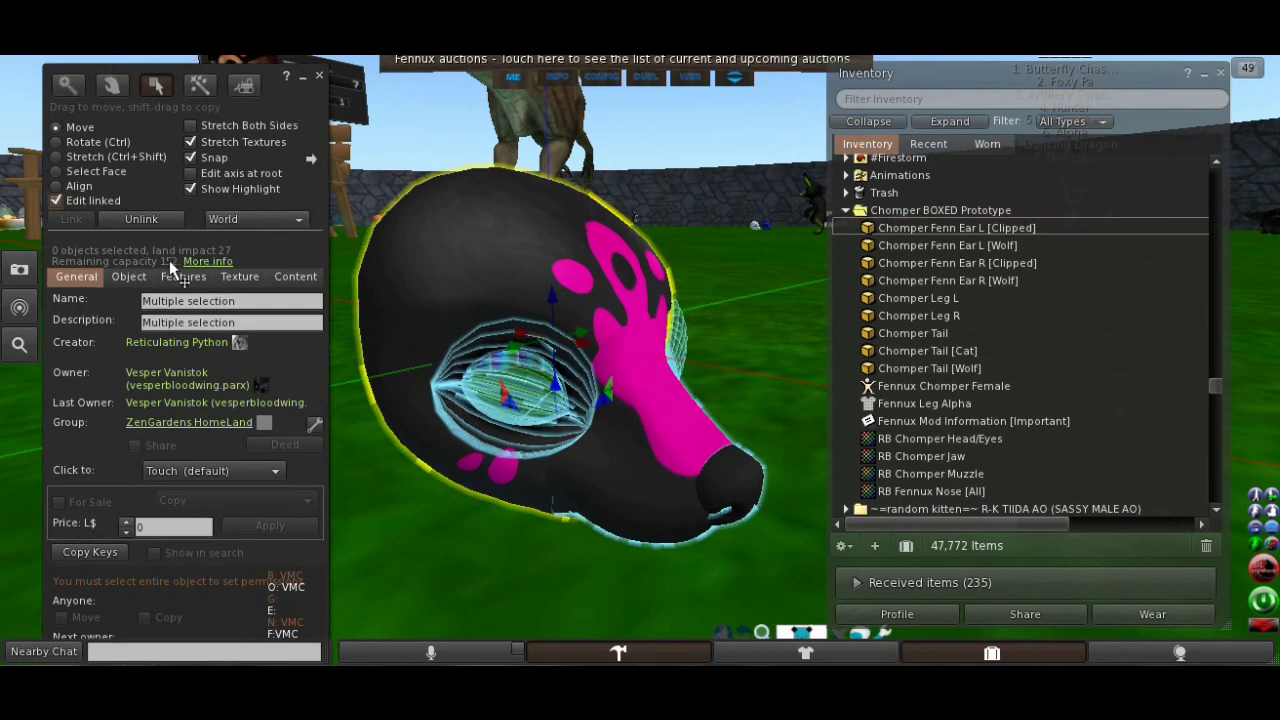
left_click(60, 204)
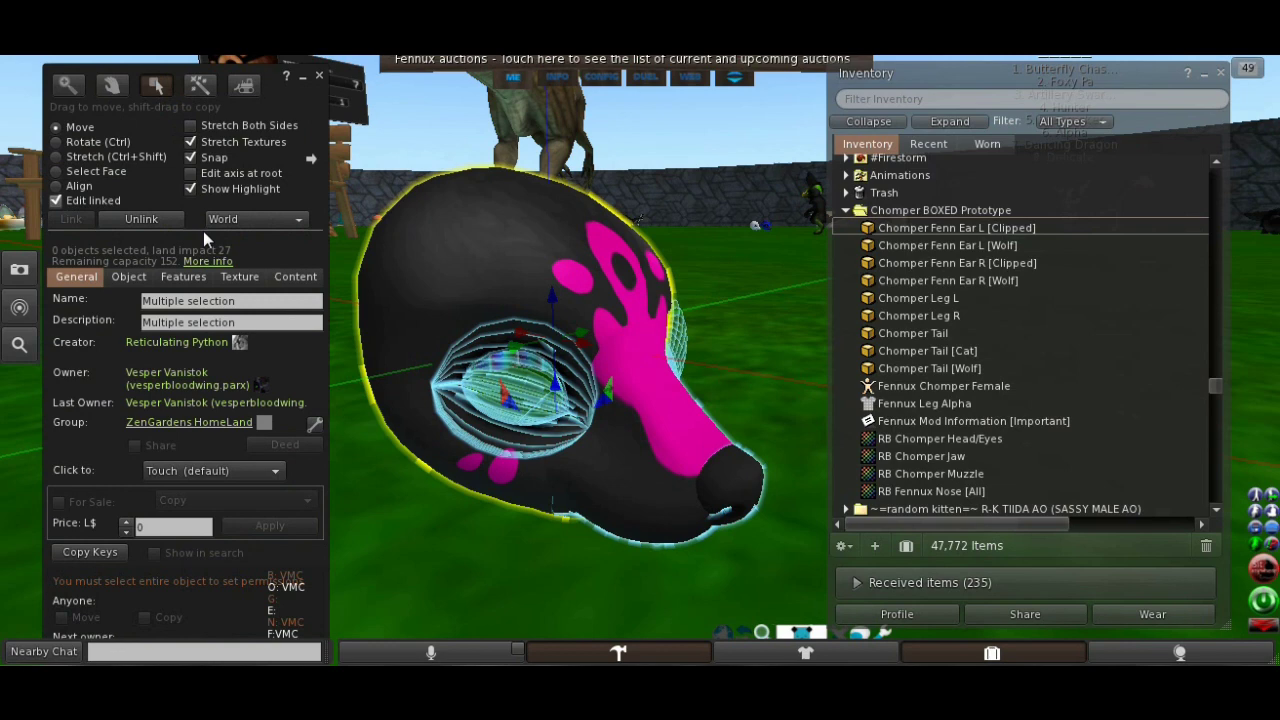
- Select the muzzle piece, undo its accidental move back onto the snout, and deselect
left_click(676, 452)
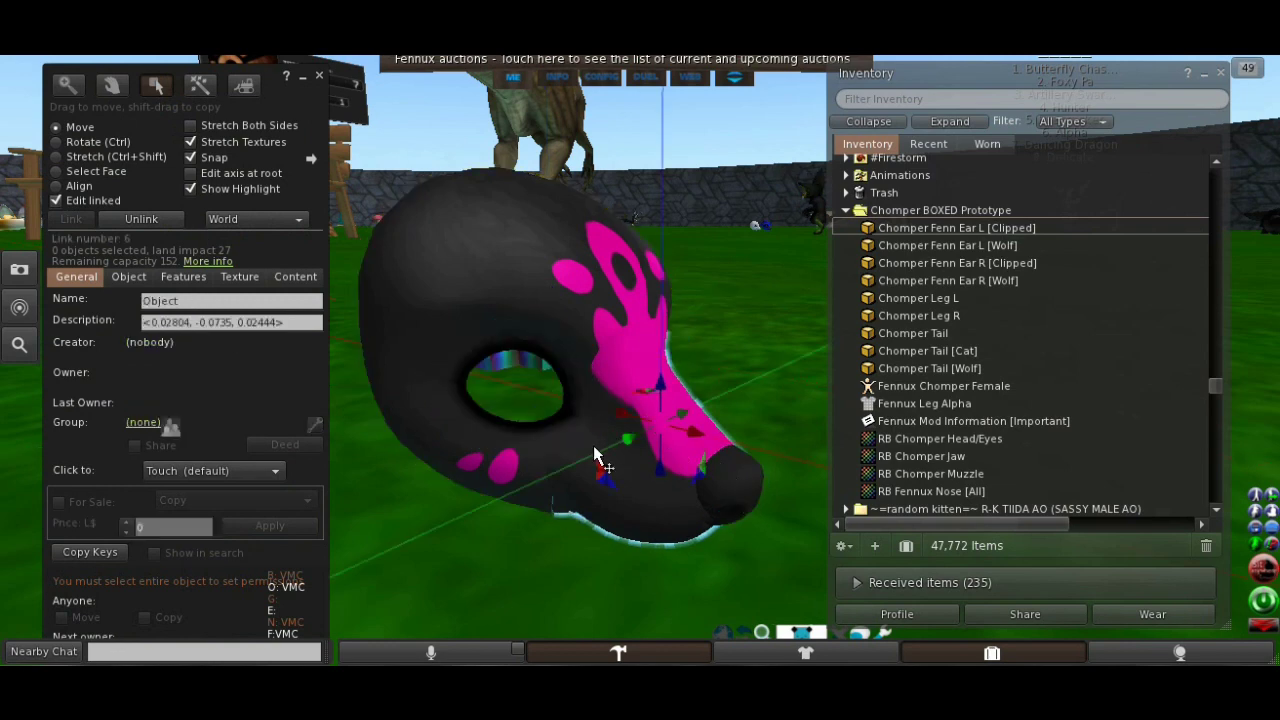
left_click_drag(660, 440, 702, 386, "alt")
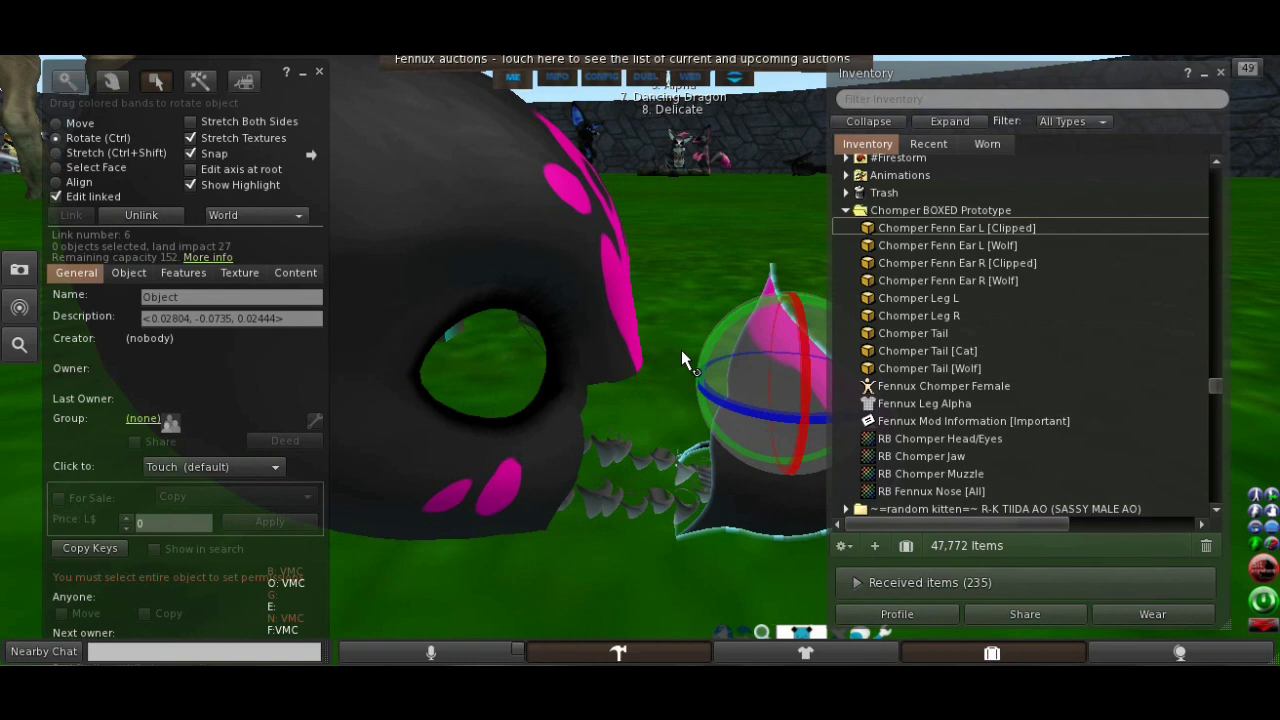
key("ctrl+z")
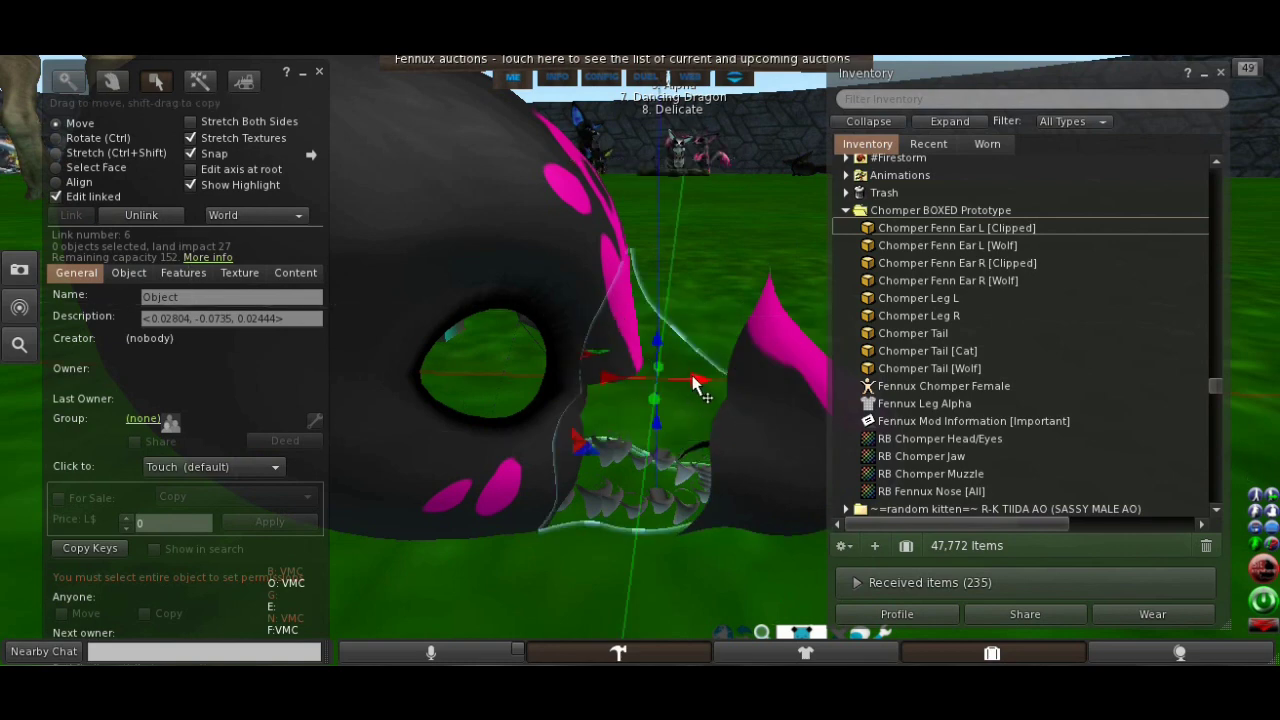
left_click(515, 300)
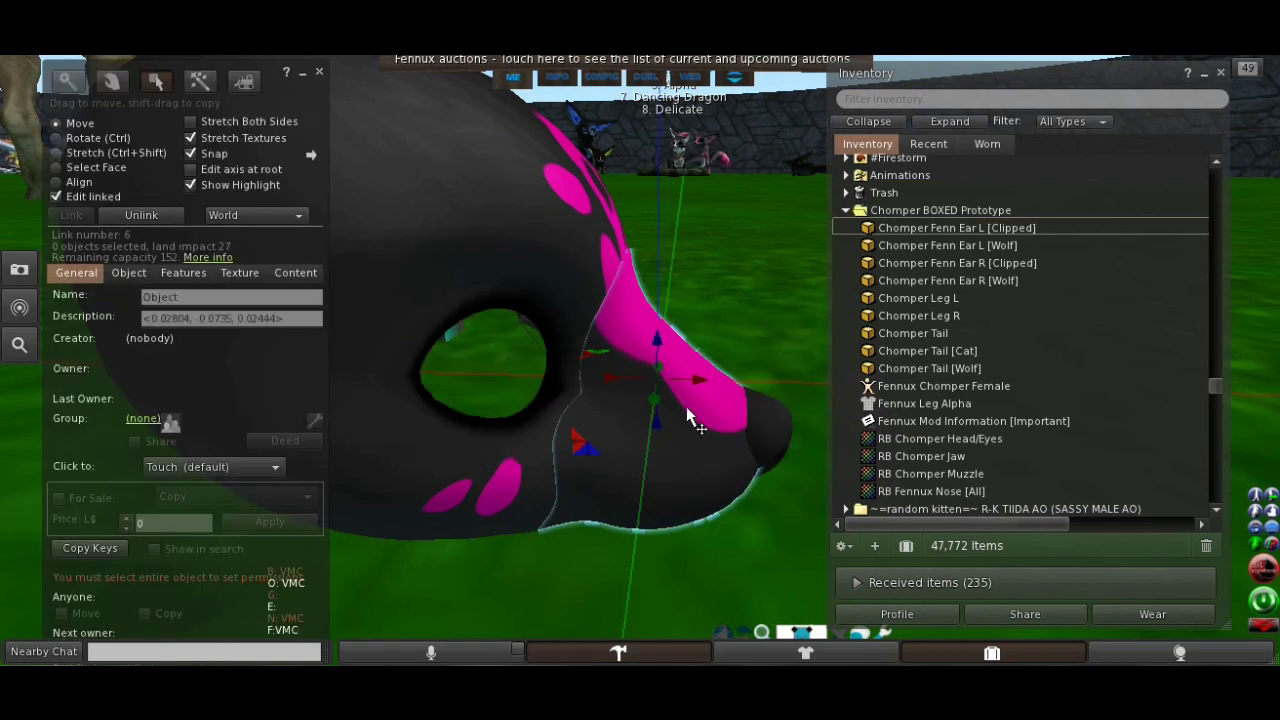
key("Escape")
- Turn off selection highlighting and nudge the piece along its red axis, then stop editing
left_click_drag(660, 360, 620, 262, "alt")
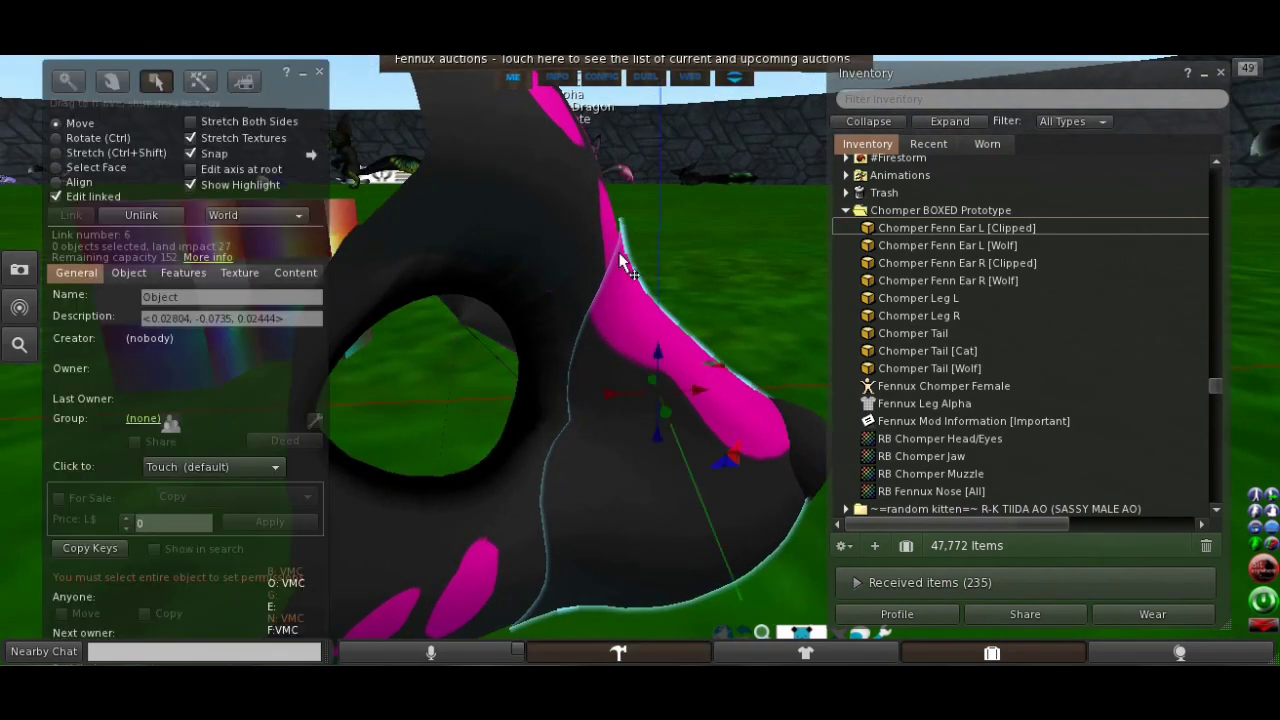
left_click(190, 186)
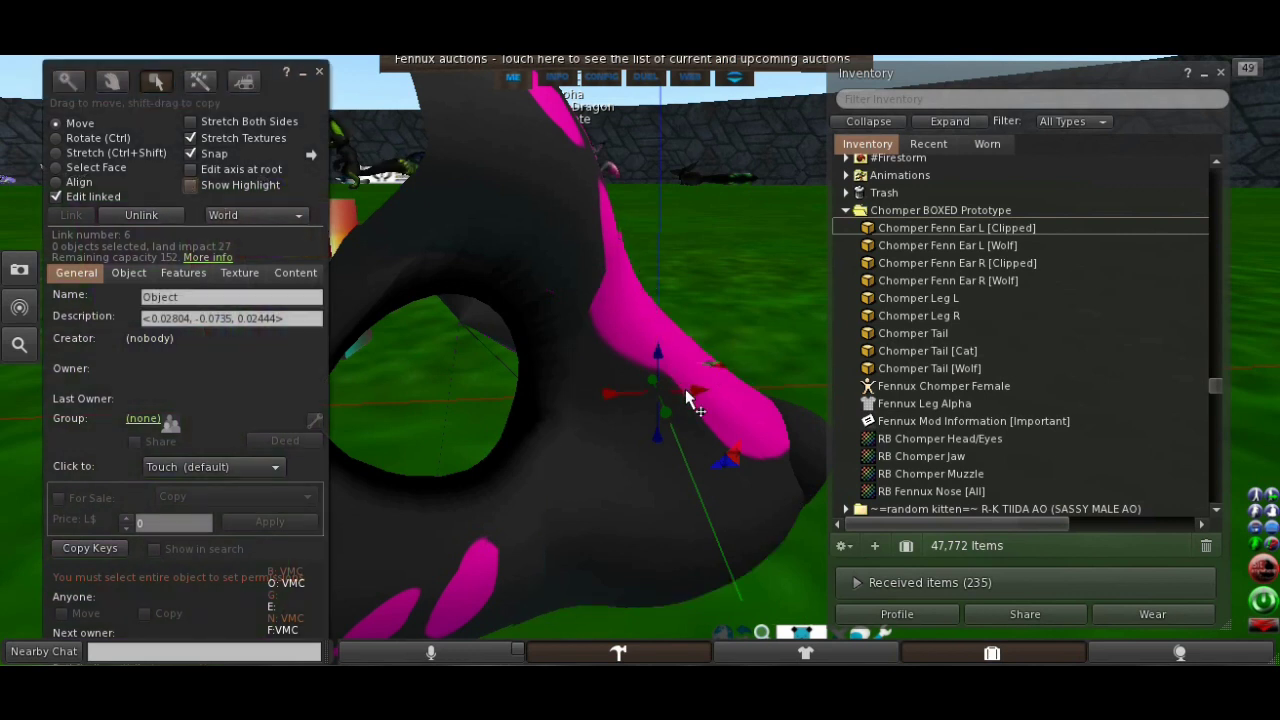
left_click_drag(688, 397, 660, 443)
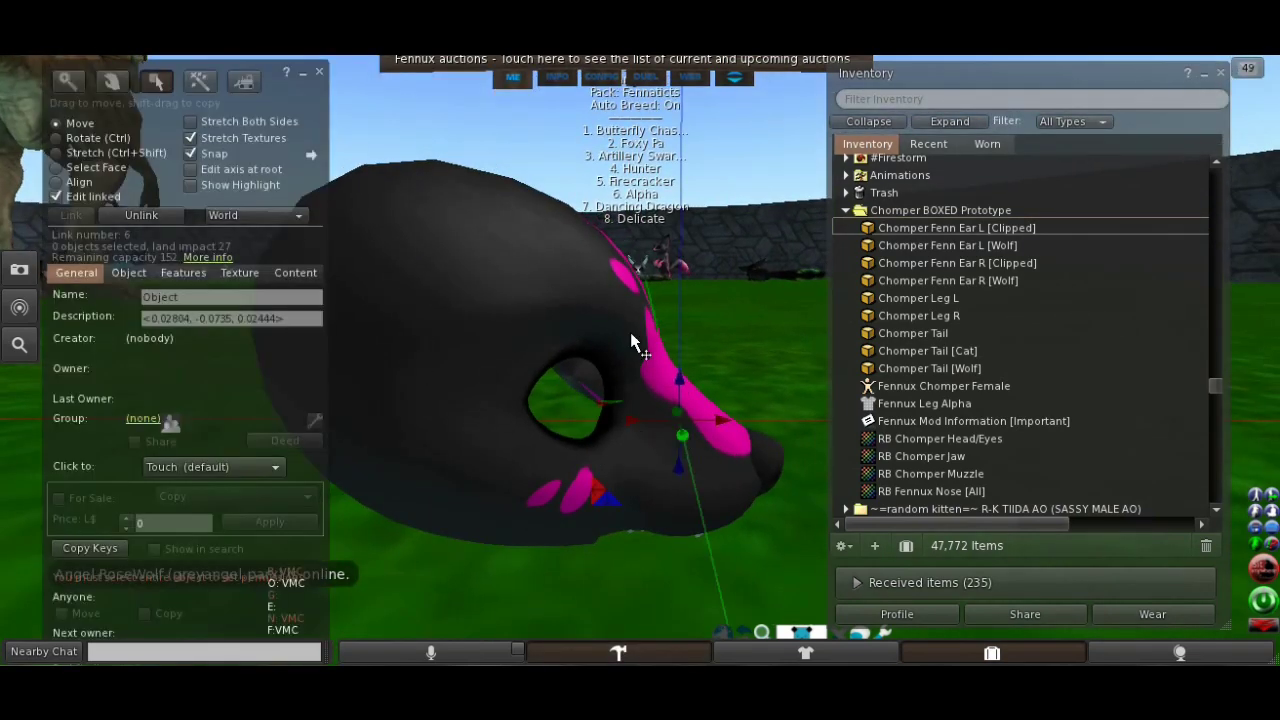
key("Escape")
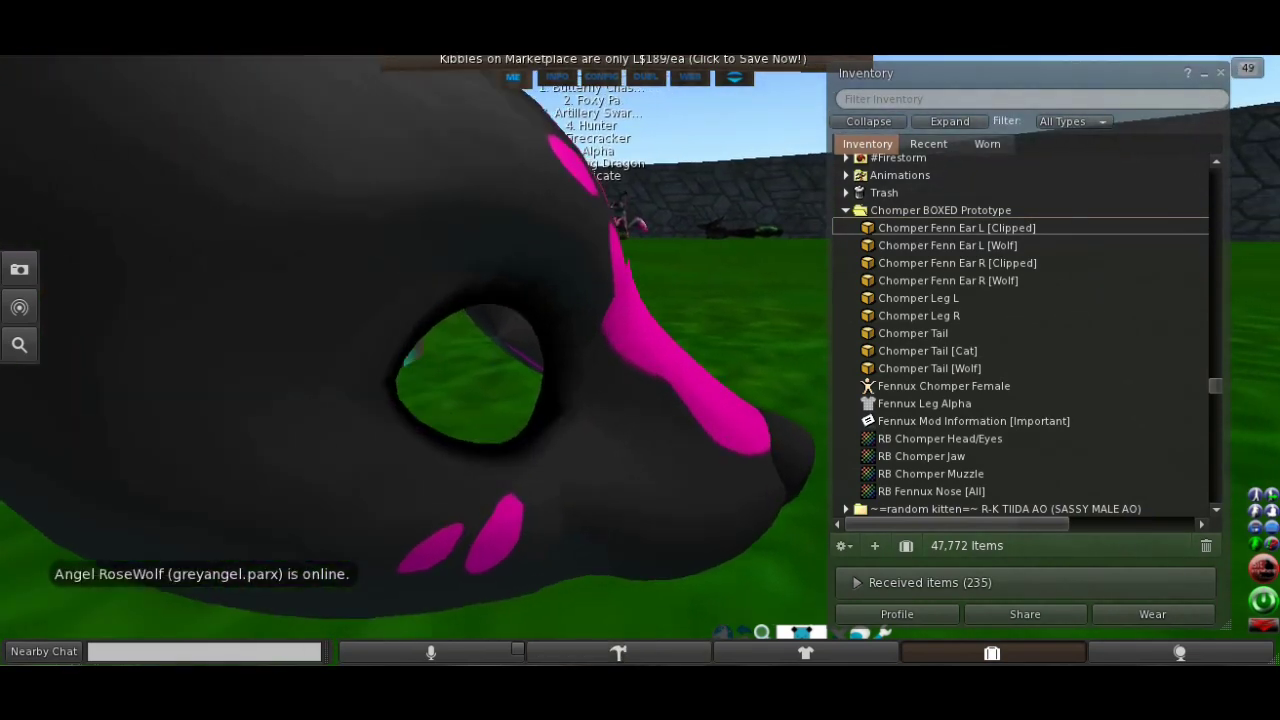
right_click(674, 377)
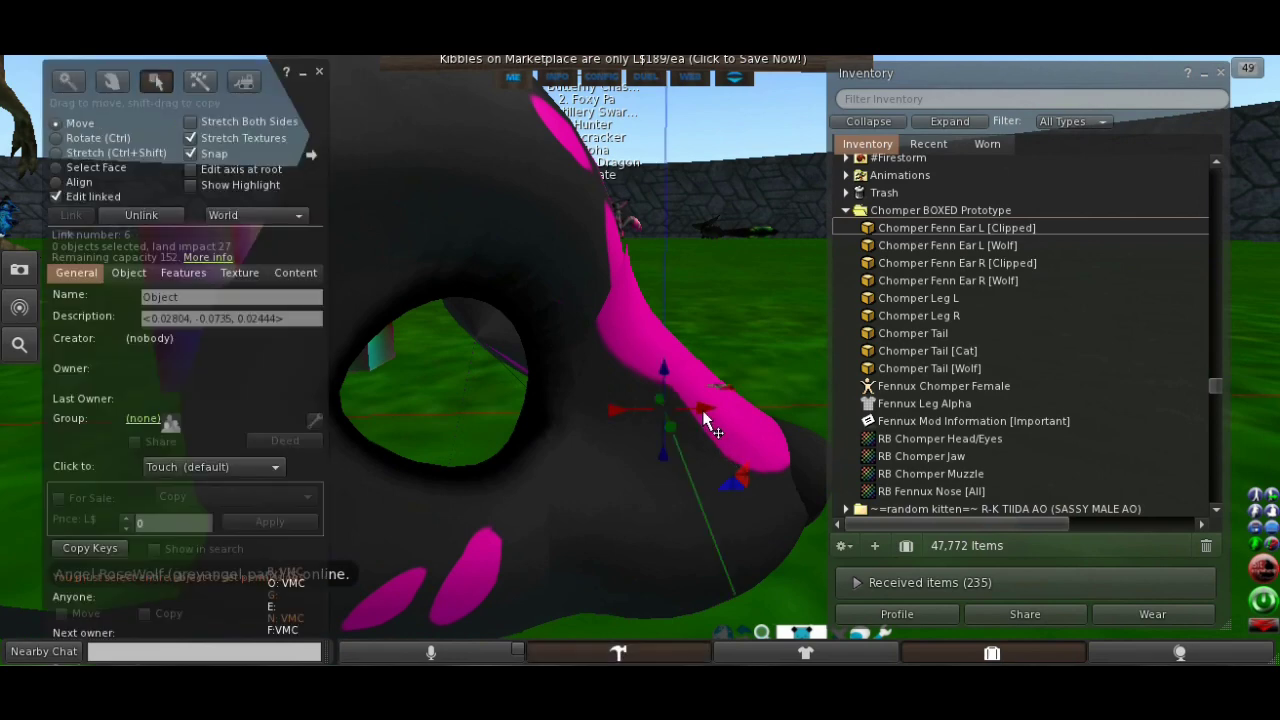
key("Escape")
- Close the edit window and orbit the camera back to view the mask on the ground
key("ctrl")
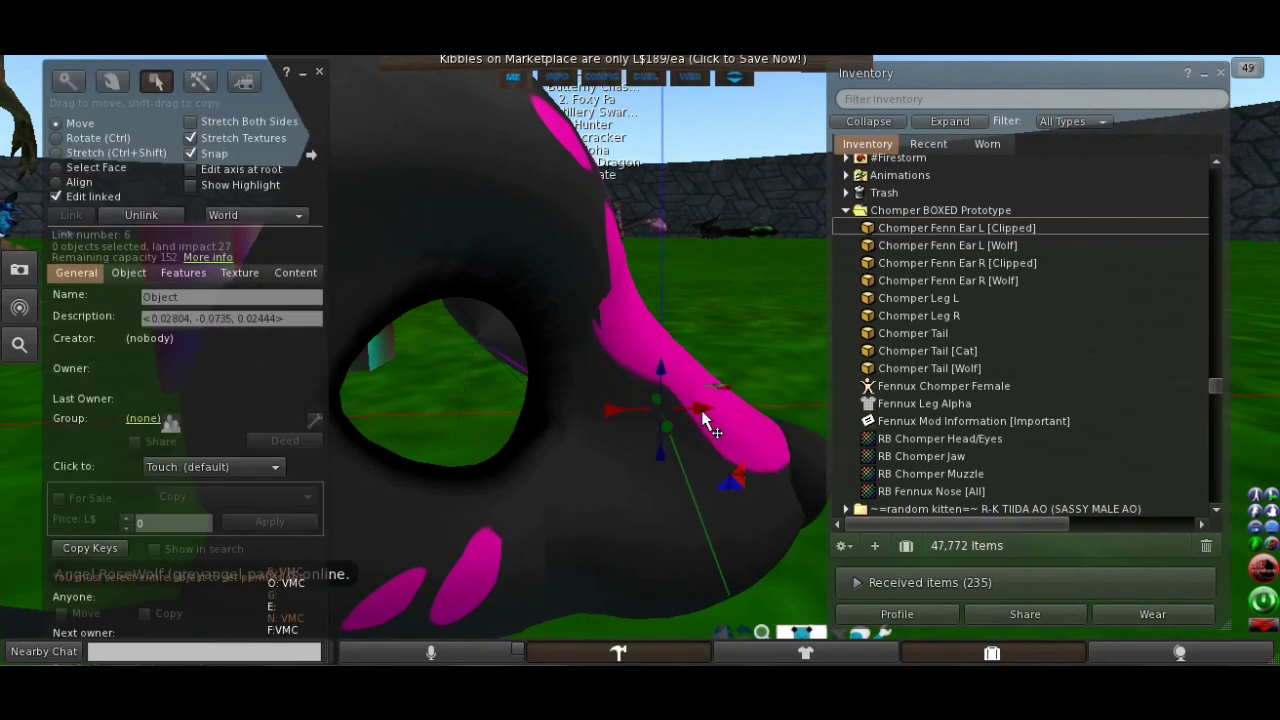
key("ctrl")
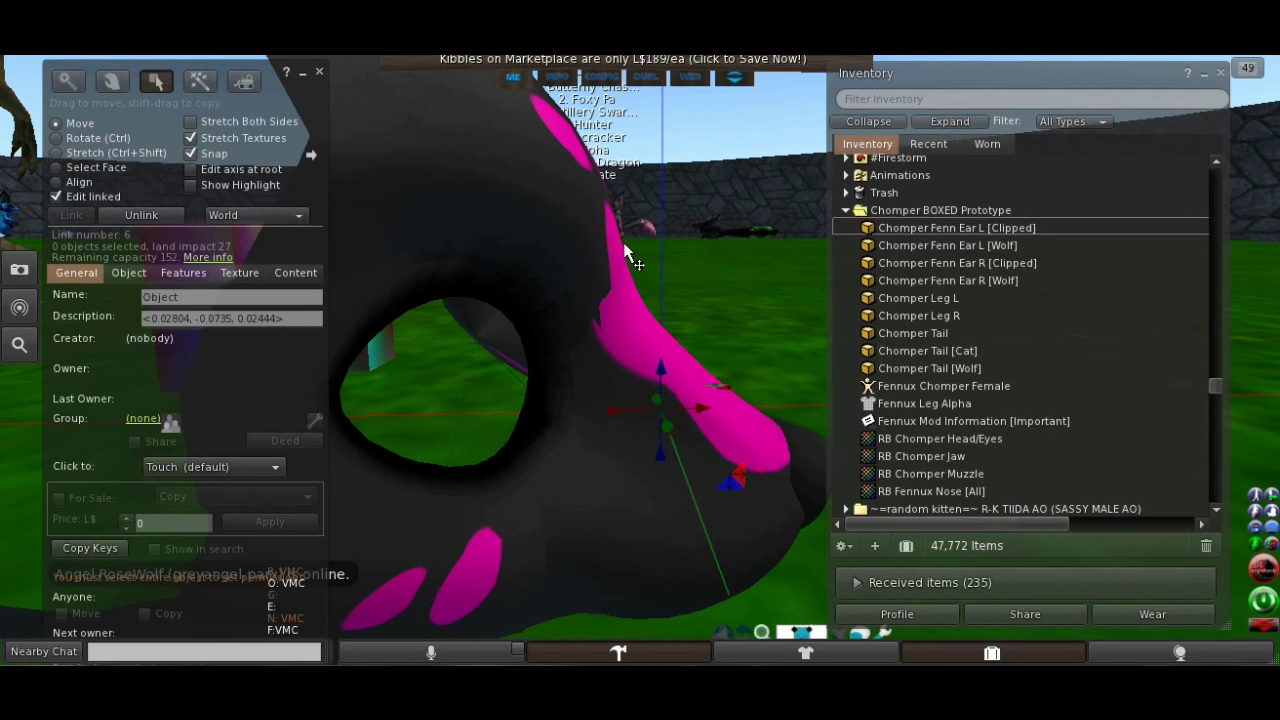
key("Escape")
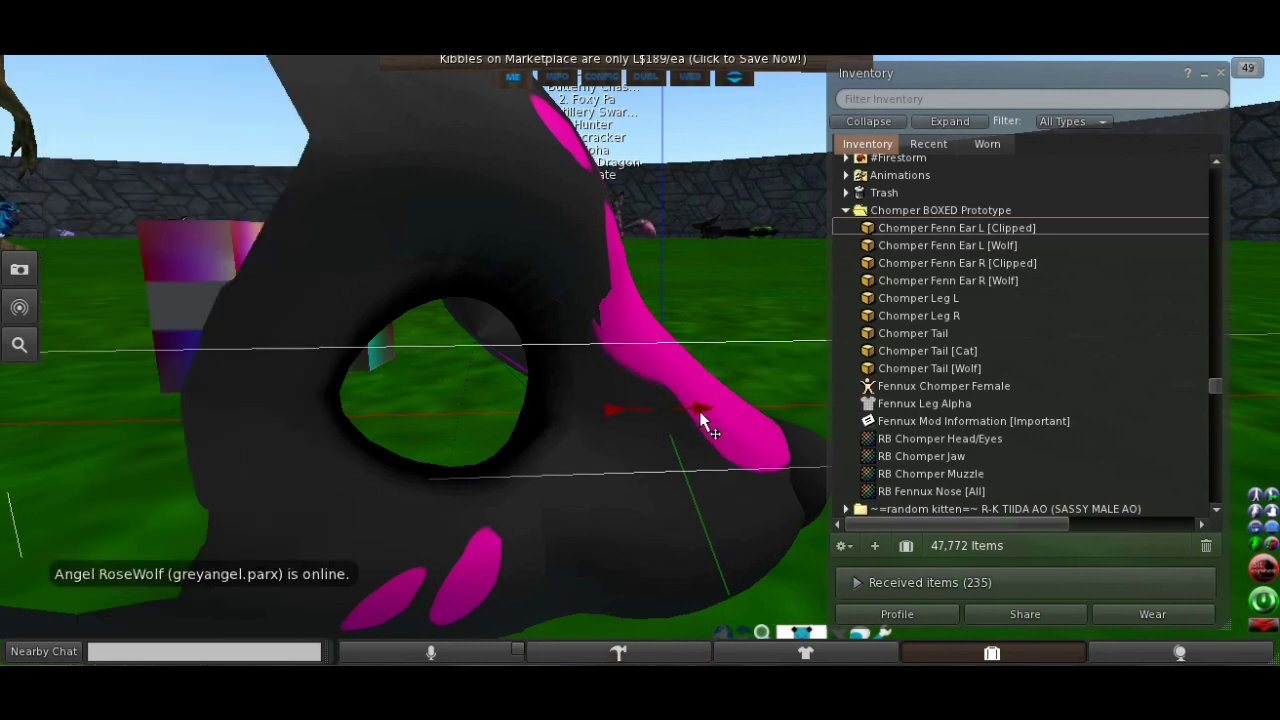
key("ctrl")
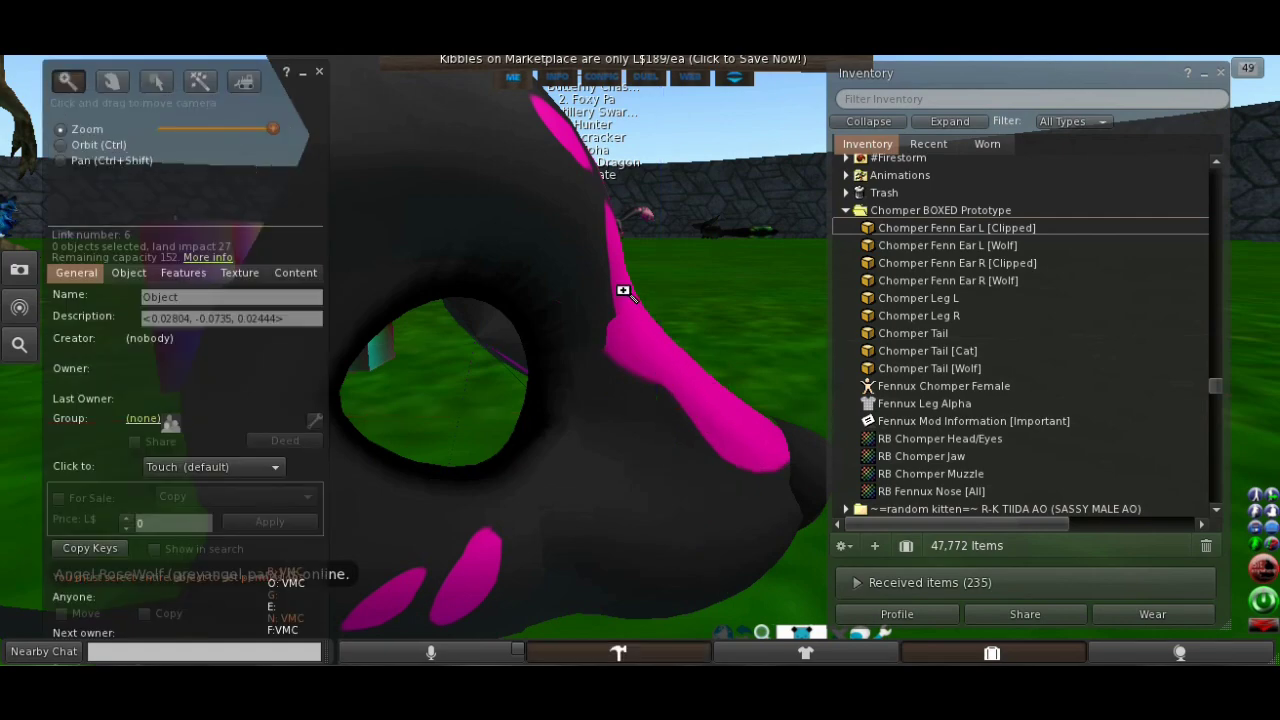
left_click_drag(450, 380, 310, 362, "alt")
key("ctrl+3")
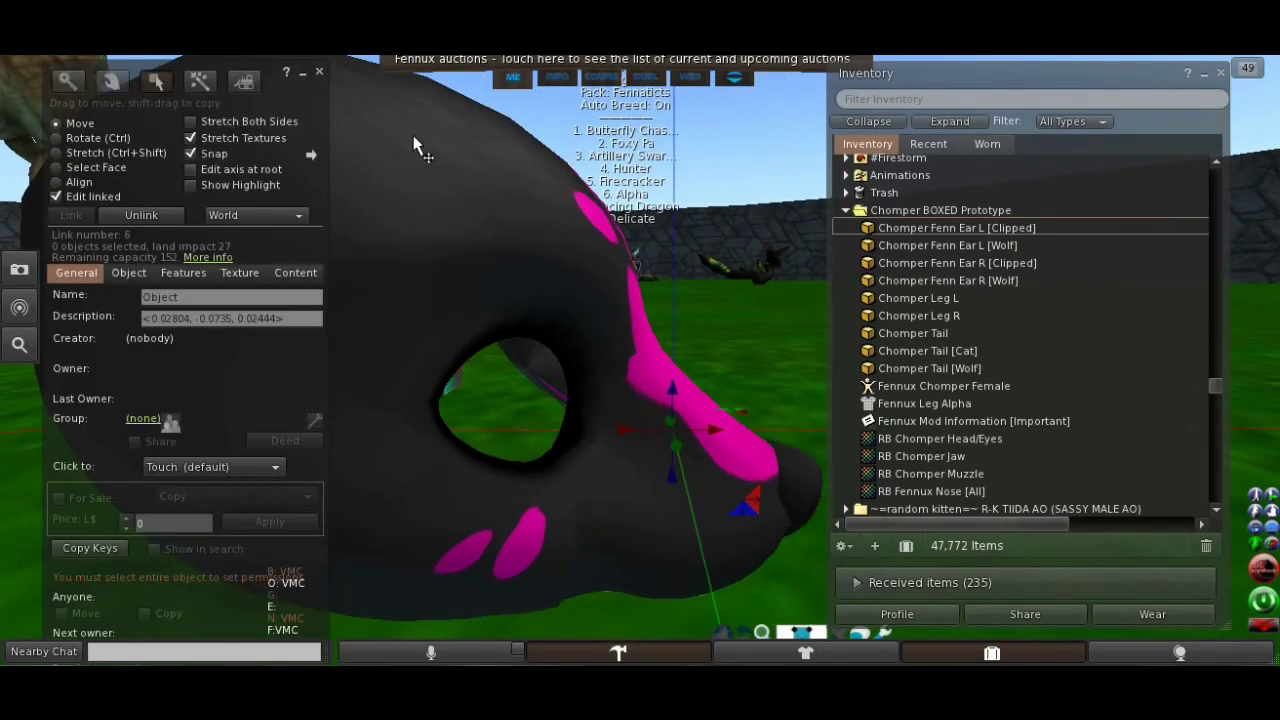
key("Escape")
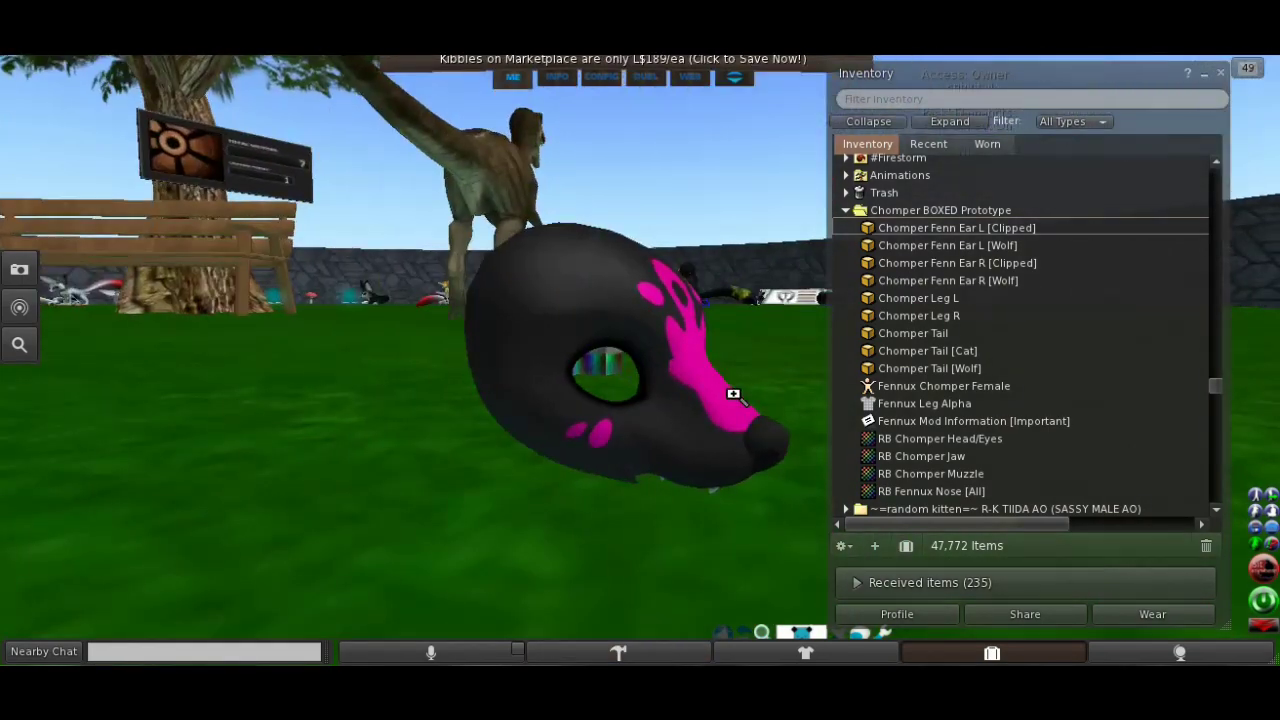
left_click(733, 394, "alt")
key("ctrl+3")
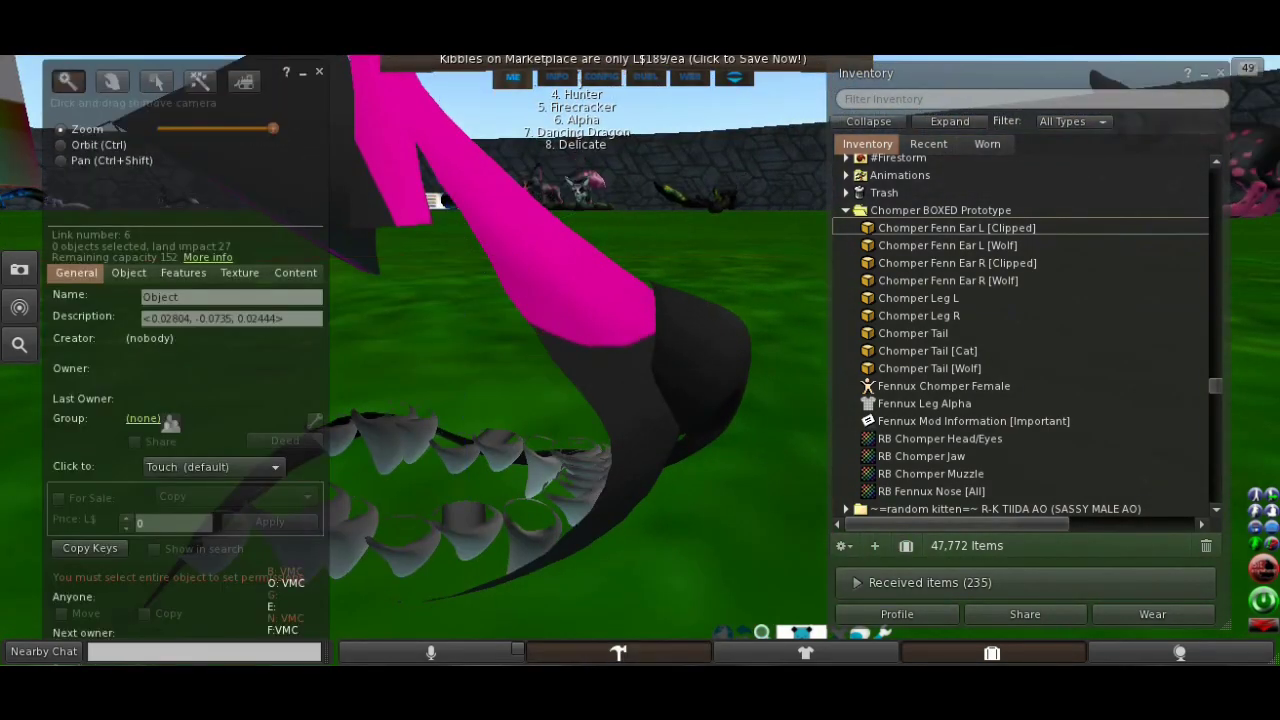
mouse_move(733, 396)
left_mouse_down("alt")
mouse_move(700, 396)
mouse_move(733, 398)
left_mouse_up("alt")
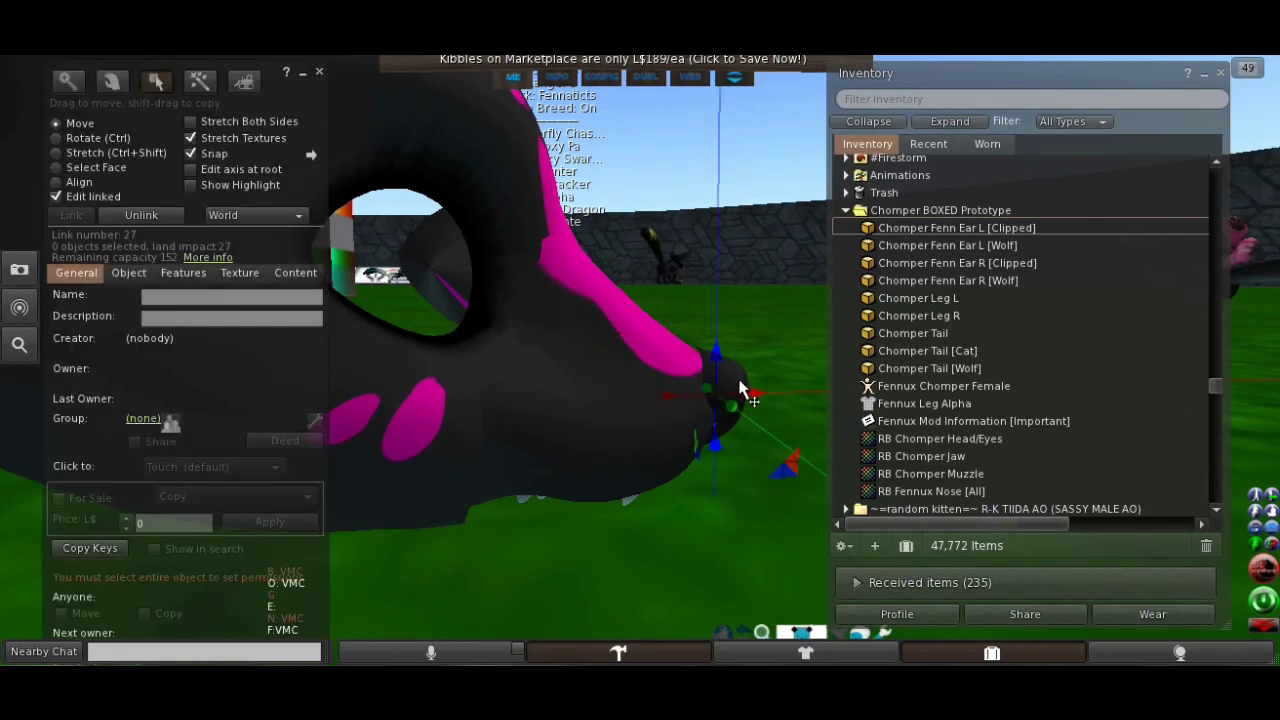
left_click_drag(748, 392, 748, 397, "alt")
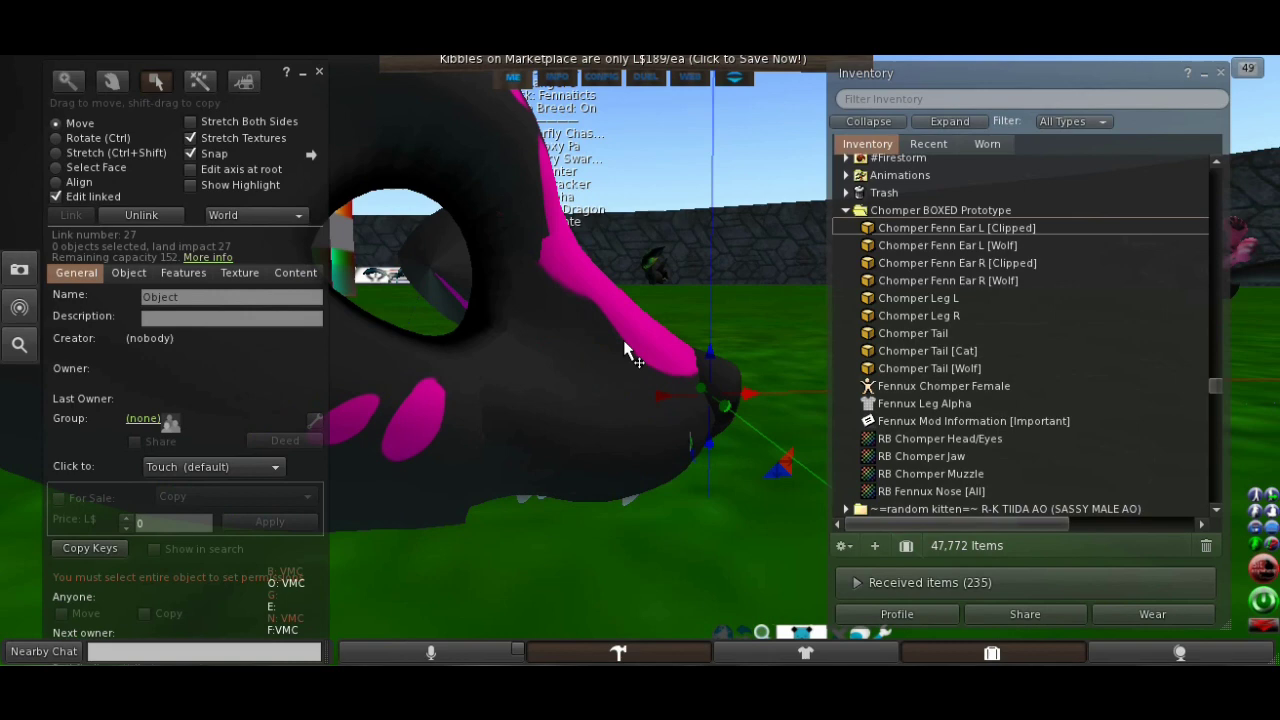
key("Escape")
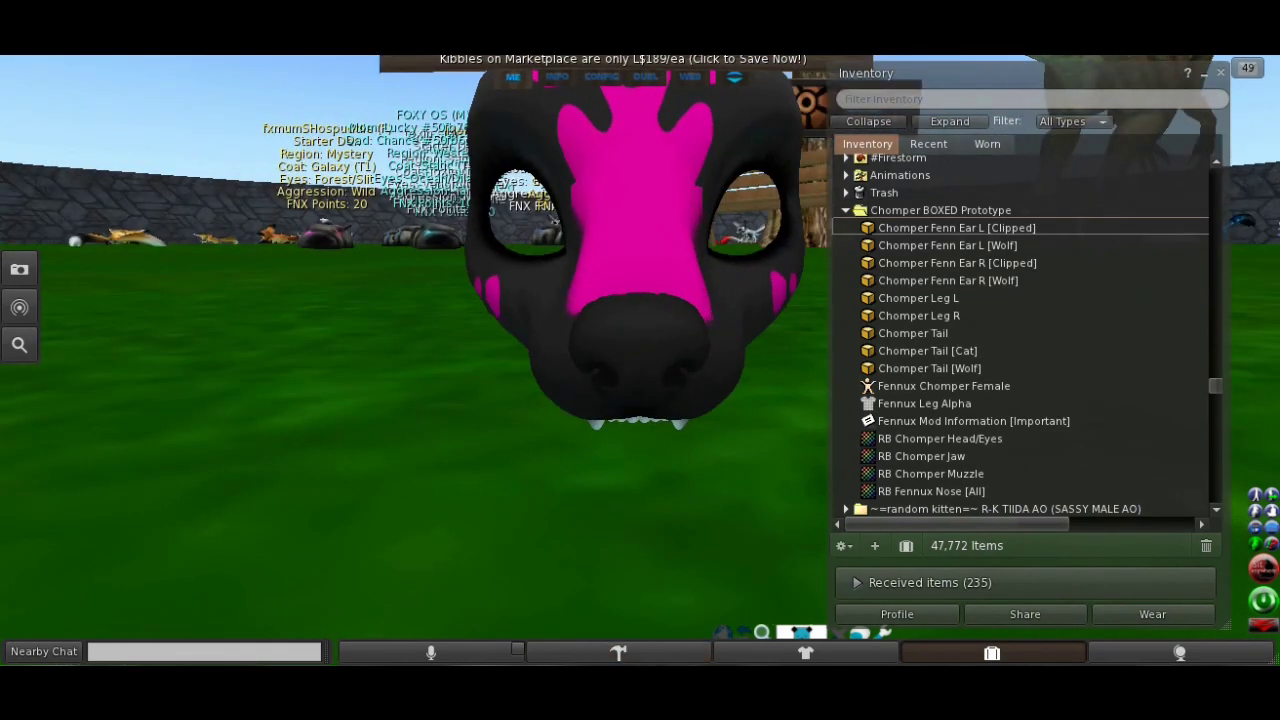
left_click(503, 358, "alt")
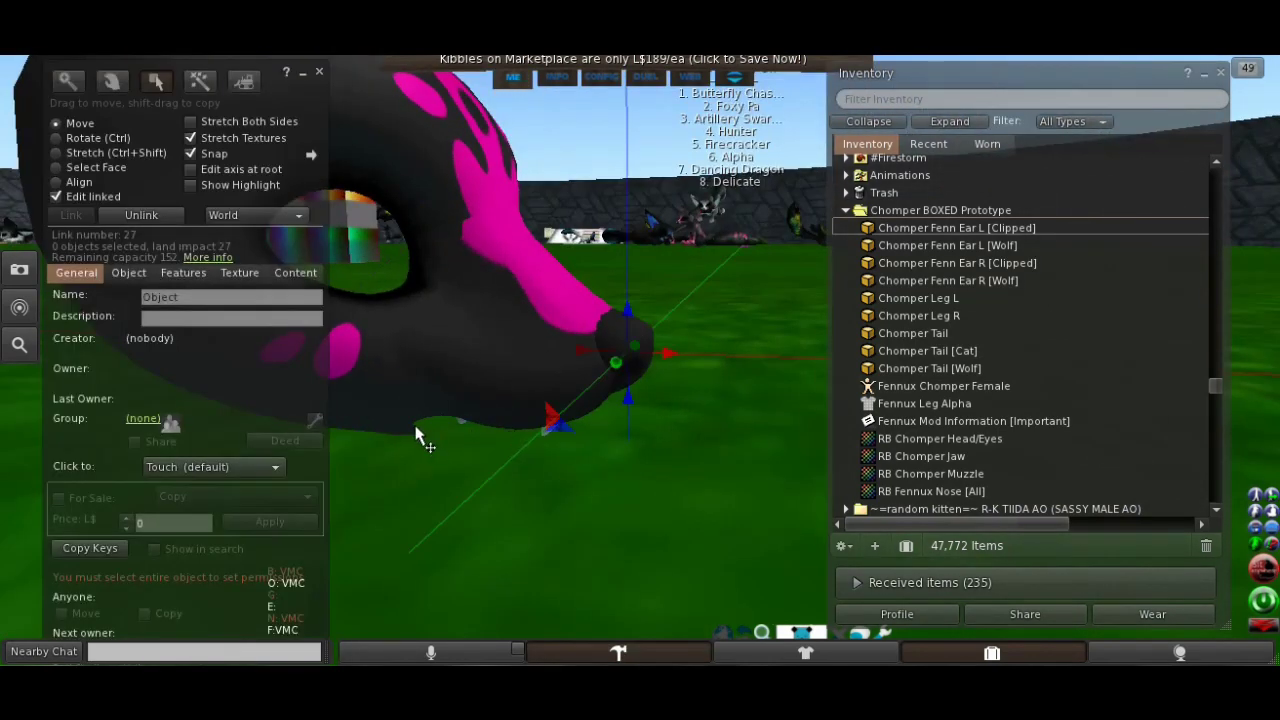
left_click(432, 243, "alt")
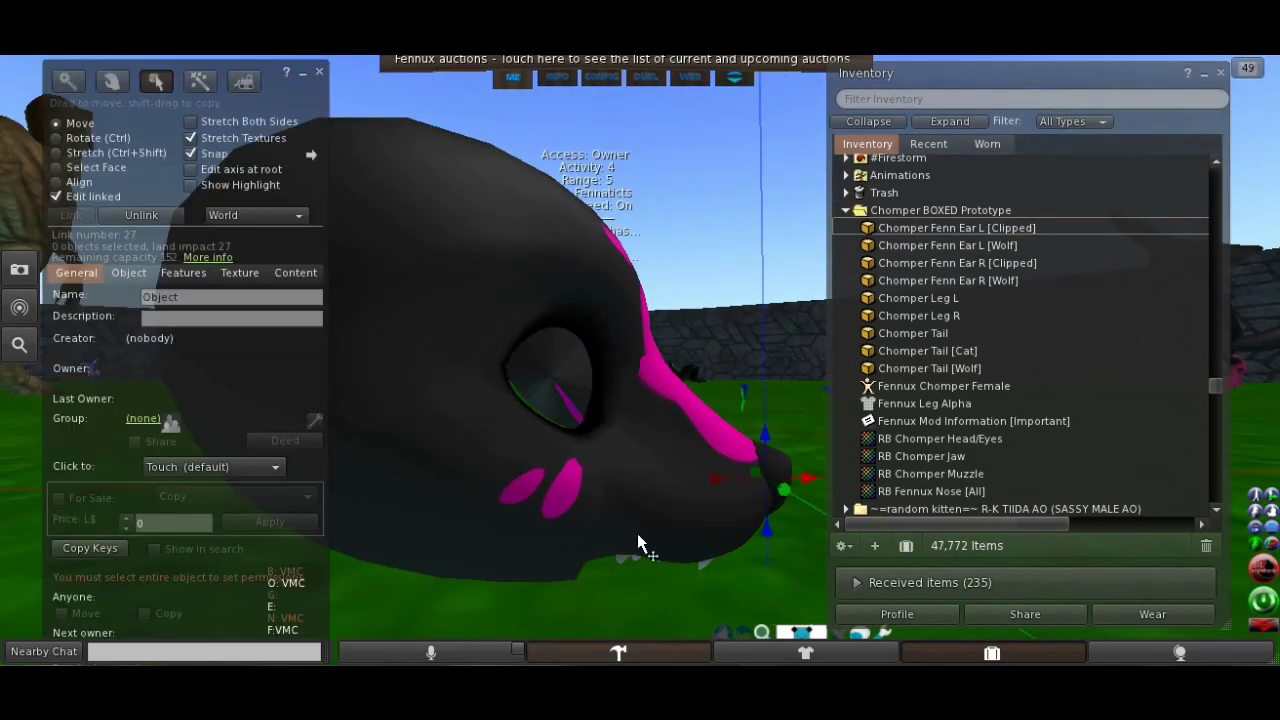
key("Escape")
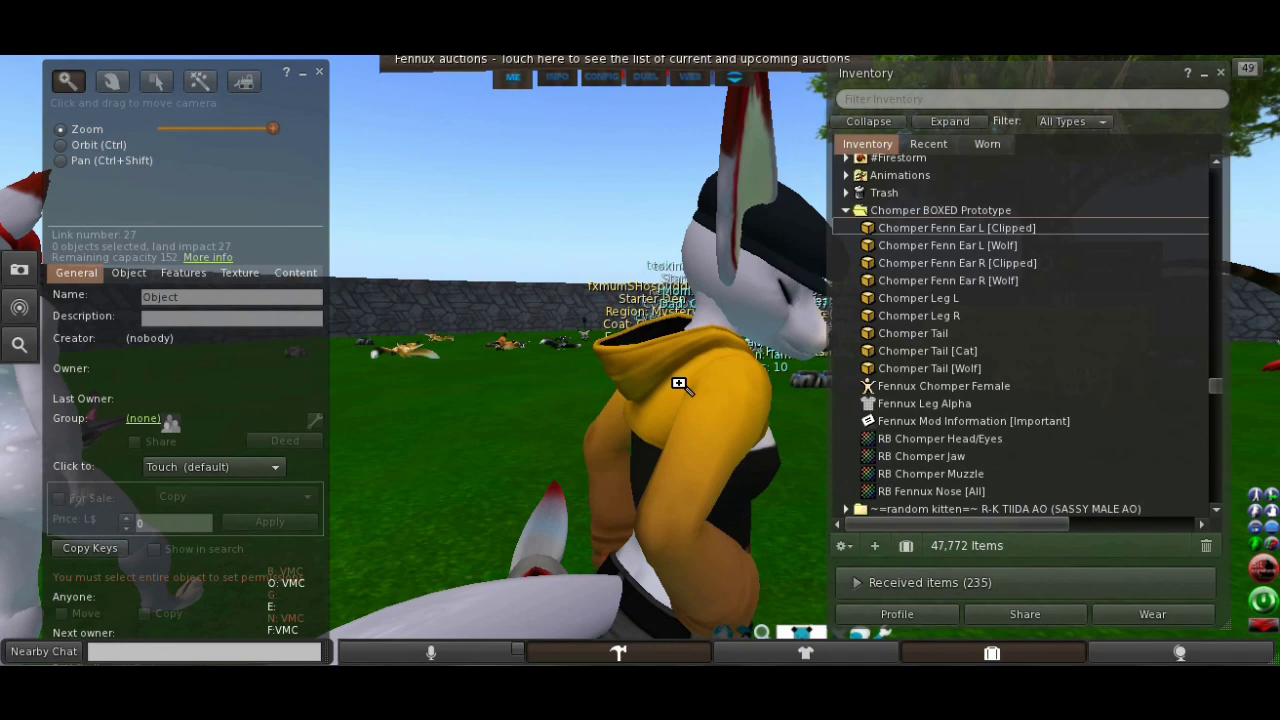
- Open the edit tools on the worn FINALLY GOOD MUZZLE attachment near the avatar's head
key("ctrl+3")
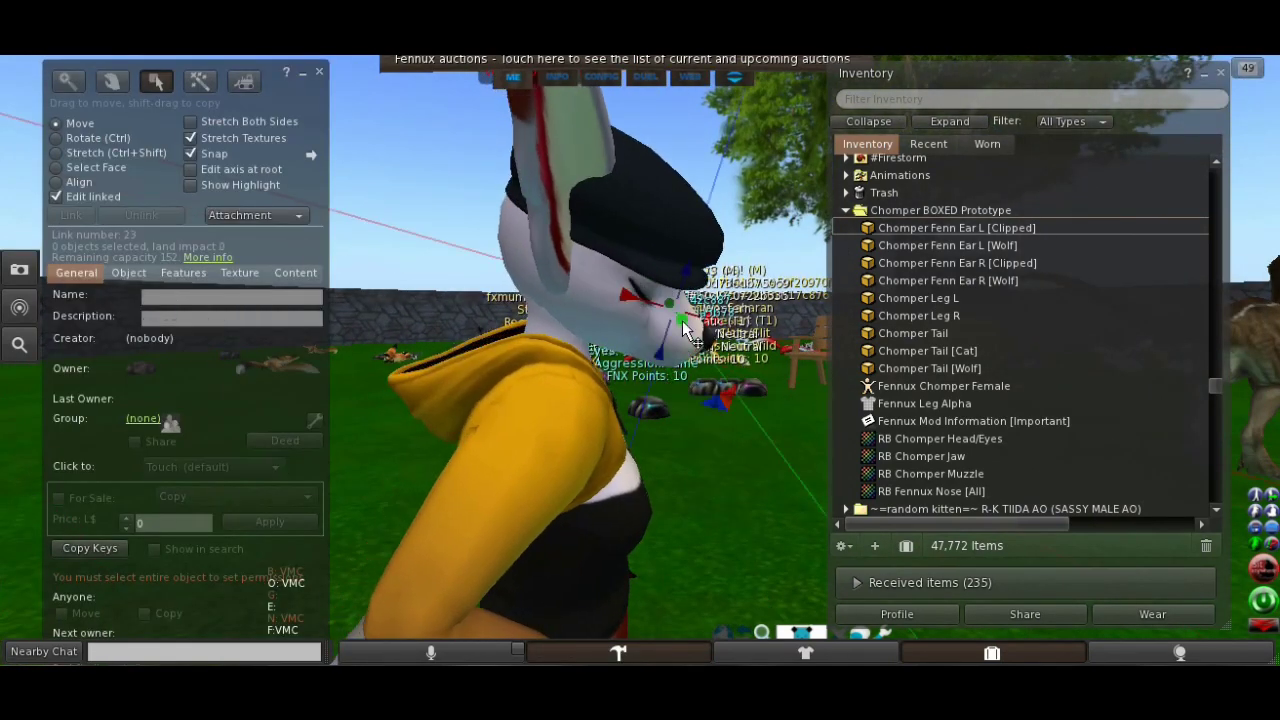
key("Escape")
scroll(684, 330, "up", 3)
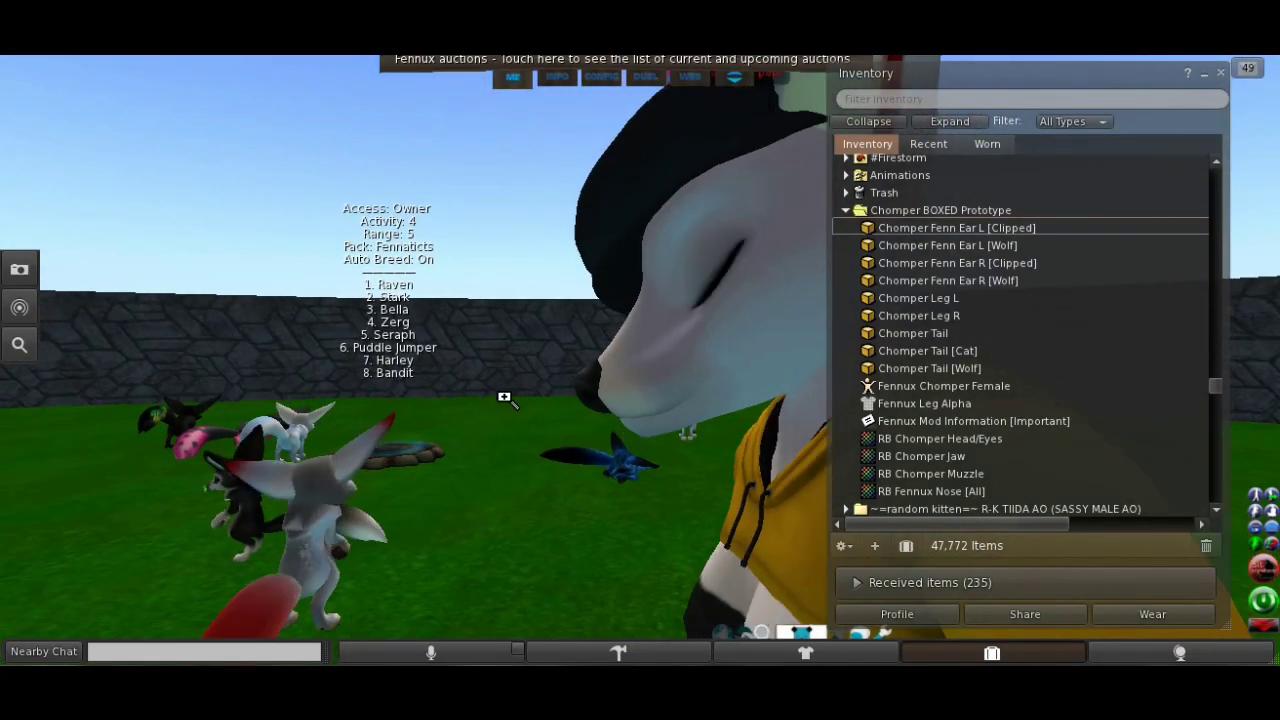
right_click(609, 425)
key("Escape")
key("ctrl+3")
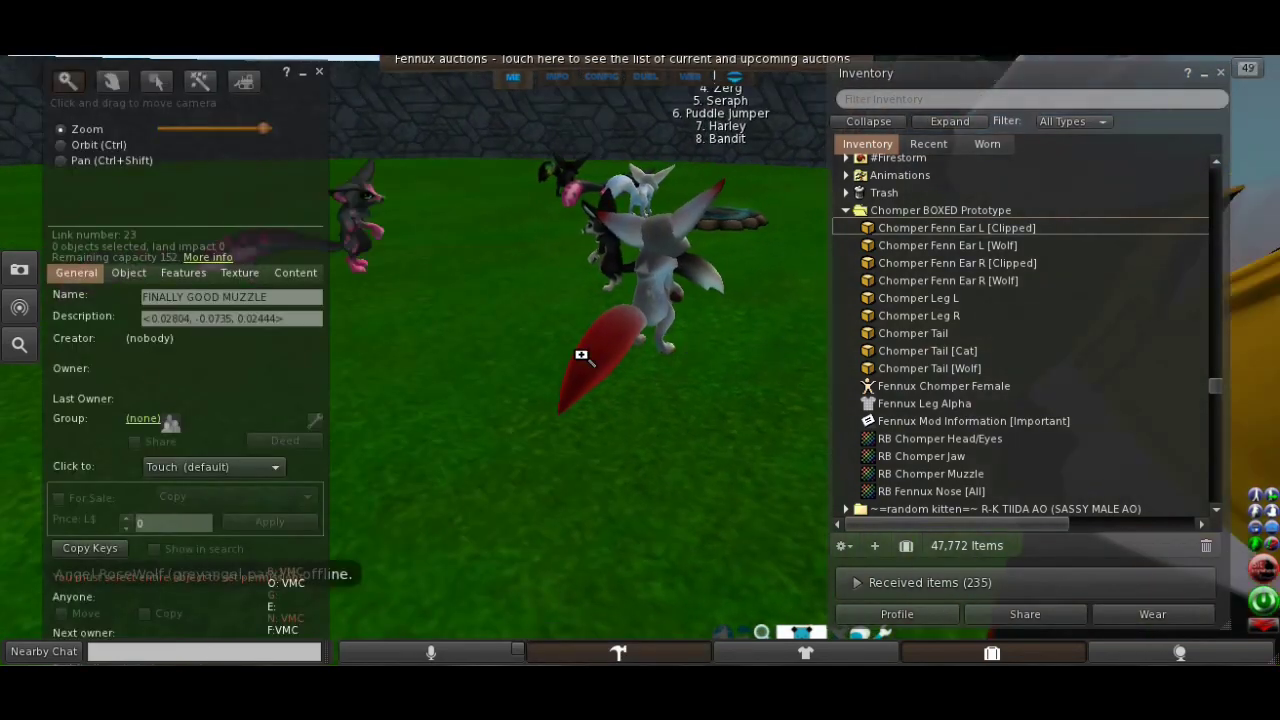
key("Escape")
- Zoom the camera onto the pink-and-black mask on the ground and reopen editing in move mode
key("ctrl+3")
key("Escape")
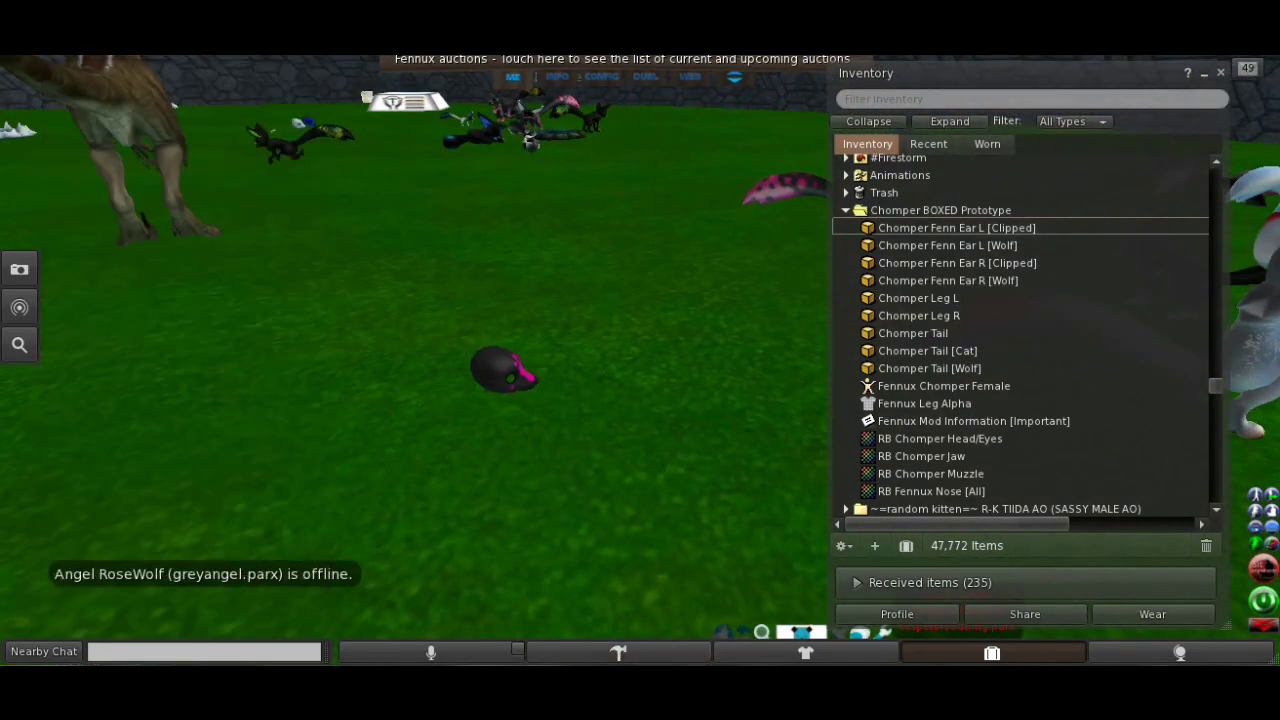
key("ctrl+3")
left_click_drag(410, 312, 635, 265)
key("Escape")
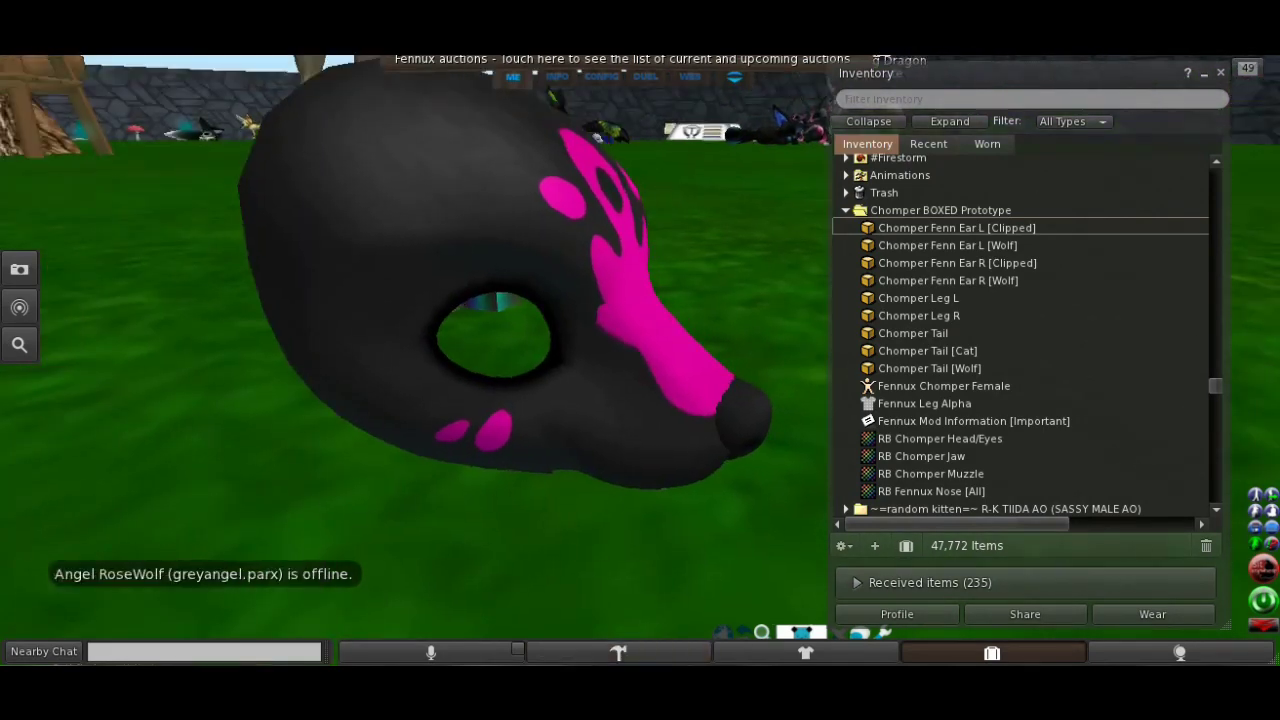
key("ctrl+3")
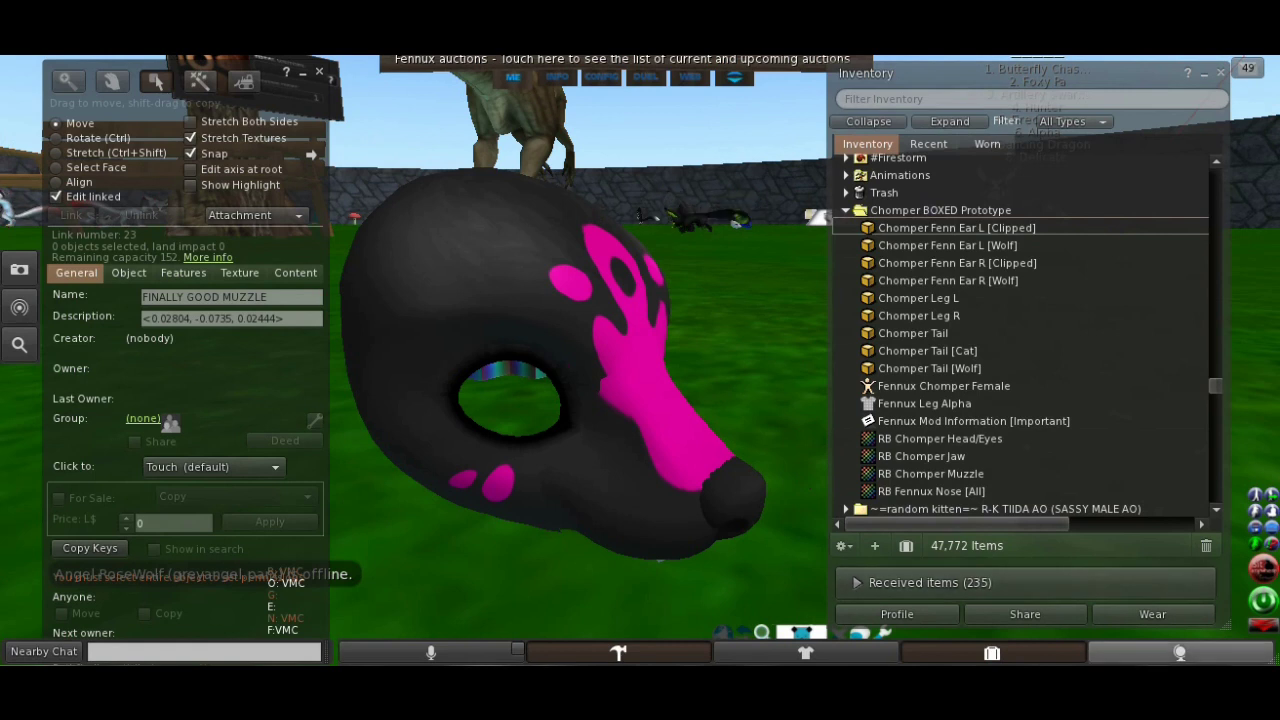
- Lower the system speaker volume and deselect the snout piece
left_click(1158, 690)
left_click_drag(1188, 460, 1194, 525)
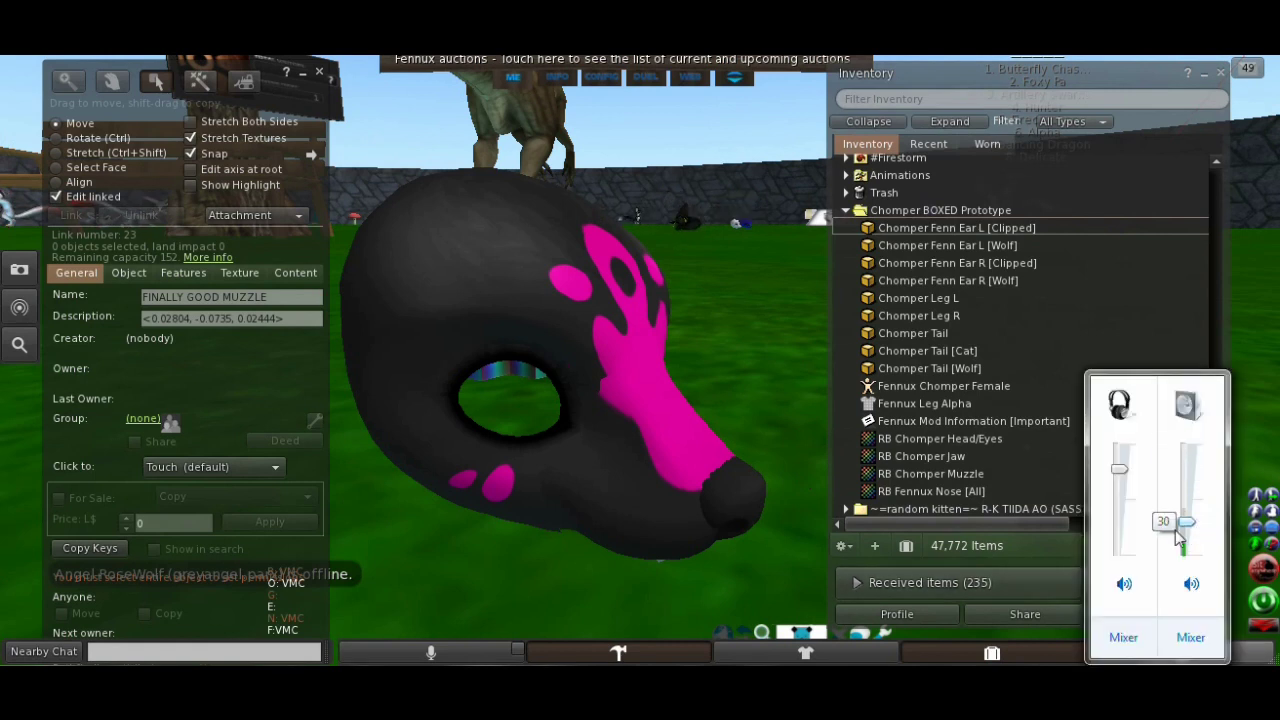
left_click(643, 457)
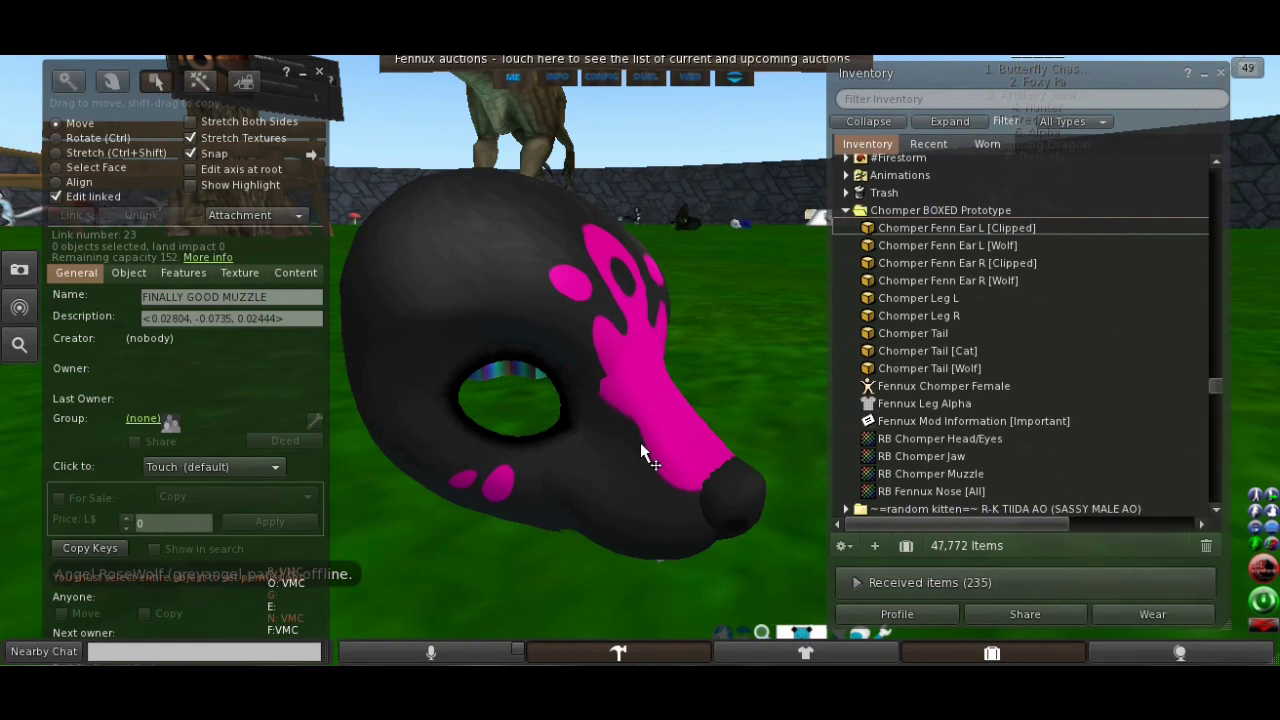
left_click(319, 74)
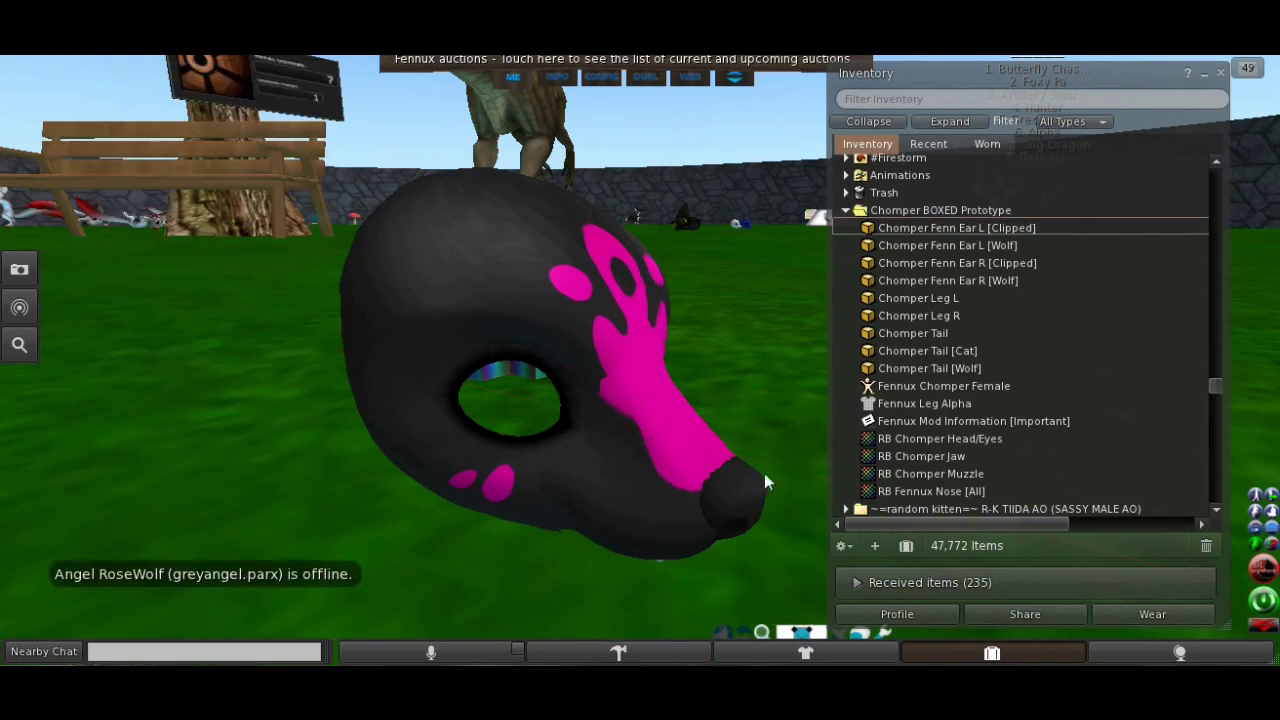
- Drag the RB Chomper Head/Eyes texture from inventory onto the dog head
left_click(938, 456)
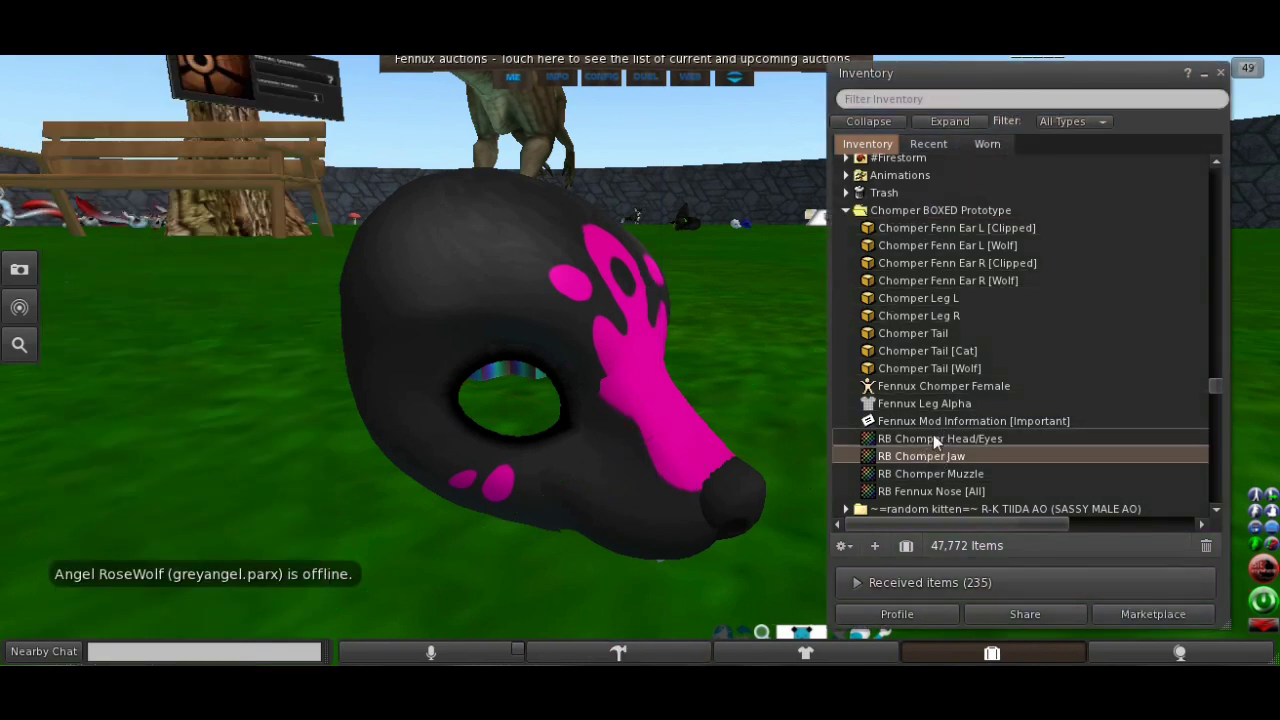
left_click(933, 436)
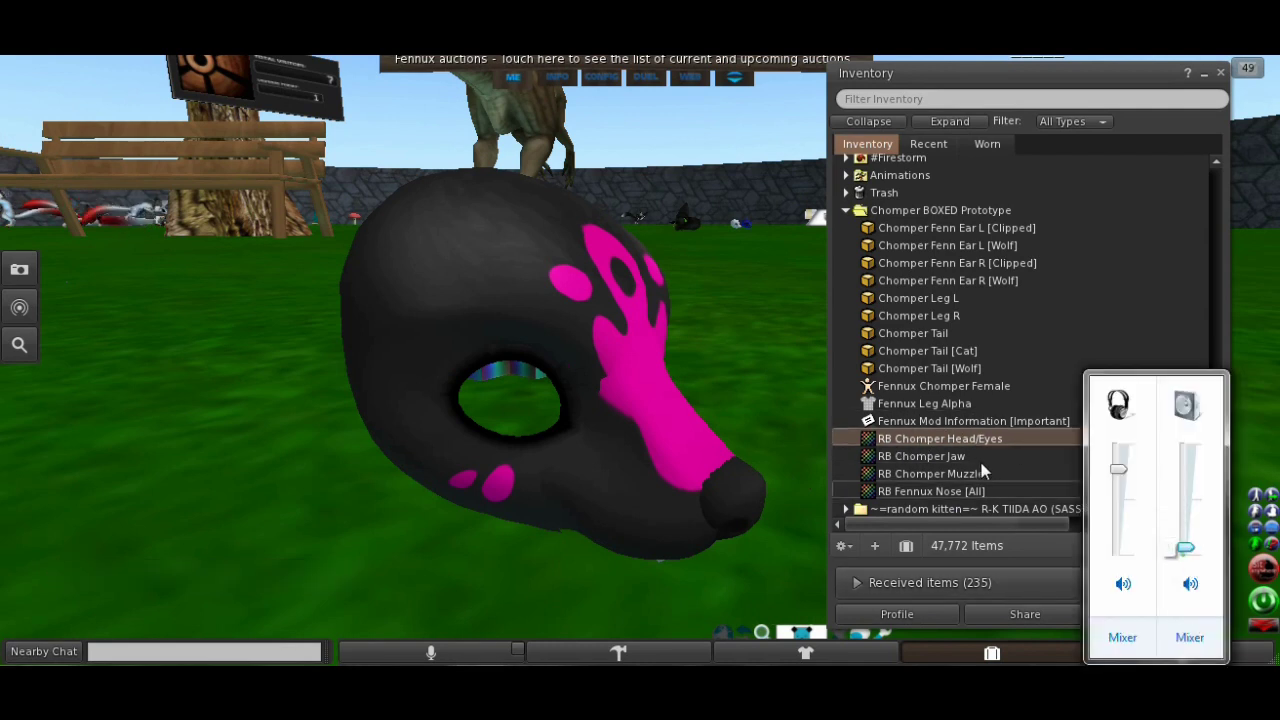
left_click(903, 452)
left_click(923, 441)
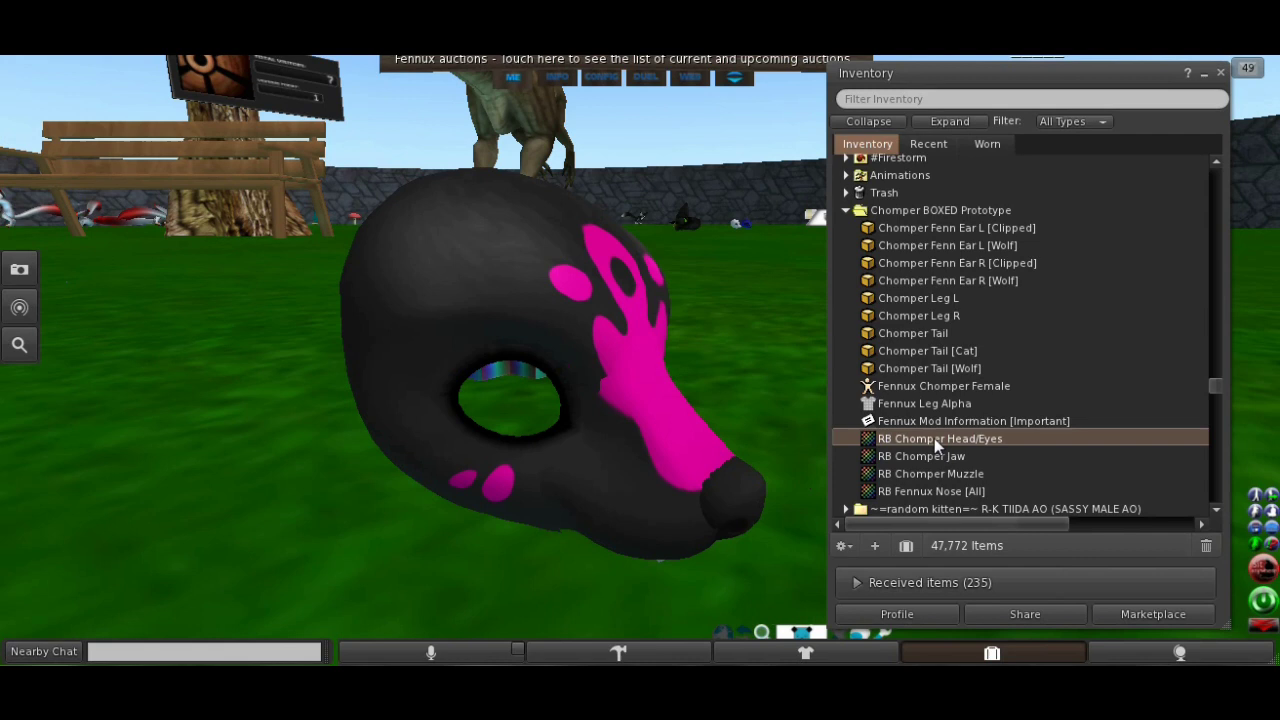
left_click_drag(934, 438, 605, 275)
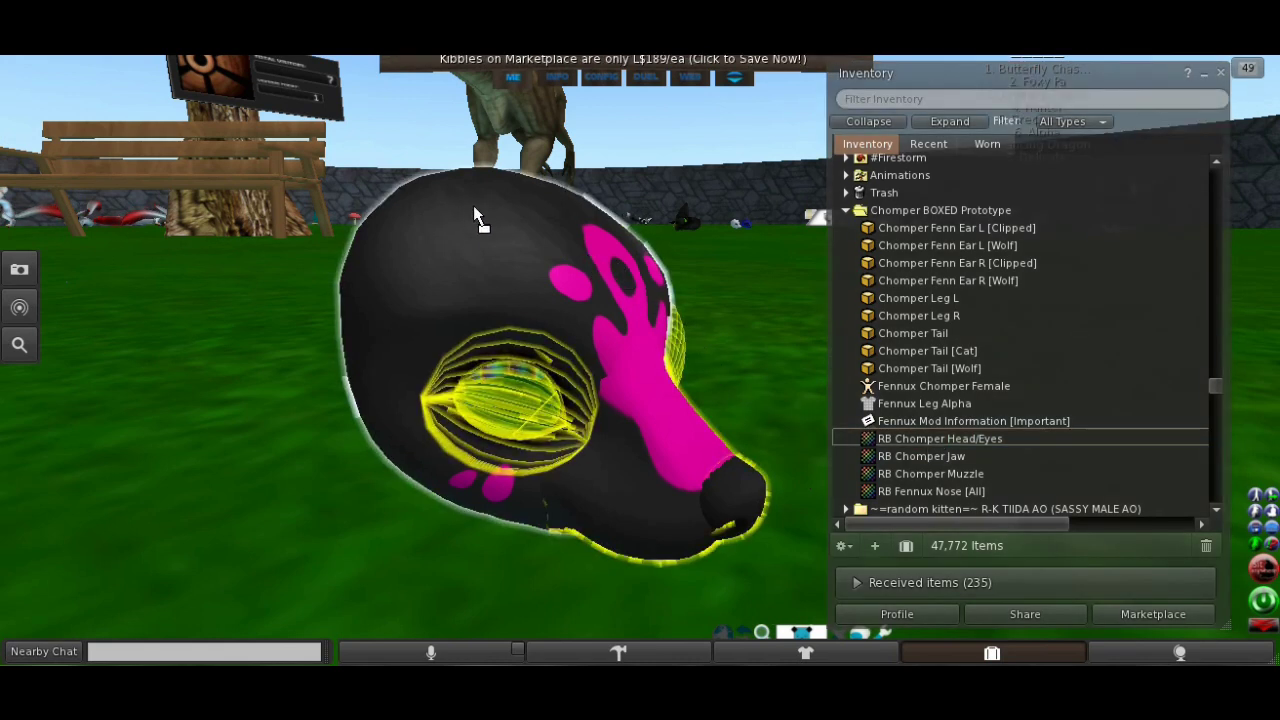
left_click_drag(474, 210, 468, 209)
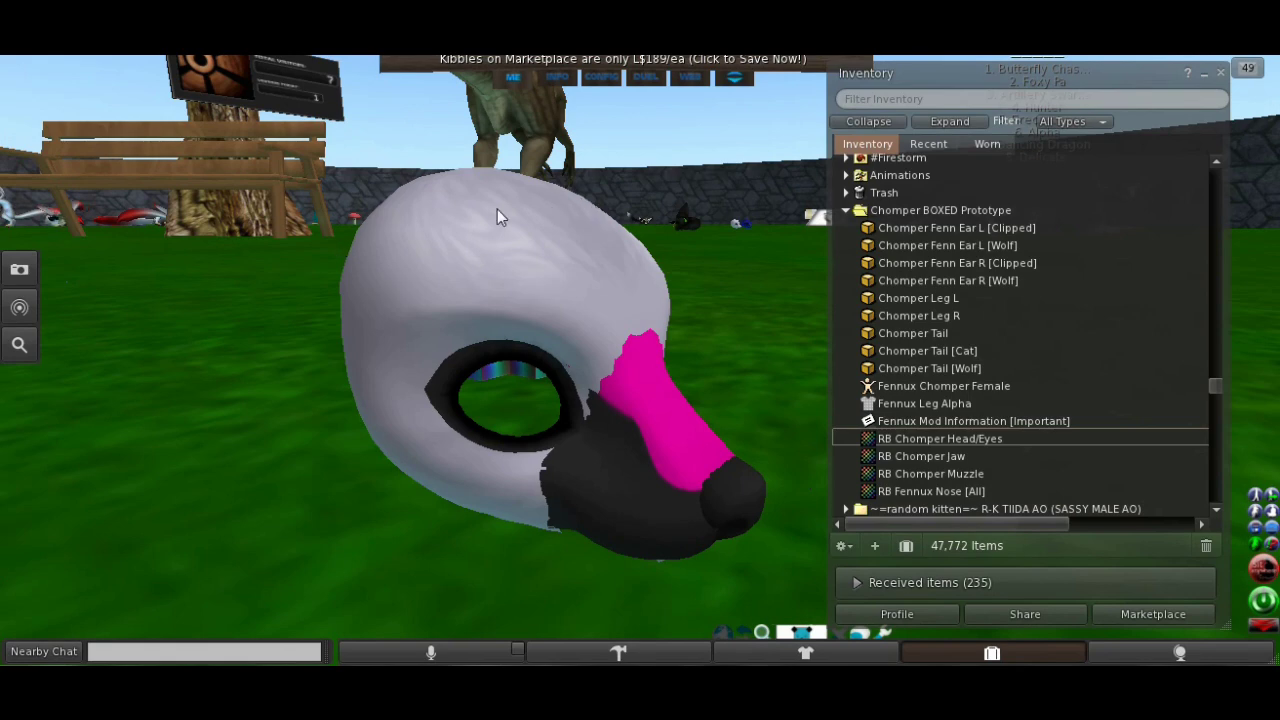
left_click_drag(536, 324, 598, 375, "alt")
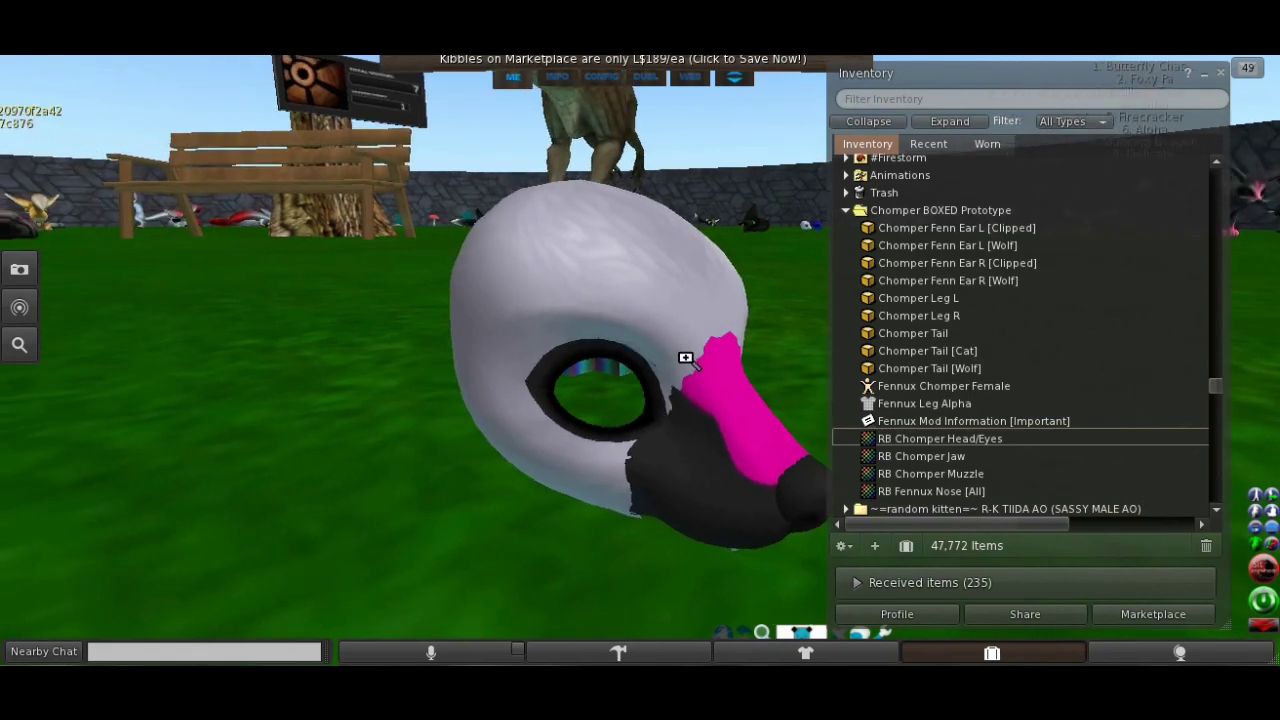
- Inspect the textured head and give the dark mask part the white texture
left_click_drag(685, 358, 715, 290, "alt")
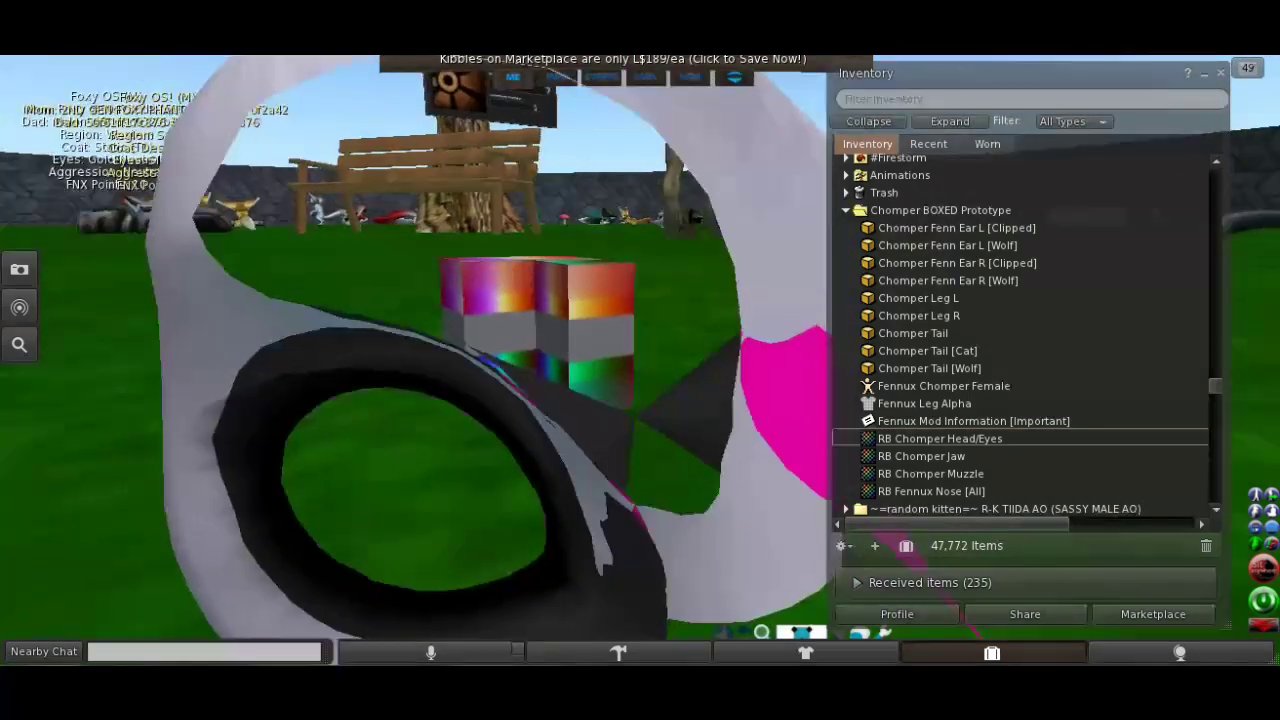
key("Escape")
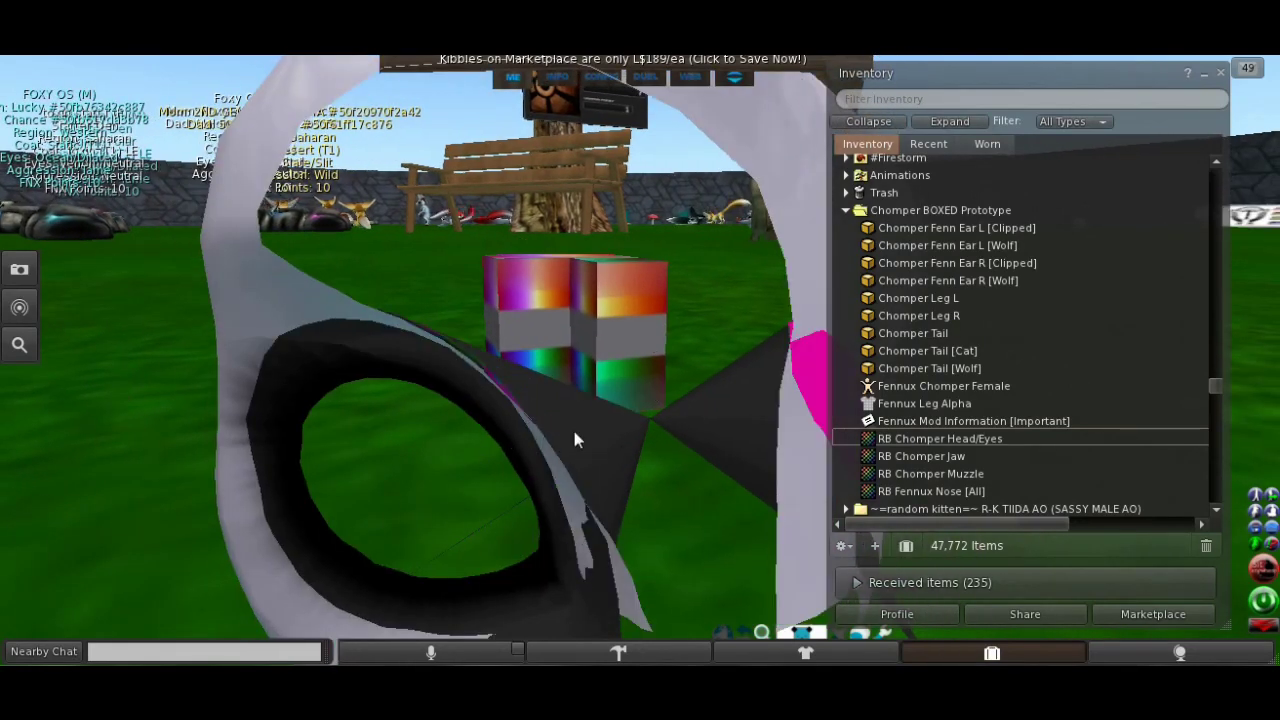
left_click_drag(575, 440, 440, 440, "alt")
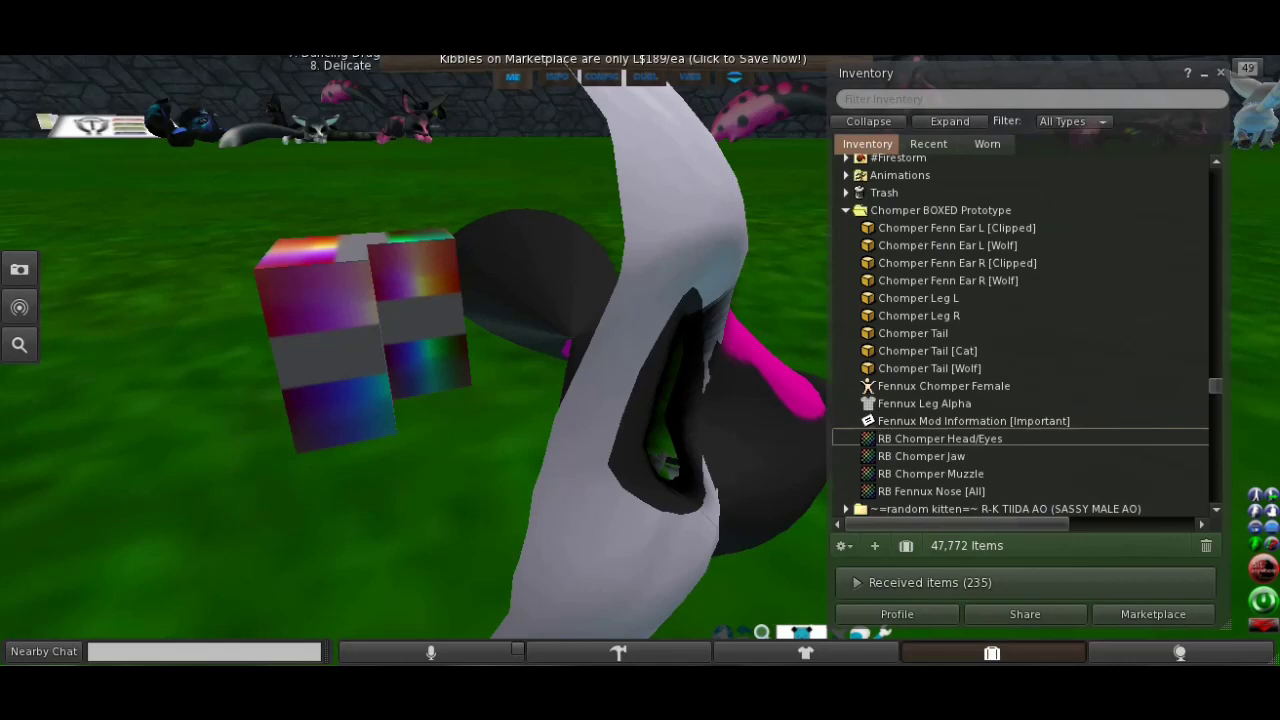
left_click(623, 425)
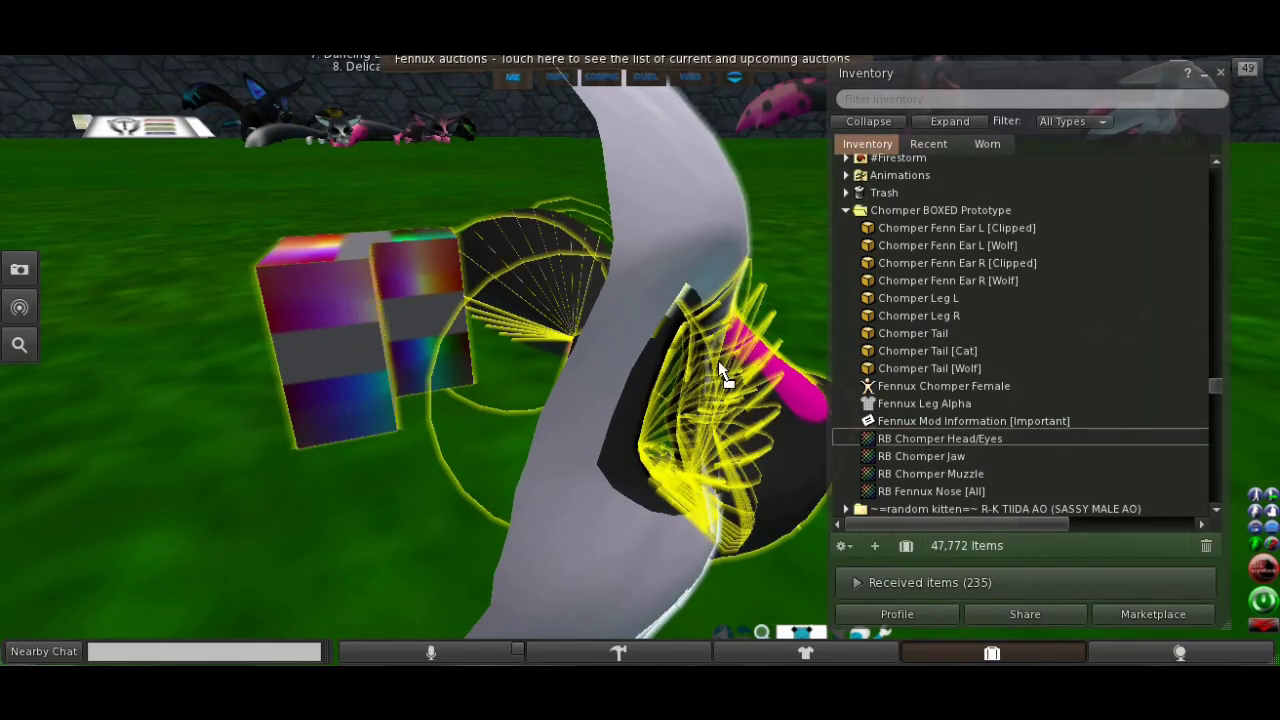
left_click(608, 465)
left_click_drag(608, 468, 740, 400, "alt")
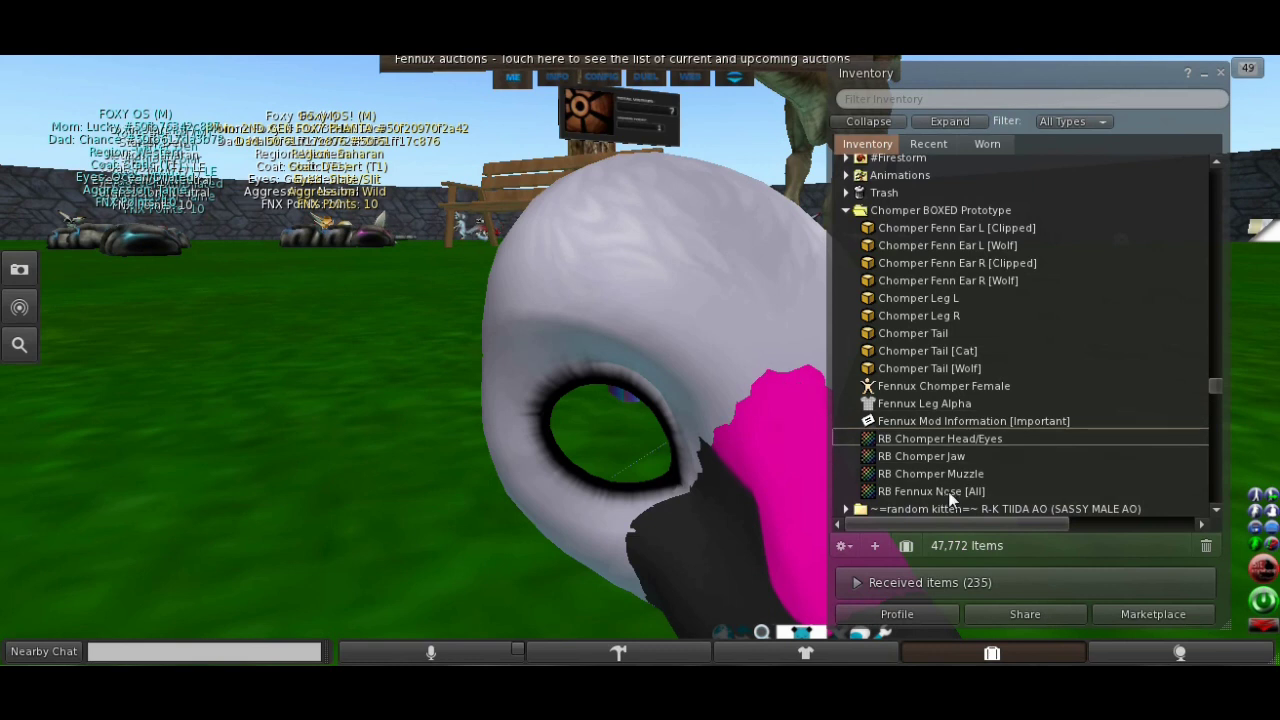
- Select RB Chomper Jaw, then RB Chomper Head/Eyes, and orbit to a side view of the head
left_click(922, 456)
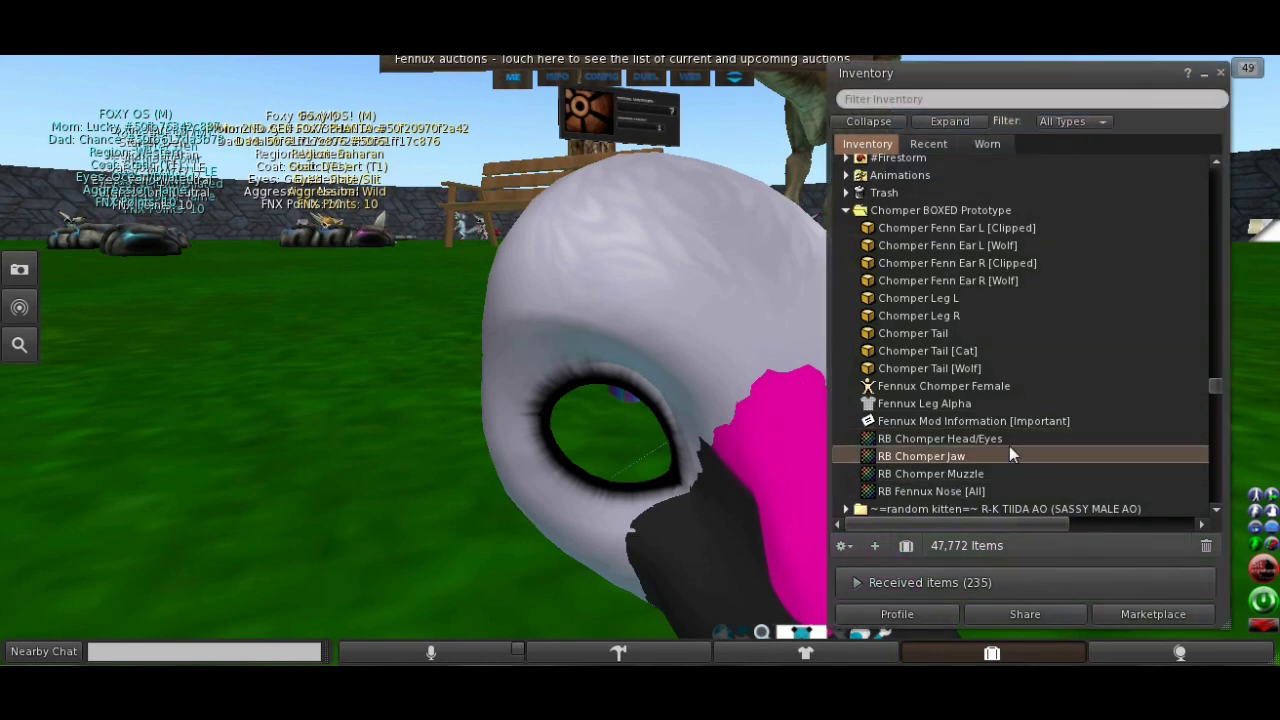
left_click(970, 438)
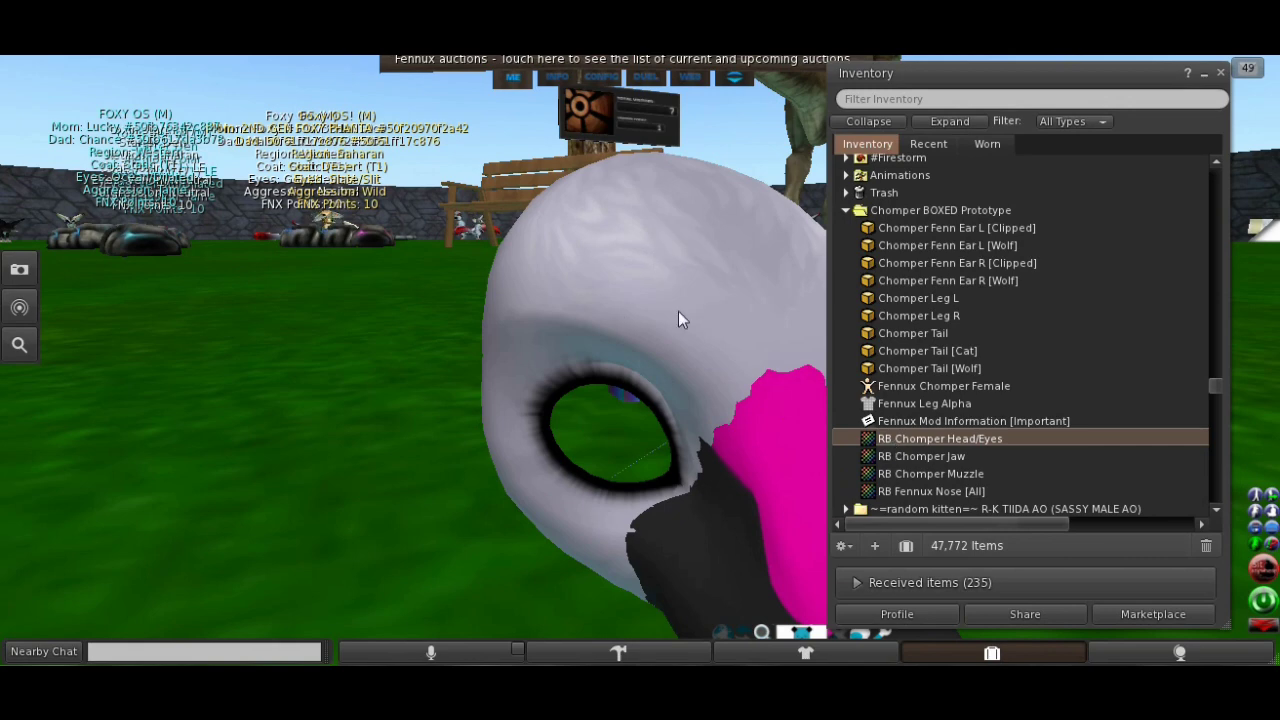
mouse_move(535, 301)
left_mouse_down("alt")
mouse_move(694, 380)
mouse_move(535, 301)
left_mouse_up("alt")
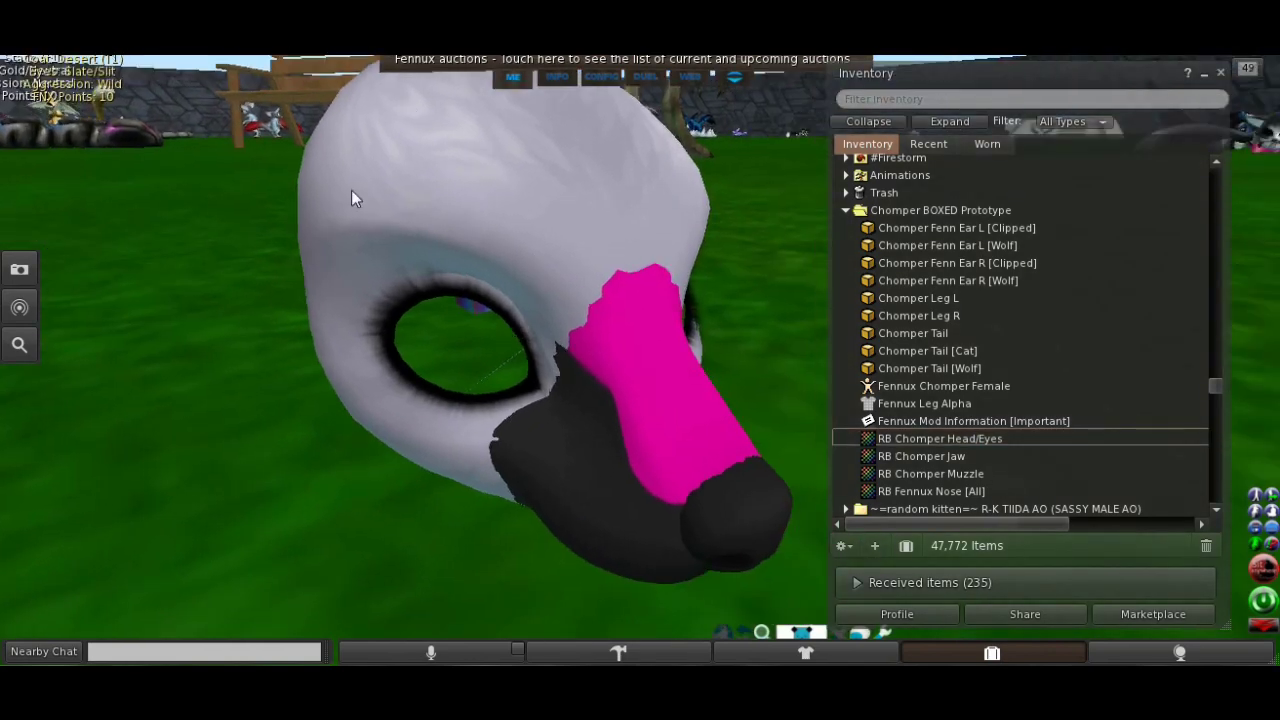
- Apply the RB Chomper Muzzle texture to the pink muzzle, then view the snout from the front
left_click_drag(673, 371, 682, 406, "alt")
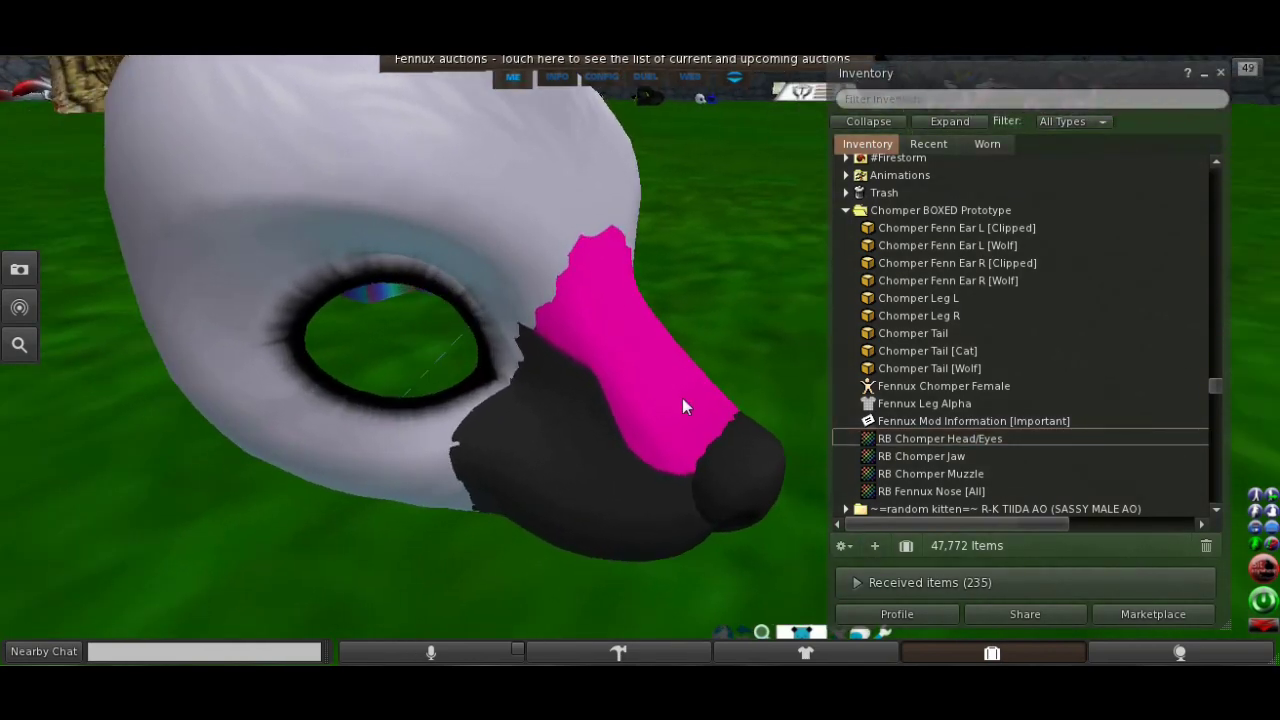
left_click(925, 474)
left_click(670, 400)
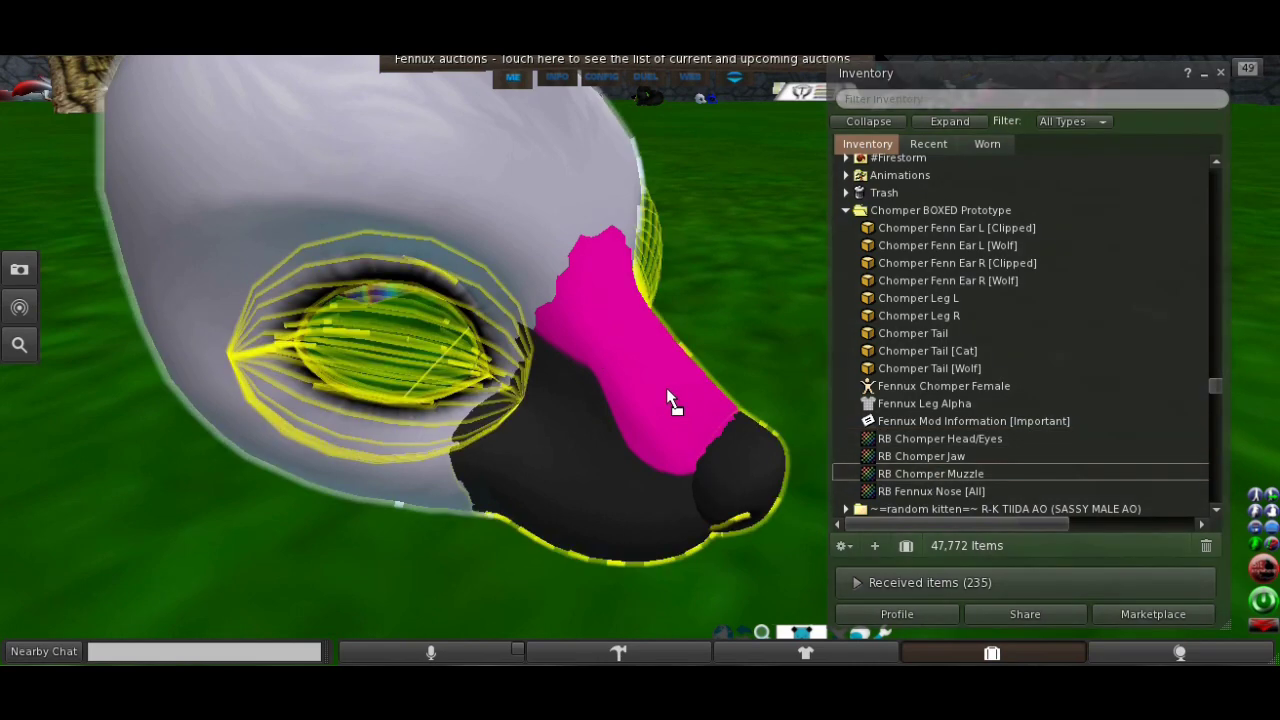
key("Escape")
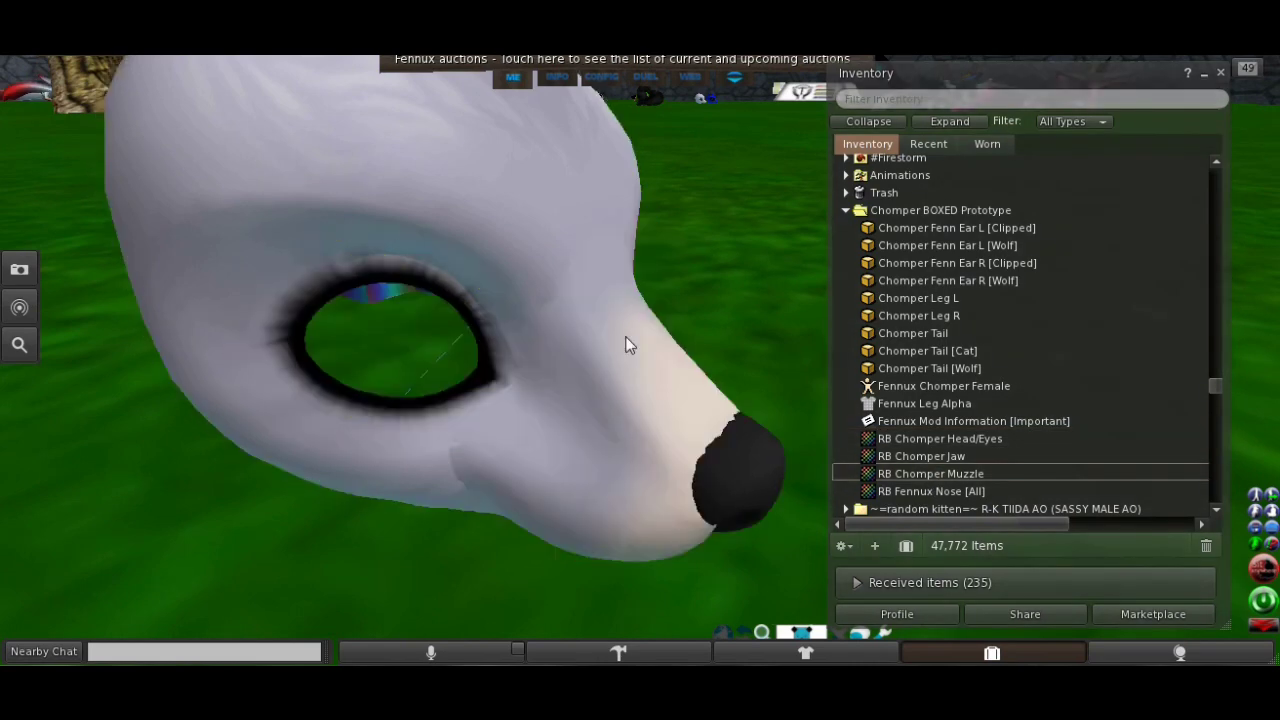
left_click_drag(672, 394, 600, 400, "alt")
left_click_drag(641, 345, 641, 339, "alt")
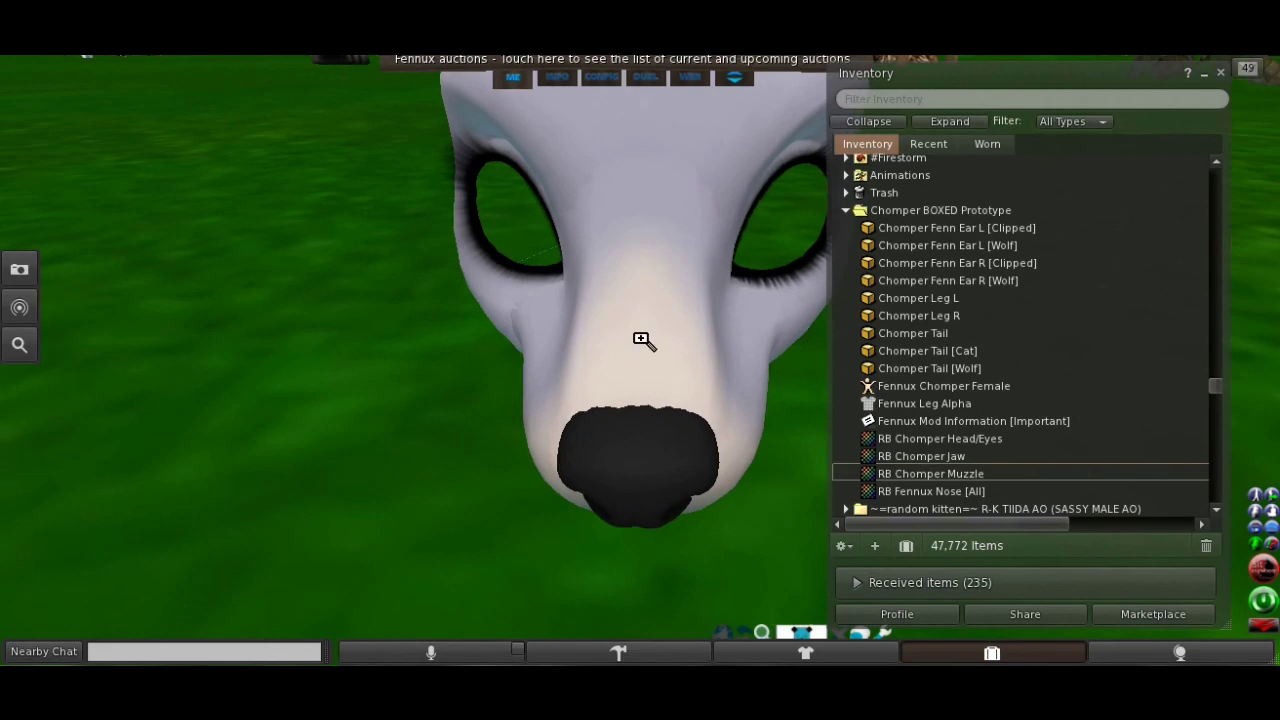
left_click_drag(648, 241, 664, 473, "alt")
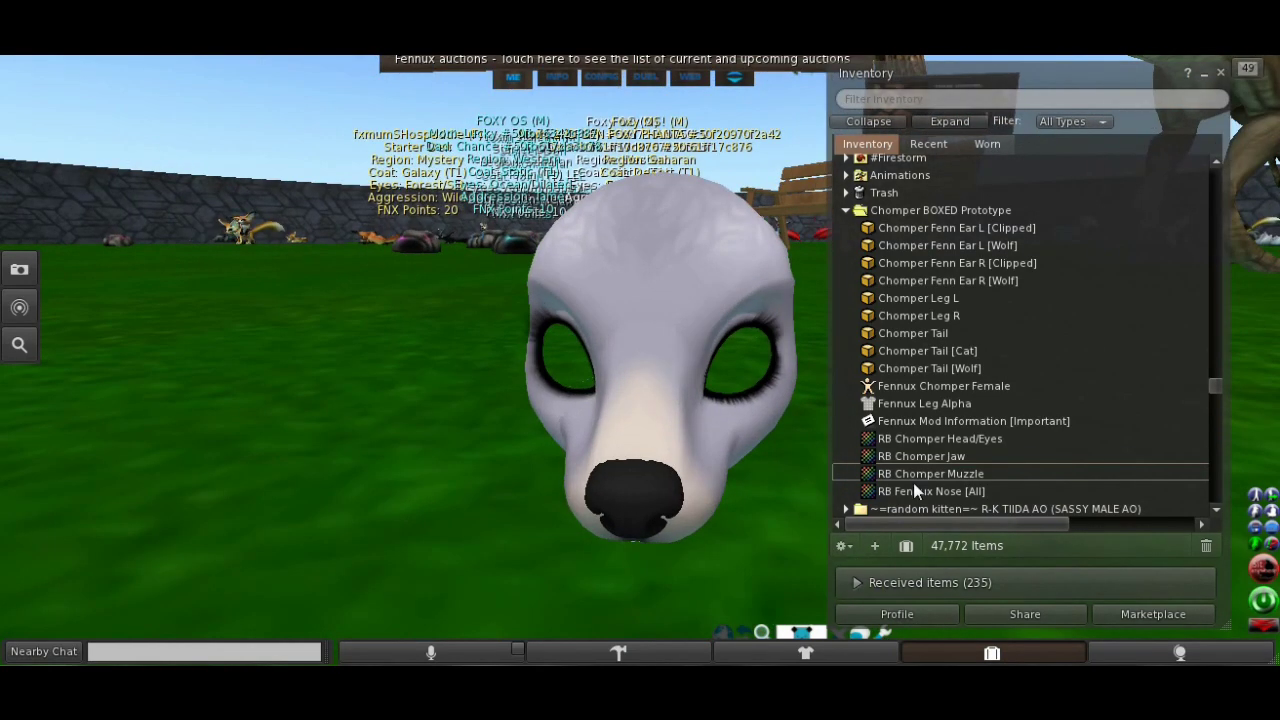
- Texture the nose with RB Fennux Nose and tint it white (255/255/255)
left_click_drag(913, 490, 664, 541)
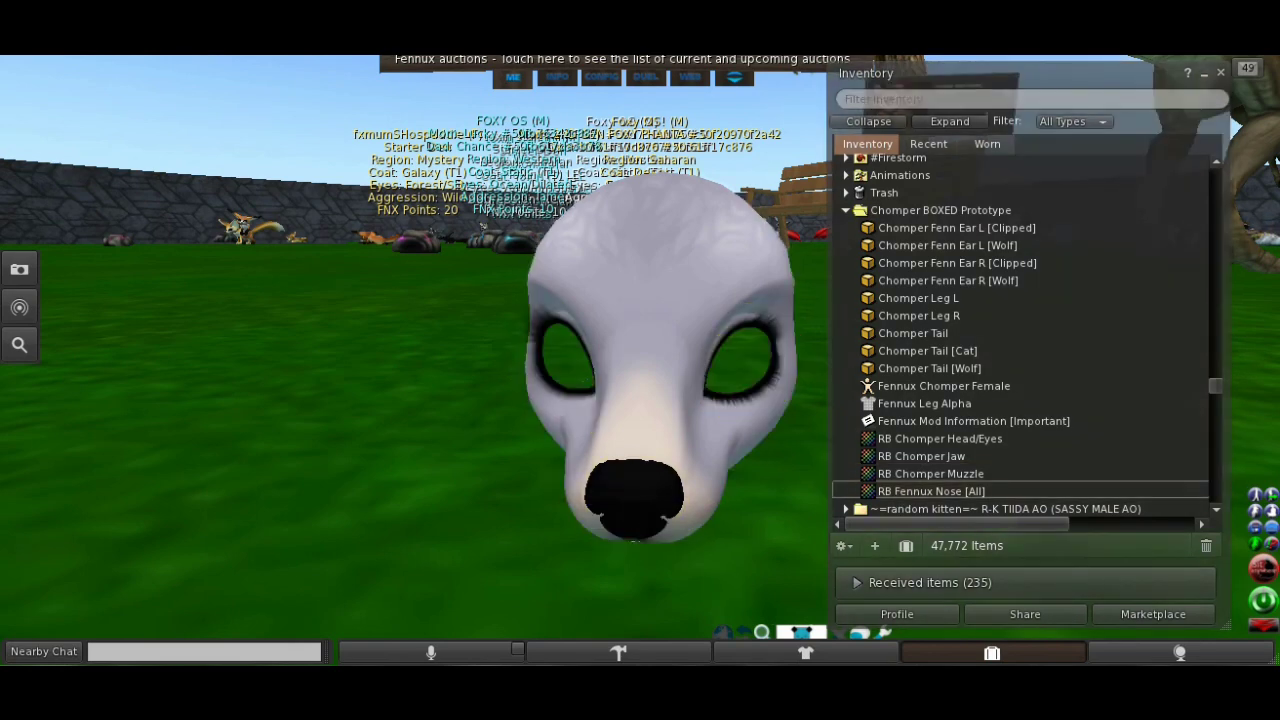
scroll(633, 480, "up", 3)
right_click(622, 347)
left_click(655, 385)
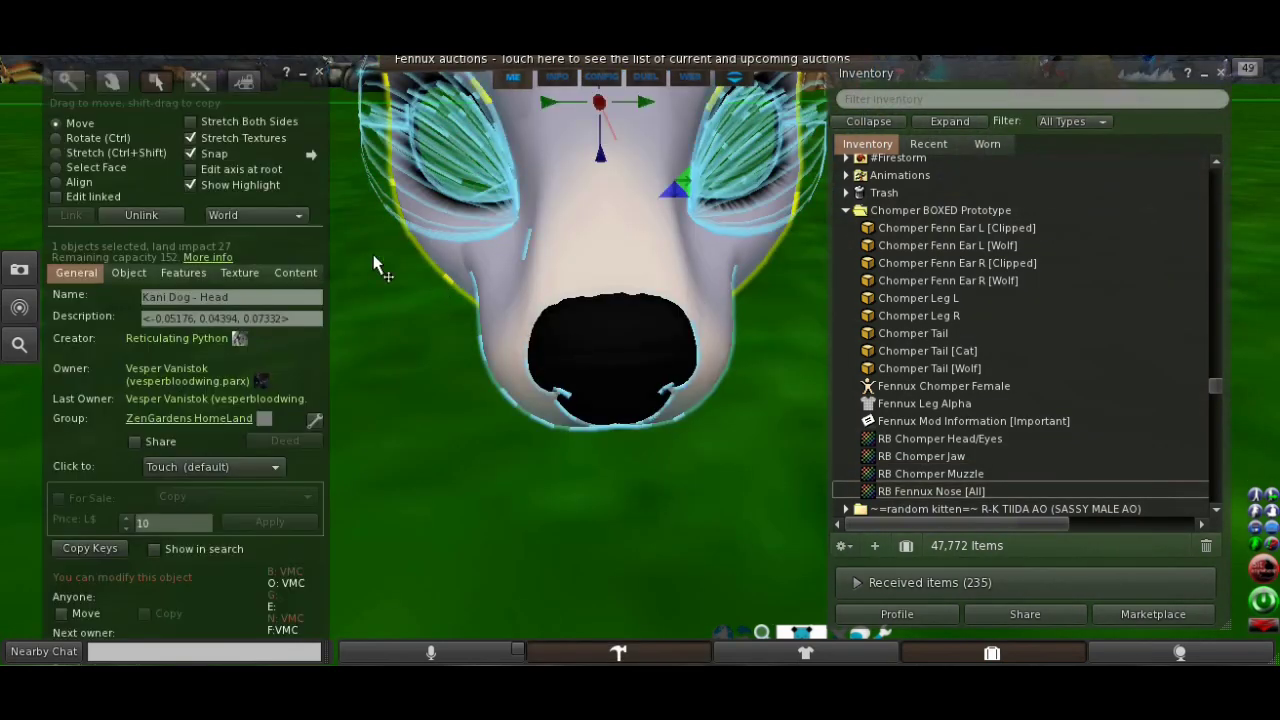
left_click(240, 272)
left_click(162, 320)
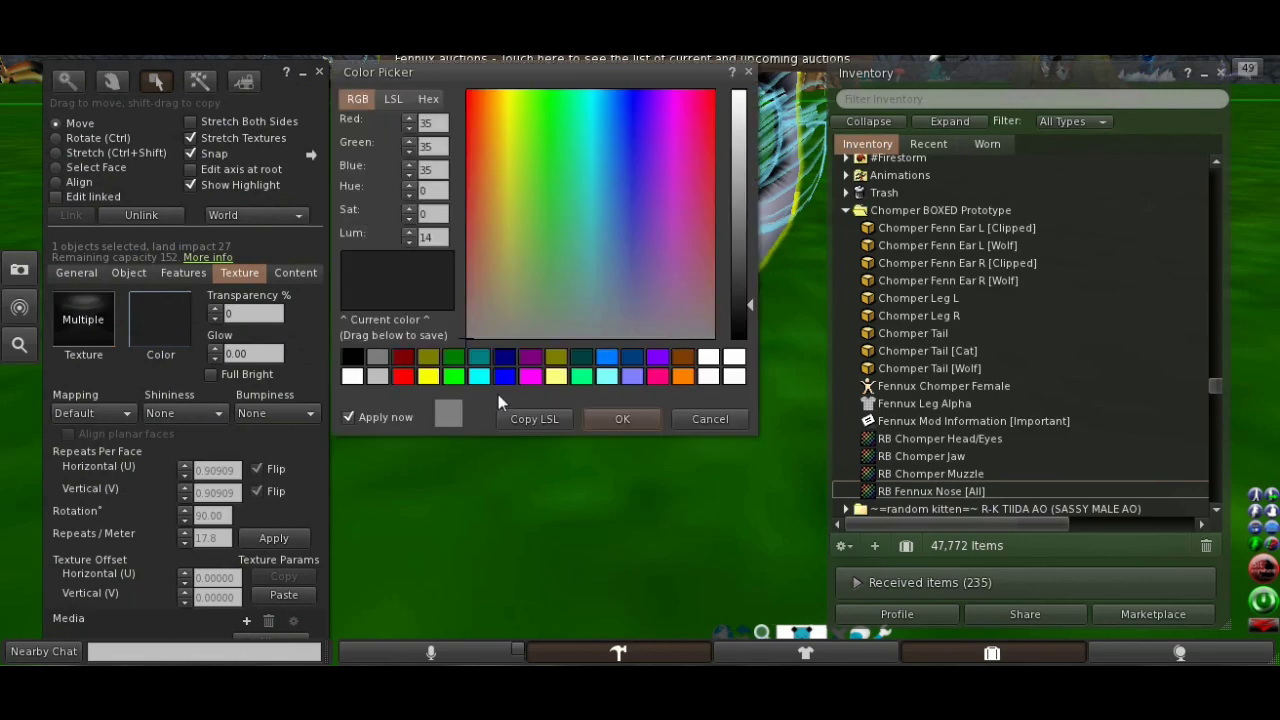
left_click(612, 418)
left_click(319, 72)
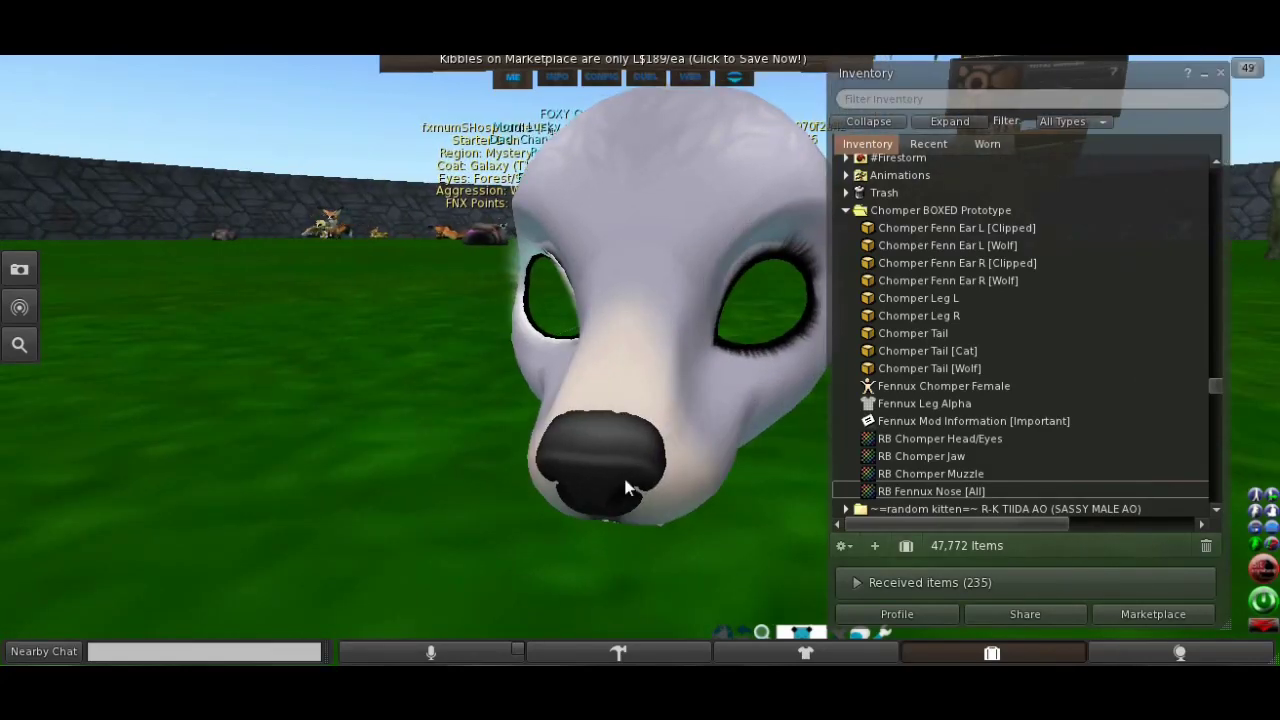
left_click_drag(718, 335, 640, 337, "alt")
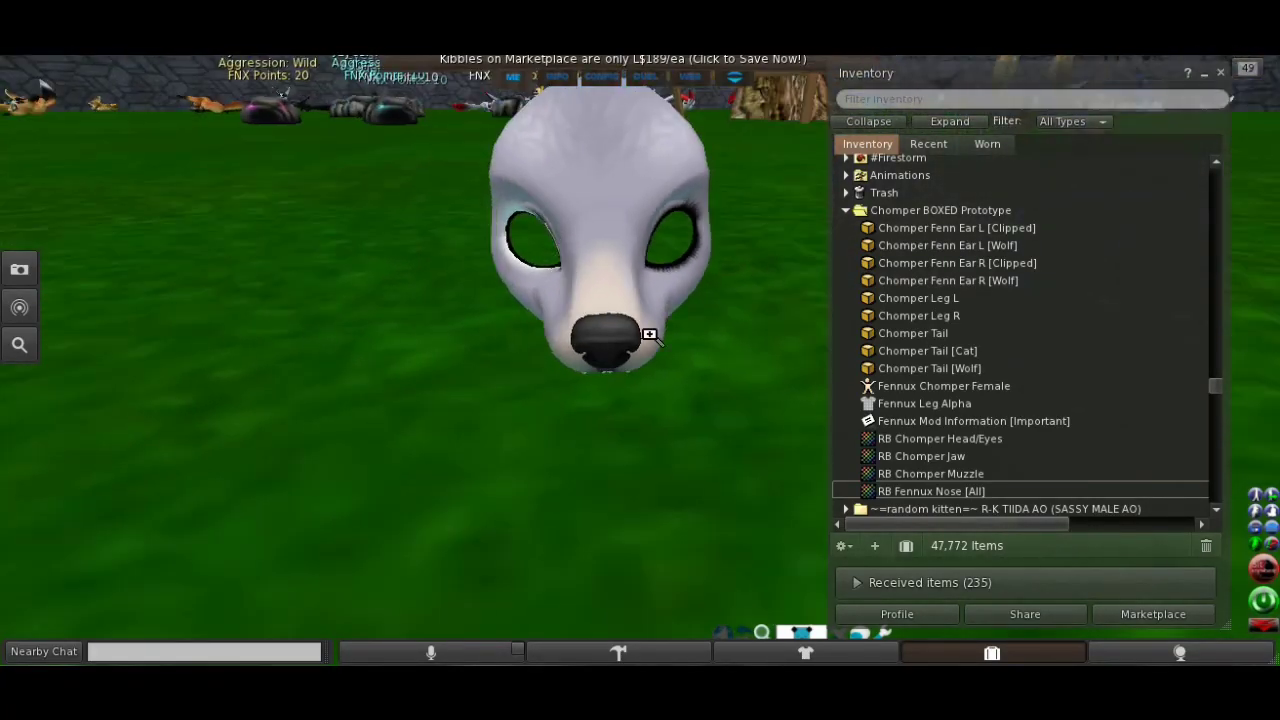
left_click(915, 100)
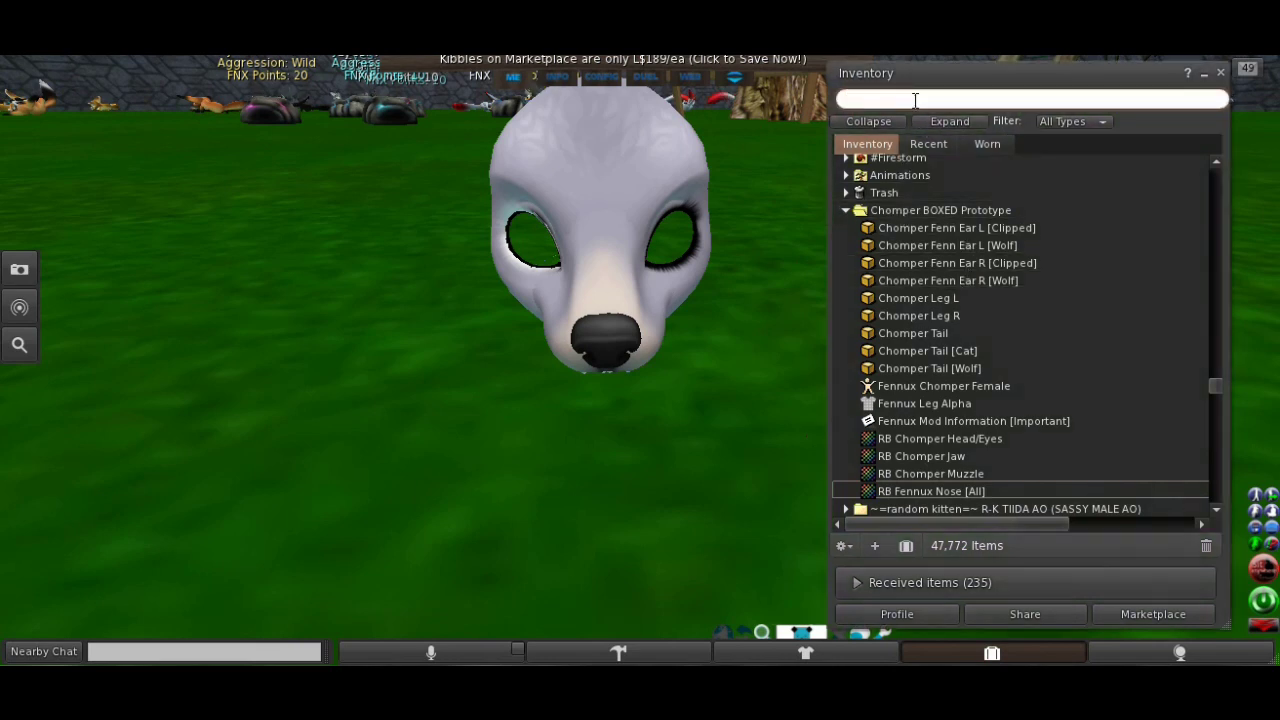
- Filter the inventory for 'flap' and rez Kani Dog - Flappy Jaw on the grass by the head
type("flappy")
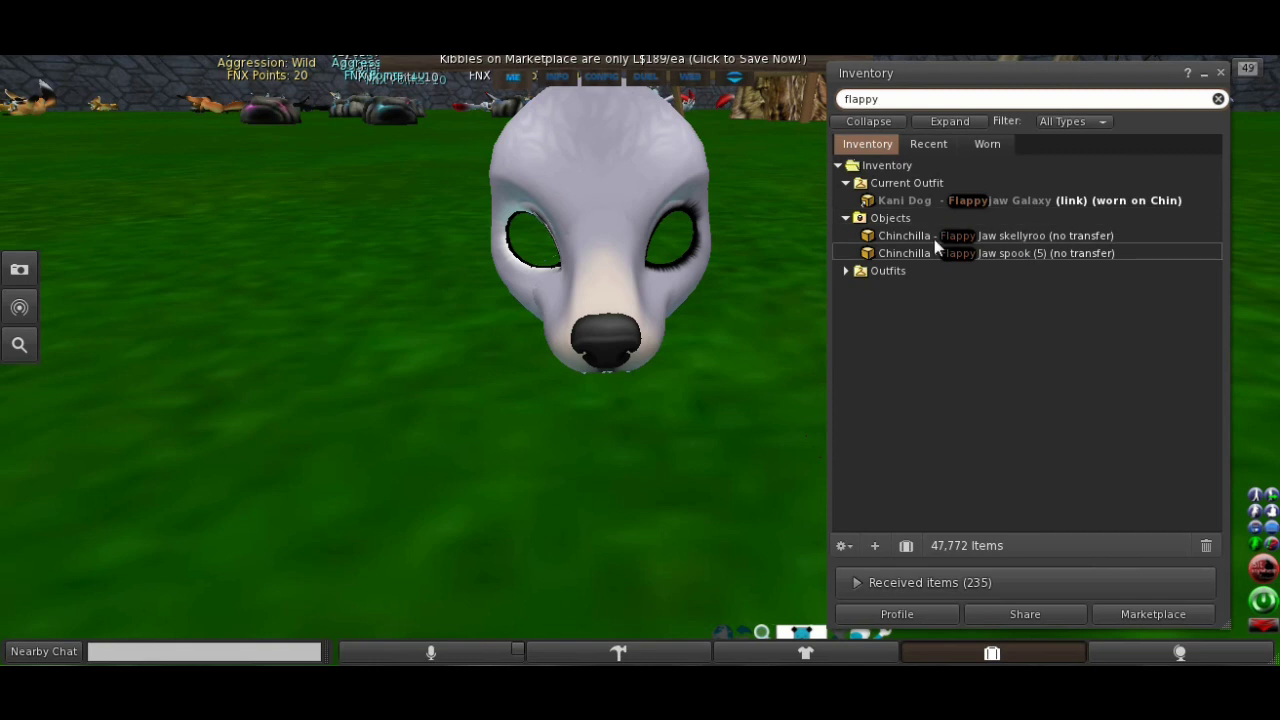
left_click(846, 323)
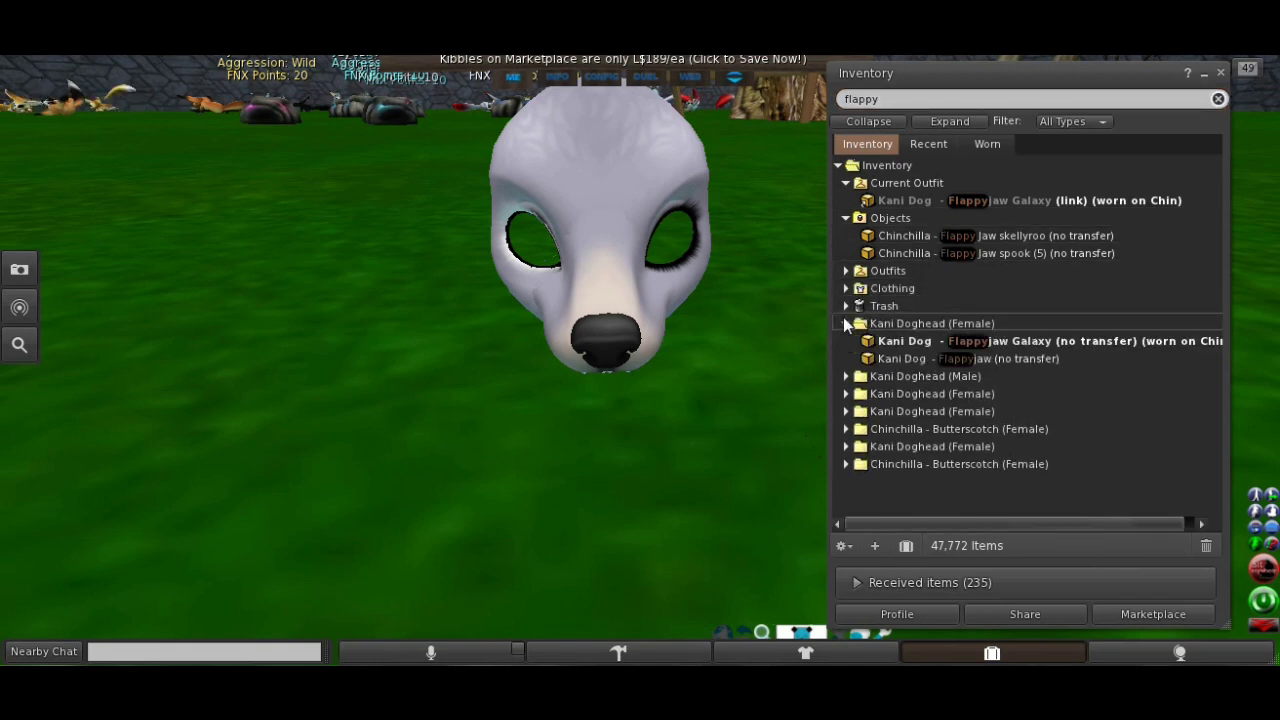
left_click(884, 339)
left_click_drag(883, 340, 548, 413)
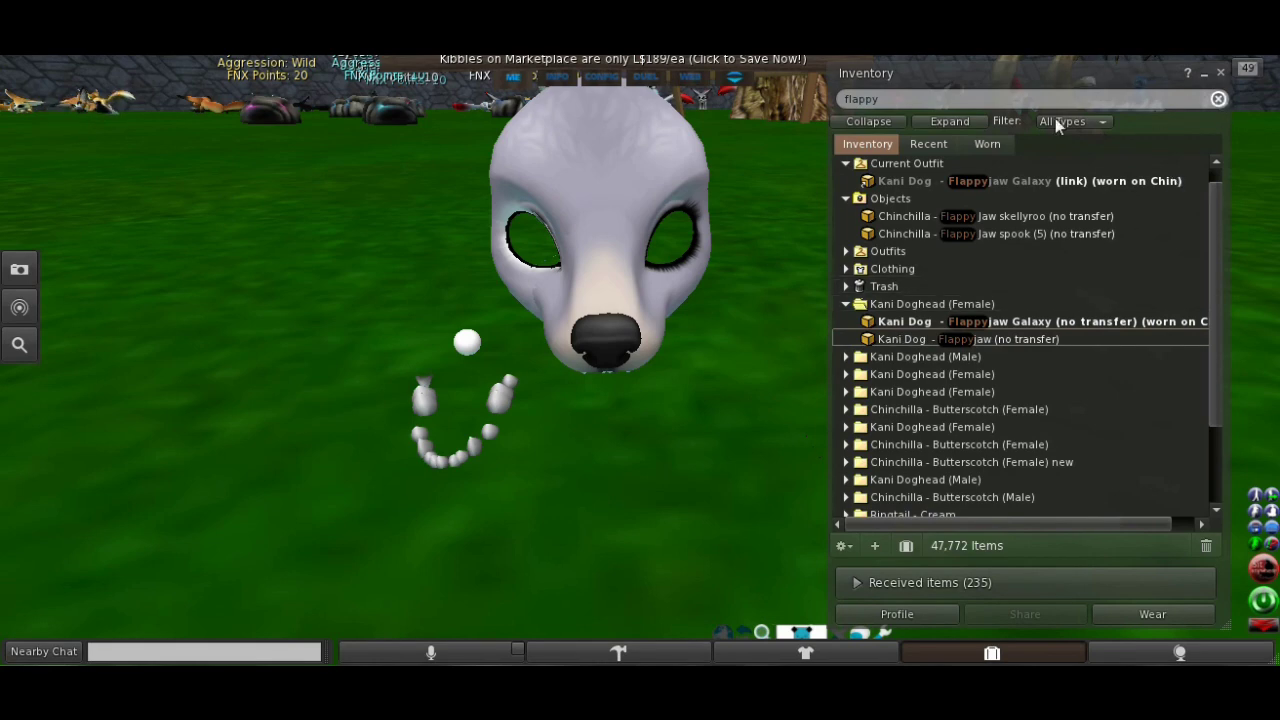
- Expand the Chomper BOXED Prototype folder in recent items and start editing the placed jaw
left_click(928, 144)
left_click(847, 184)
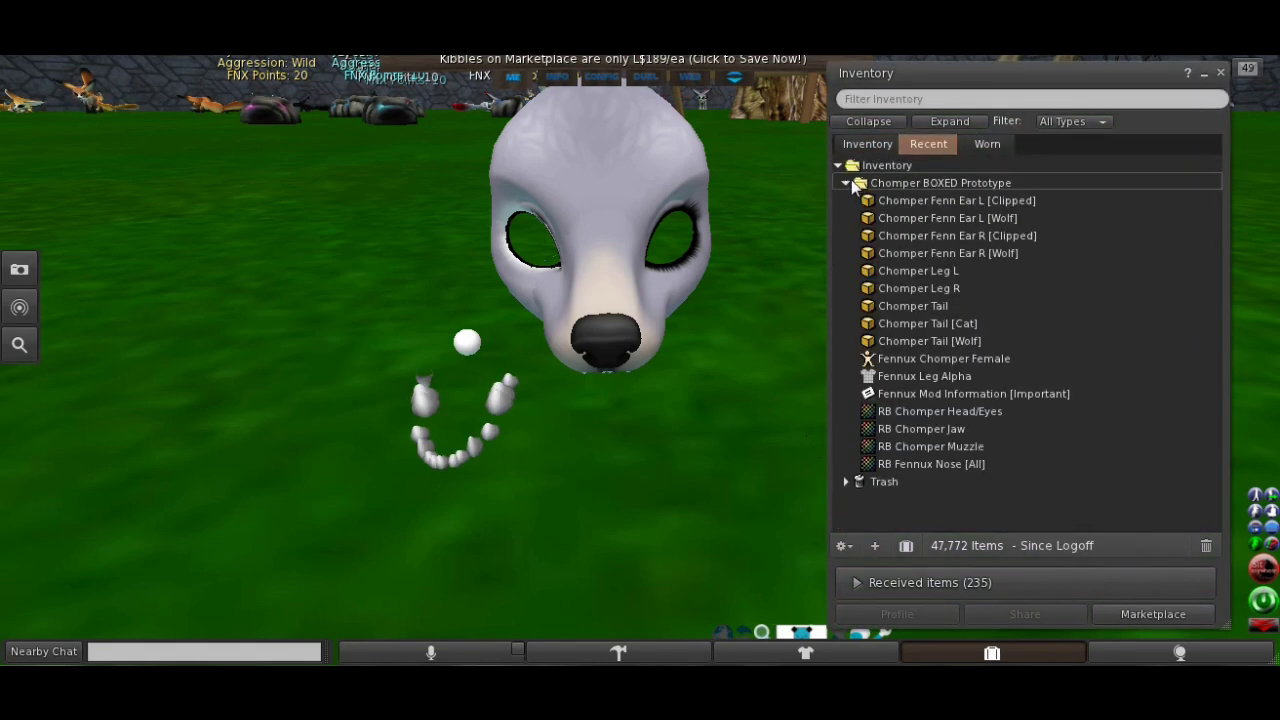
right_click(500, 395)
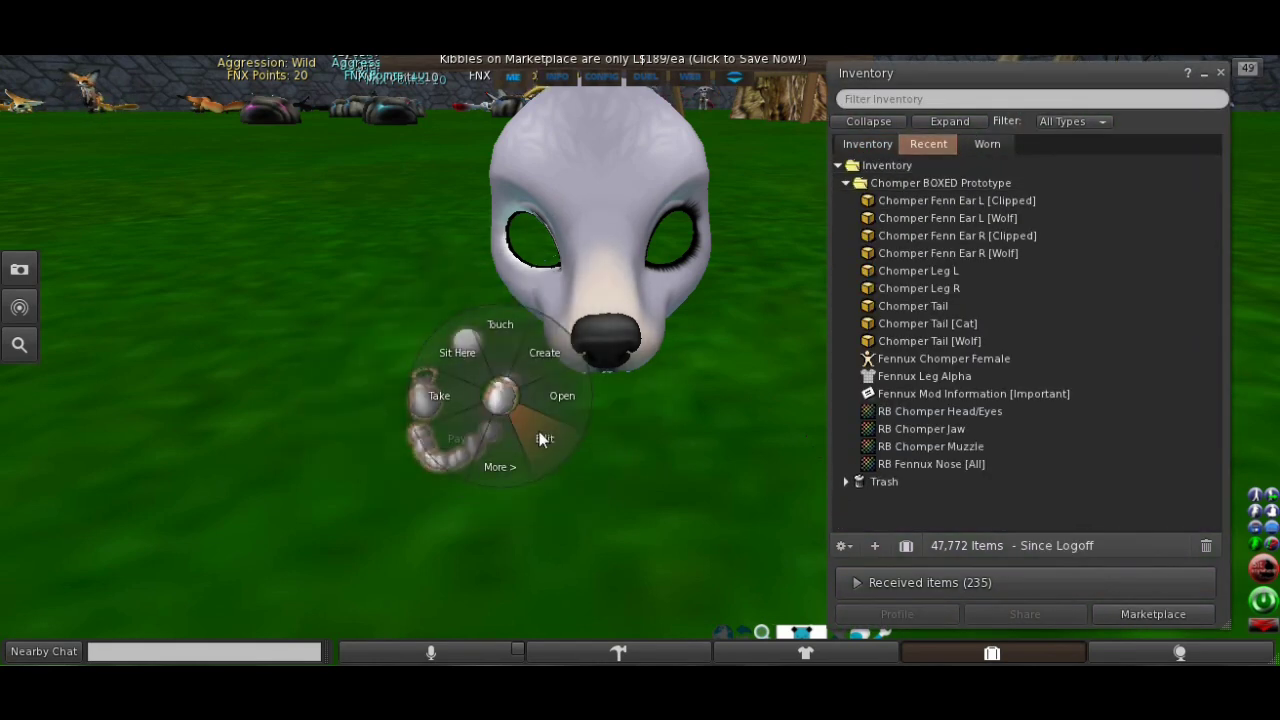
left_click(540, 440)
left_click_drag(443, 312, 530, 312, "alt")
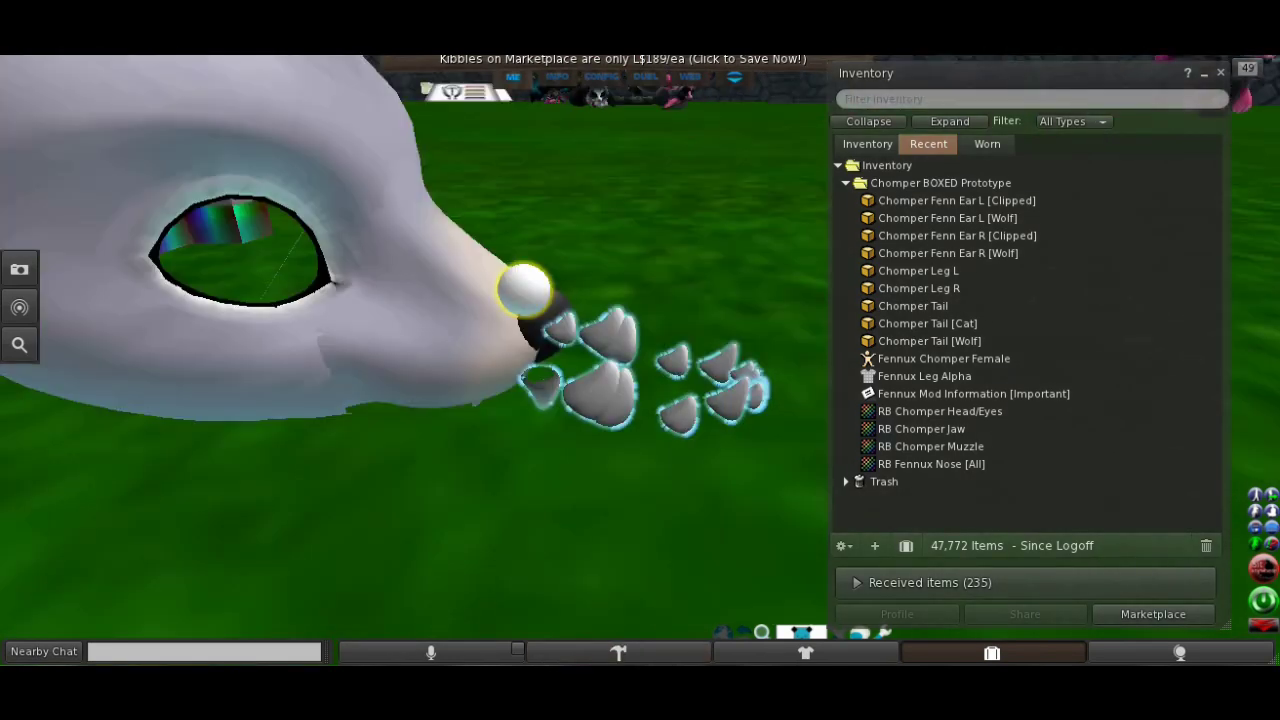
- Apply the RB Chomper Jaw texture to the Flappyjaw
key("Escape")
left_click_drag(600, 330, 490, 330, "alt")
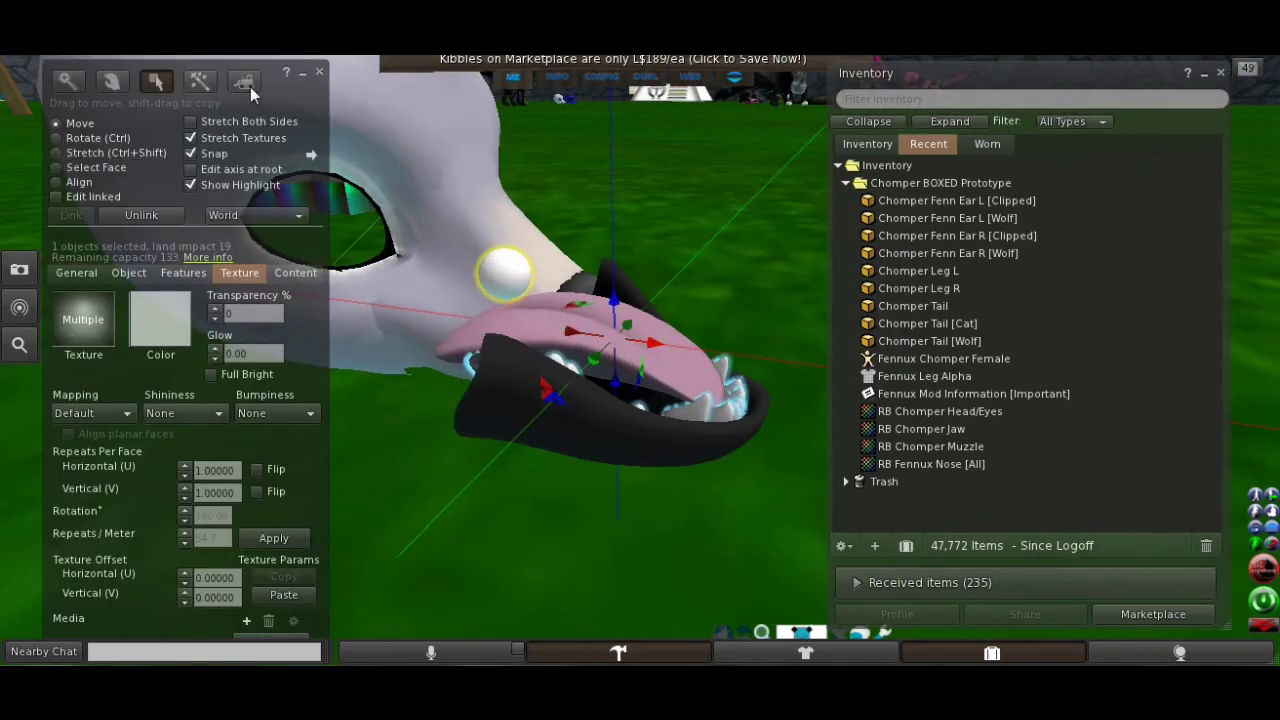
left_click(323, 72)
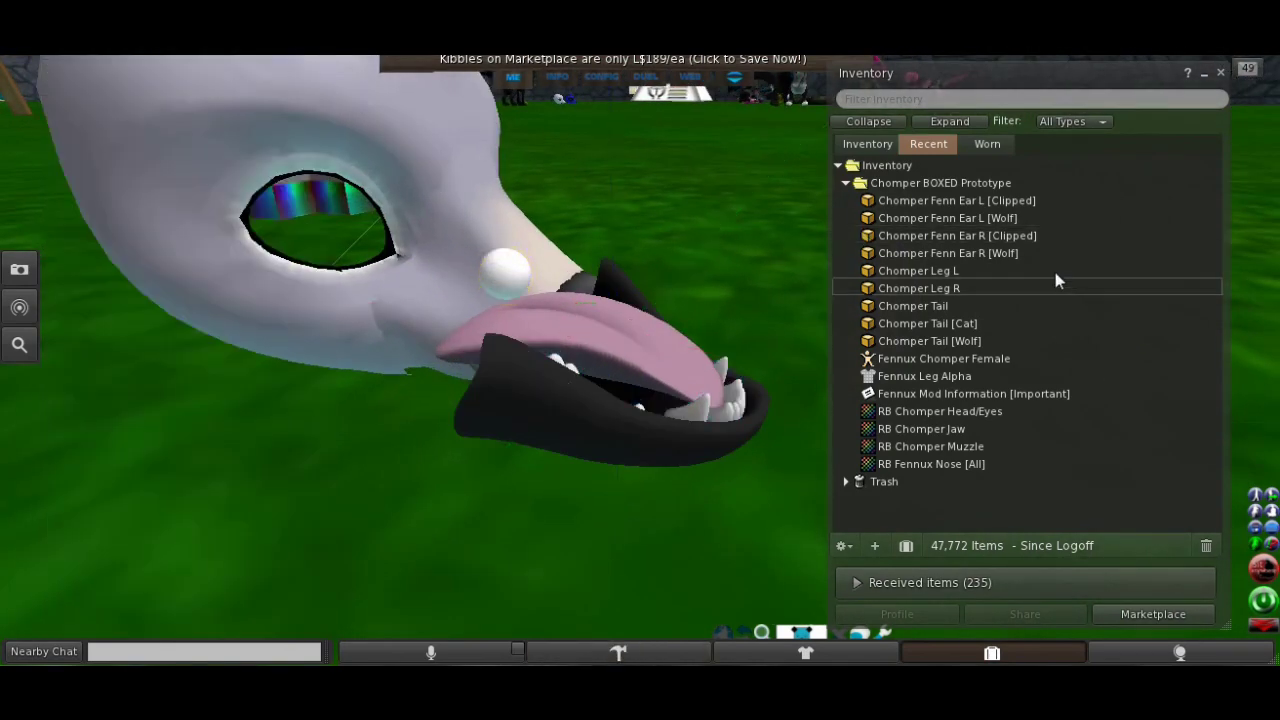
left_click(951, 428)
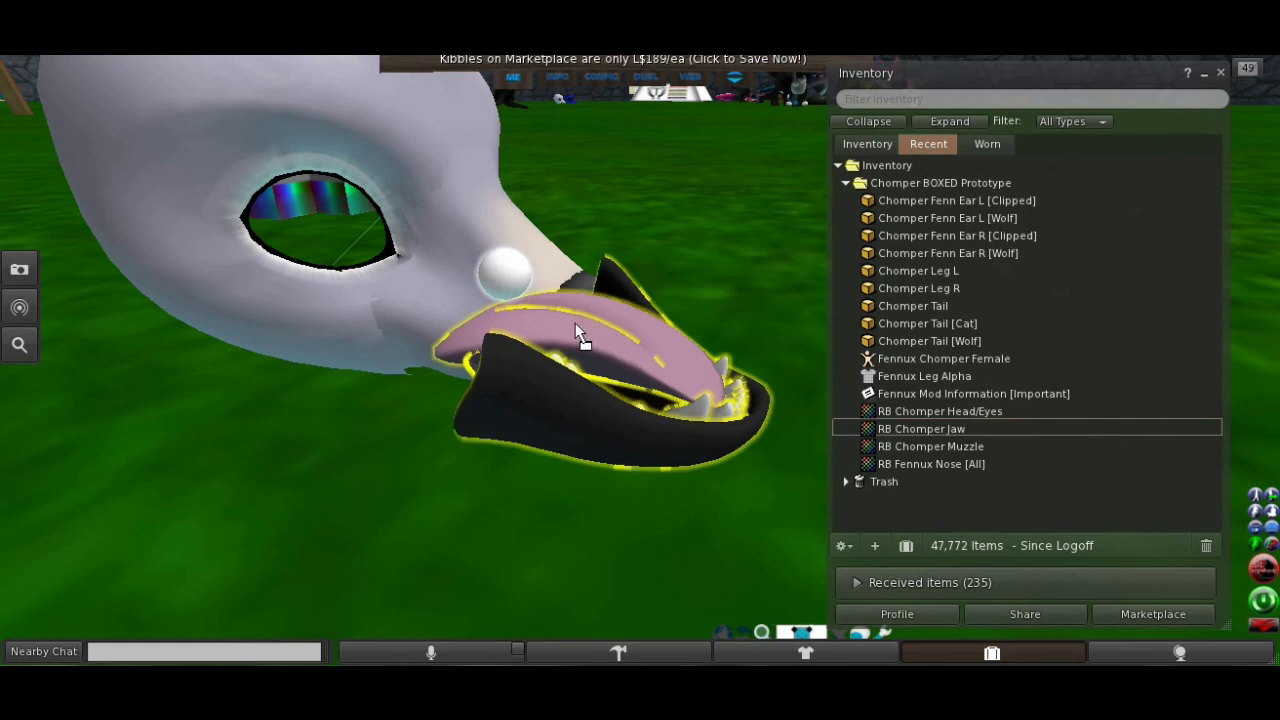
- Tint the jaw's texture white and pull the view back to frame head and jaw
right_click(540, 415)
left_click(573, 442)
left_click(172, 343)
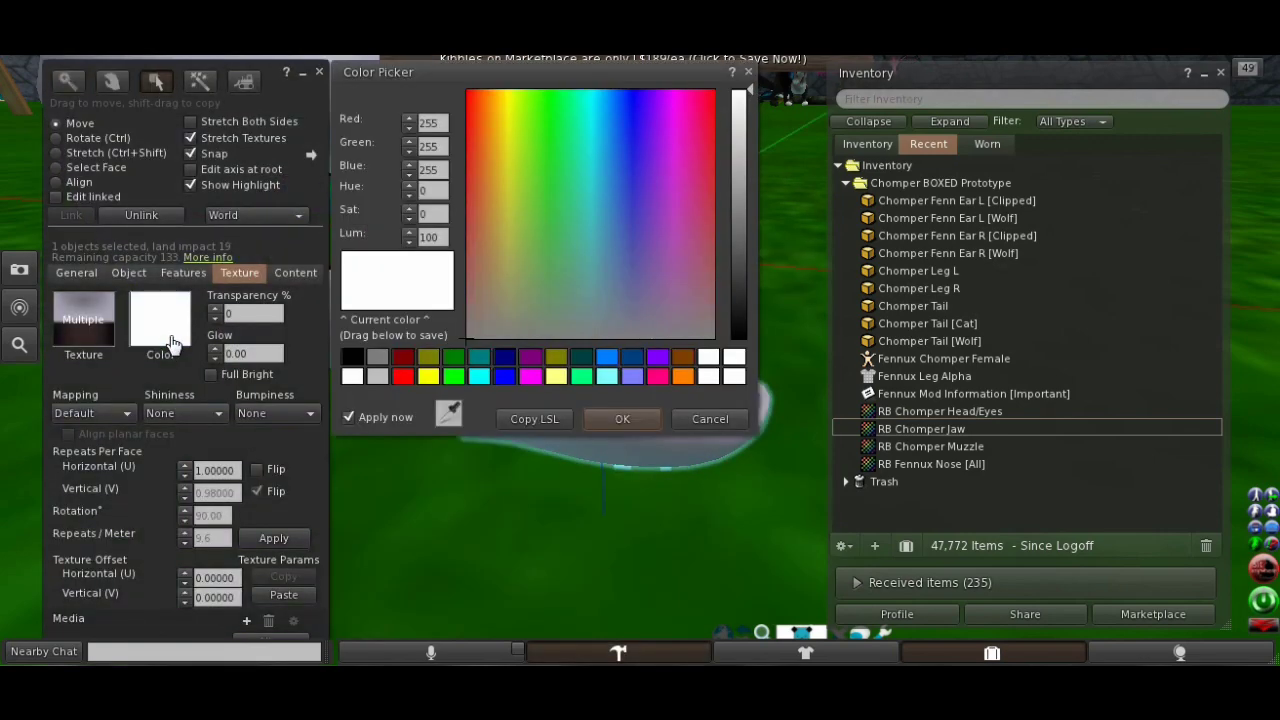
left_click(623, 418)
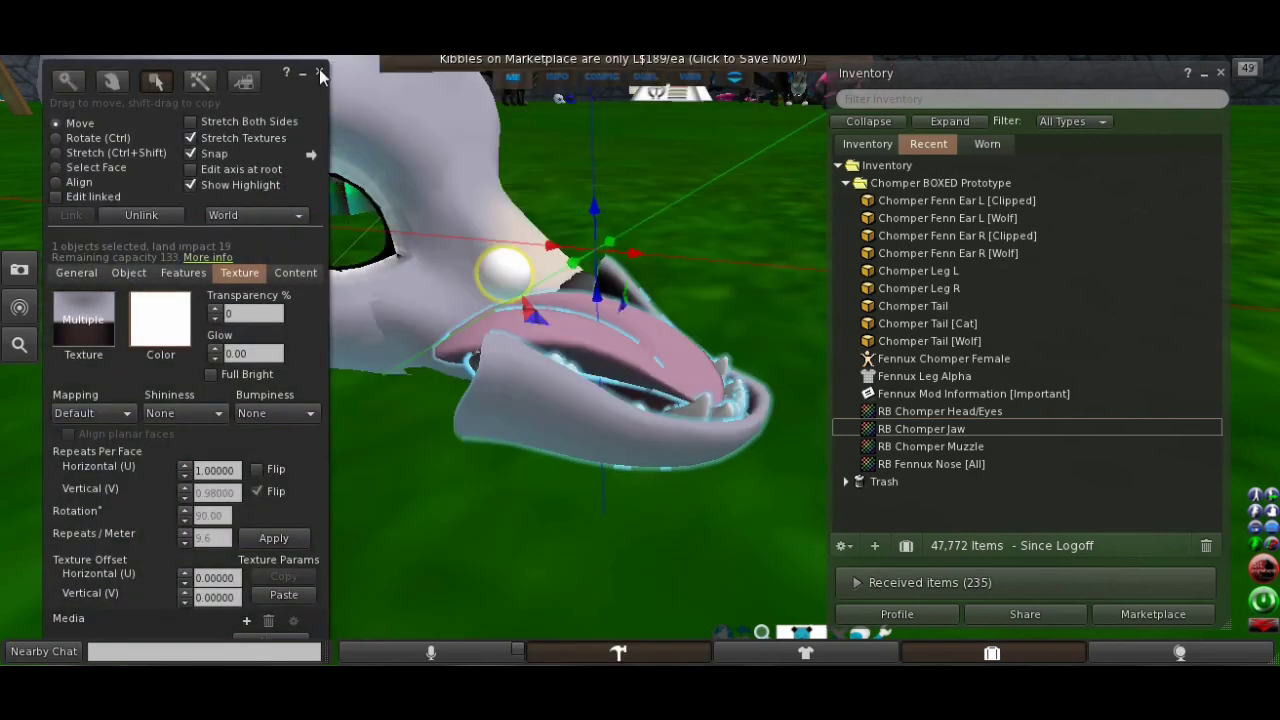
left_click(319, 72)
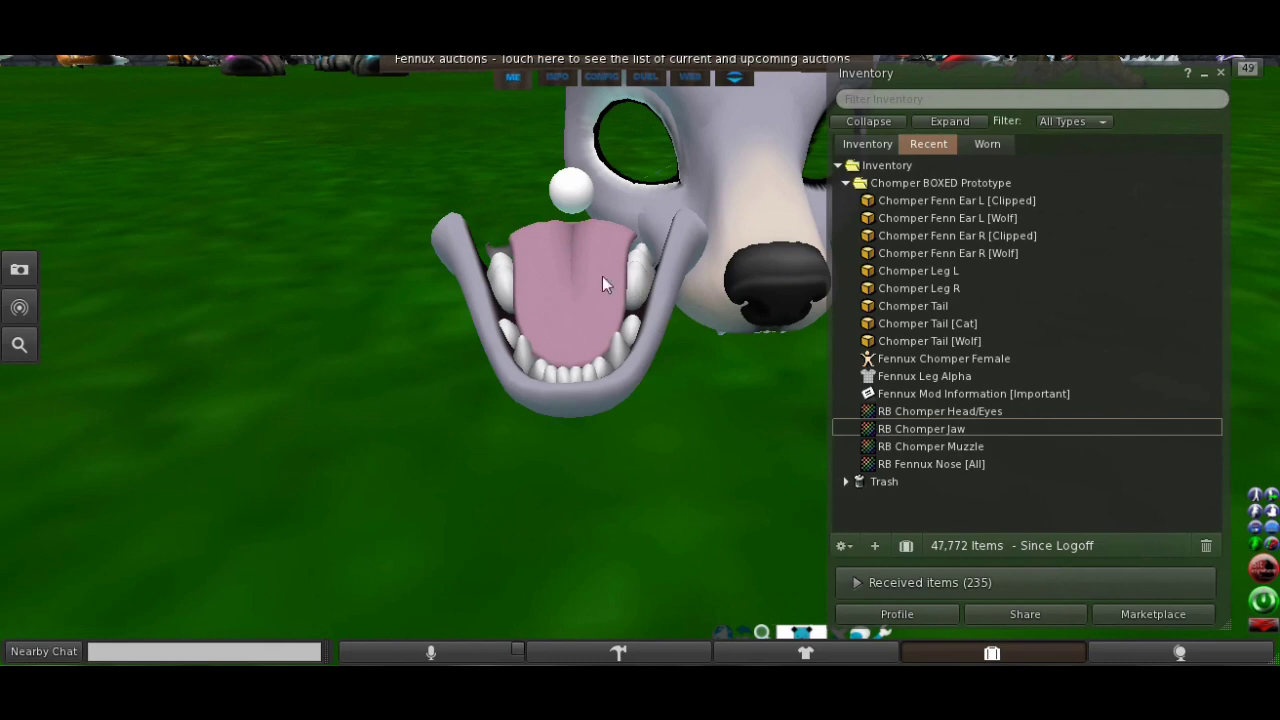
left_click(641, 340, "alt")
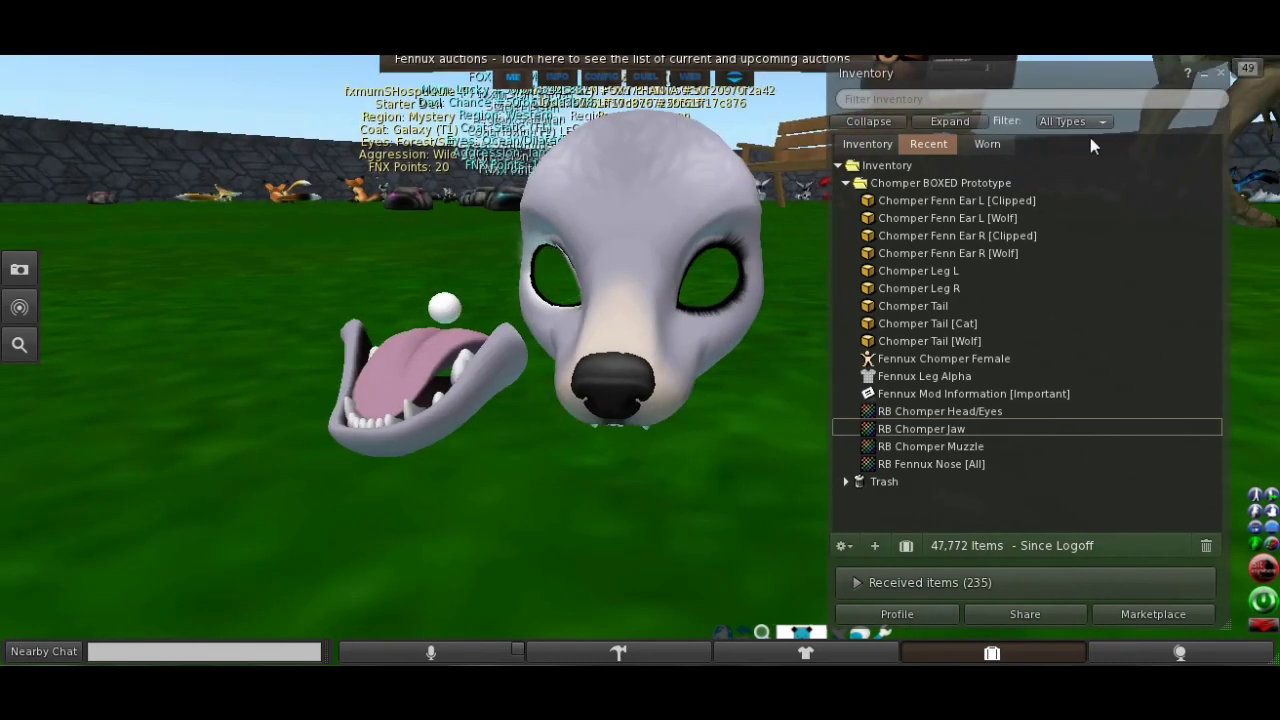
key("ctrl+i")
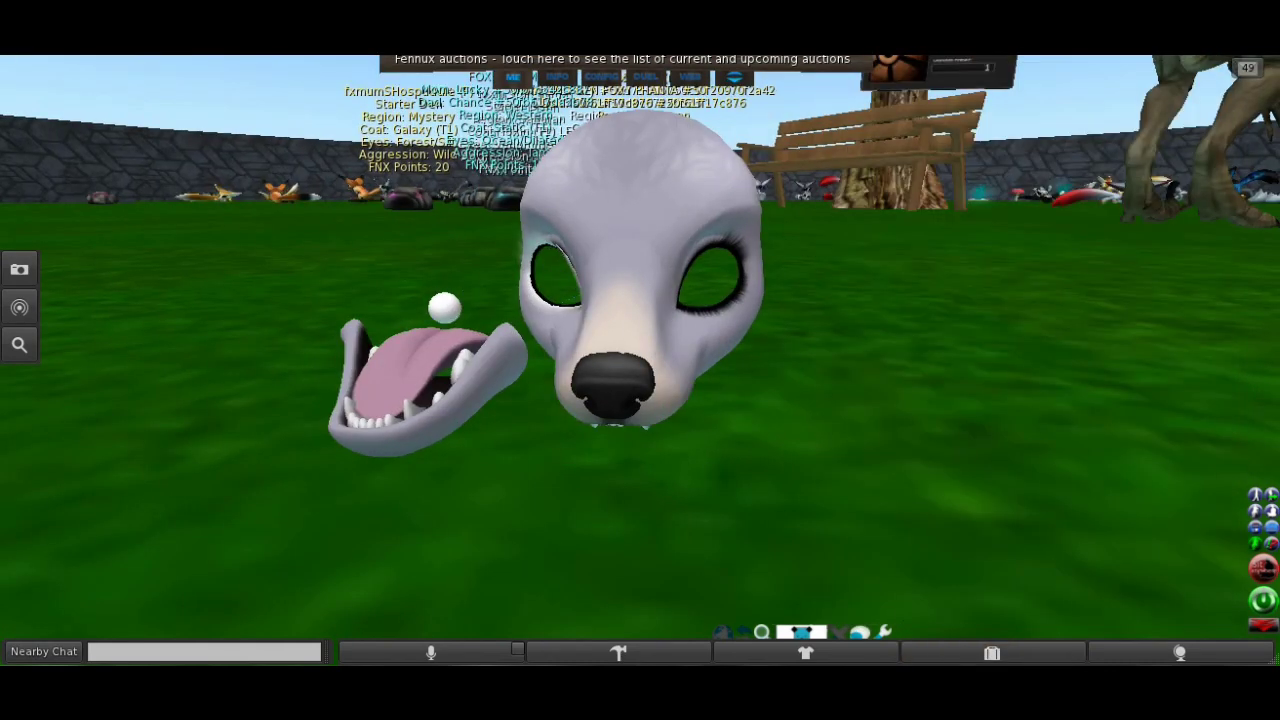
key("Escape")
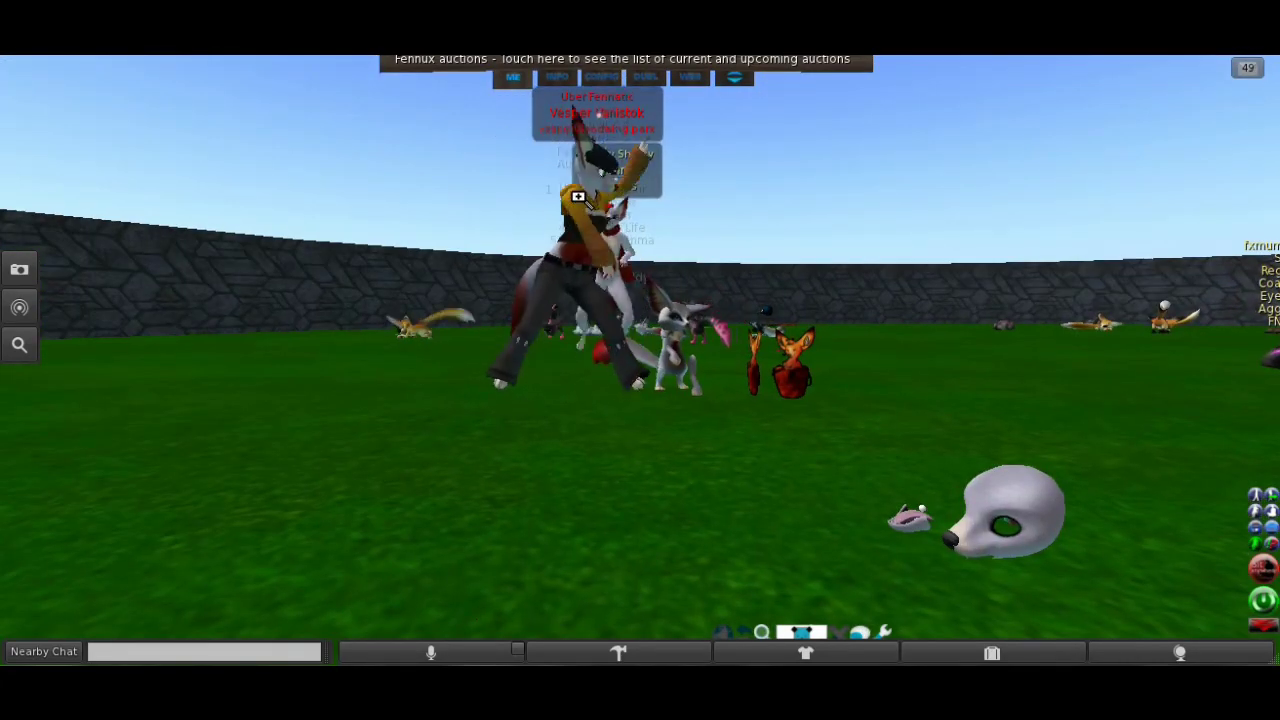
scroll(580, 197, "up", 5)
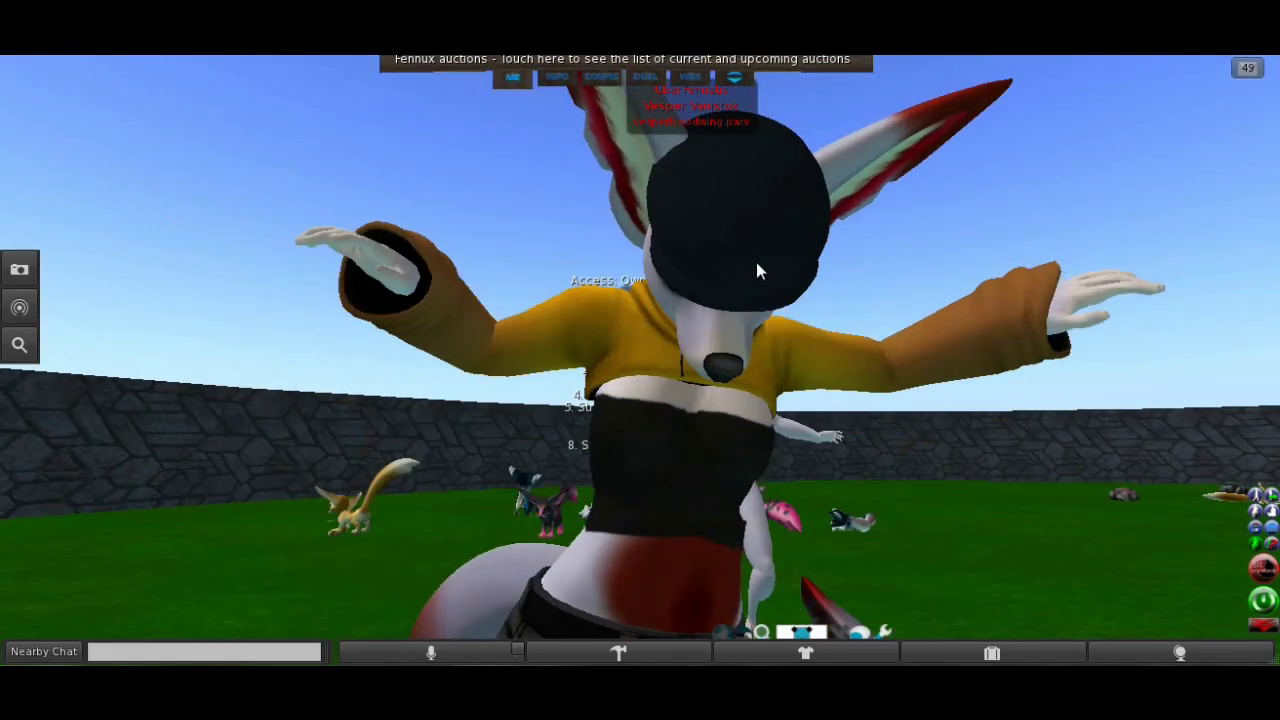
scroll(723, 355, "down", 4)
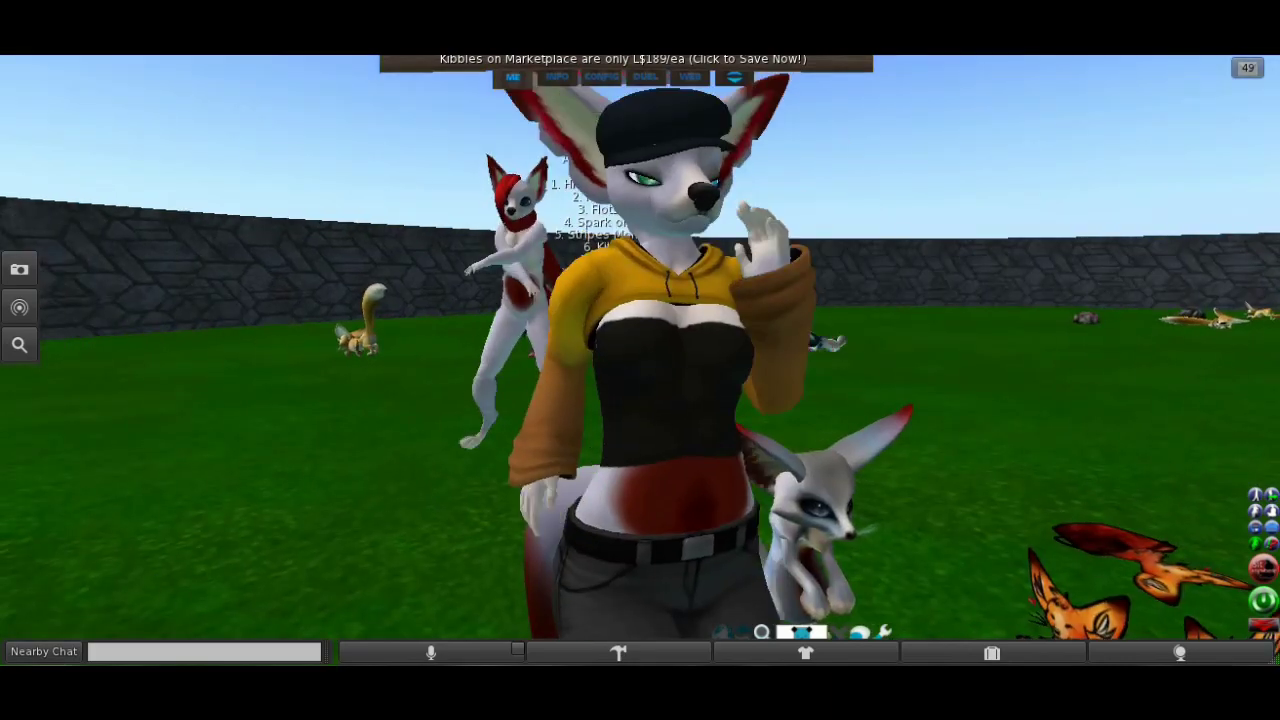
scroll(640, 360, "down", 2)
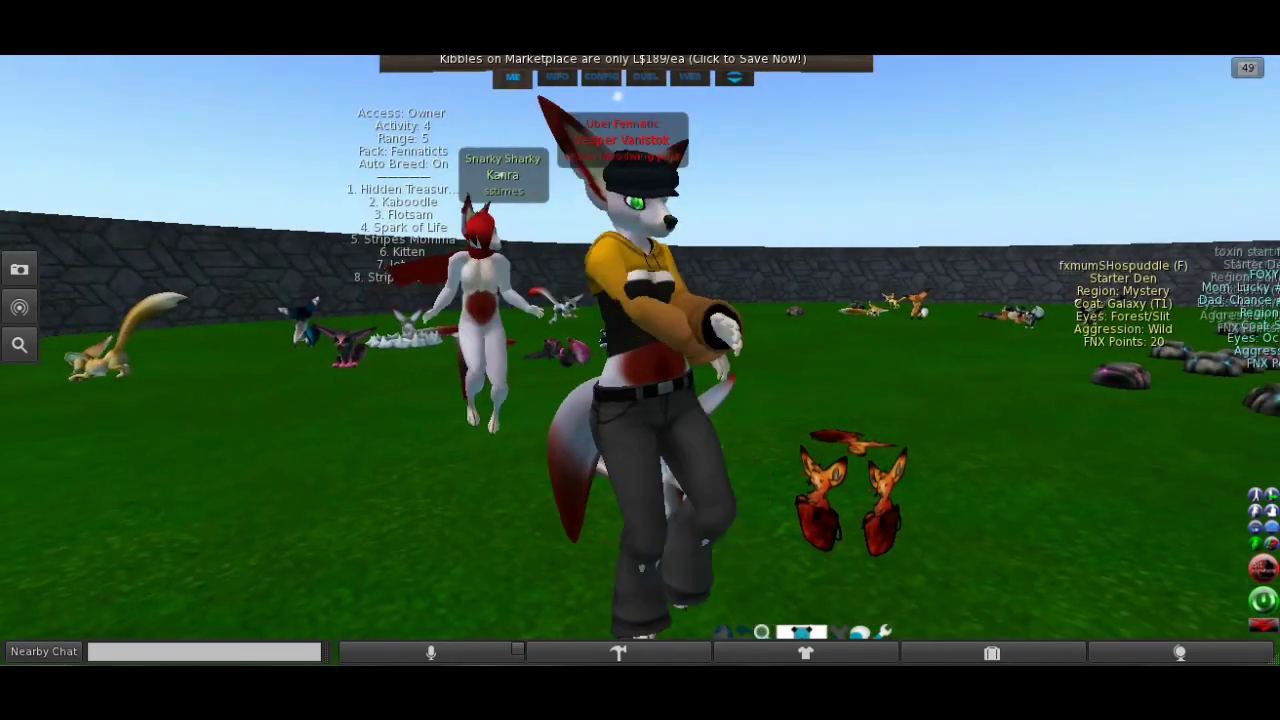
key("ctrl+alt+Right")
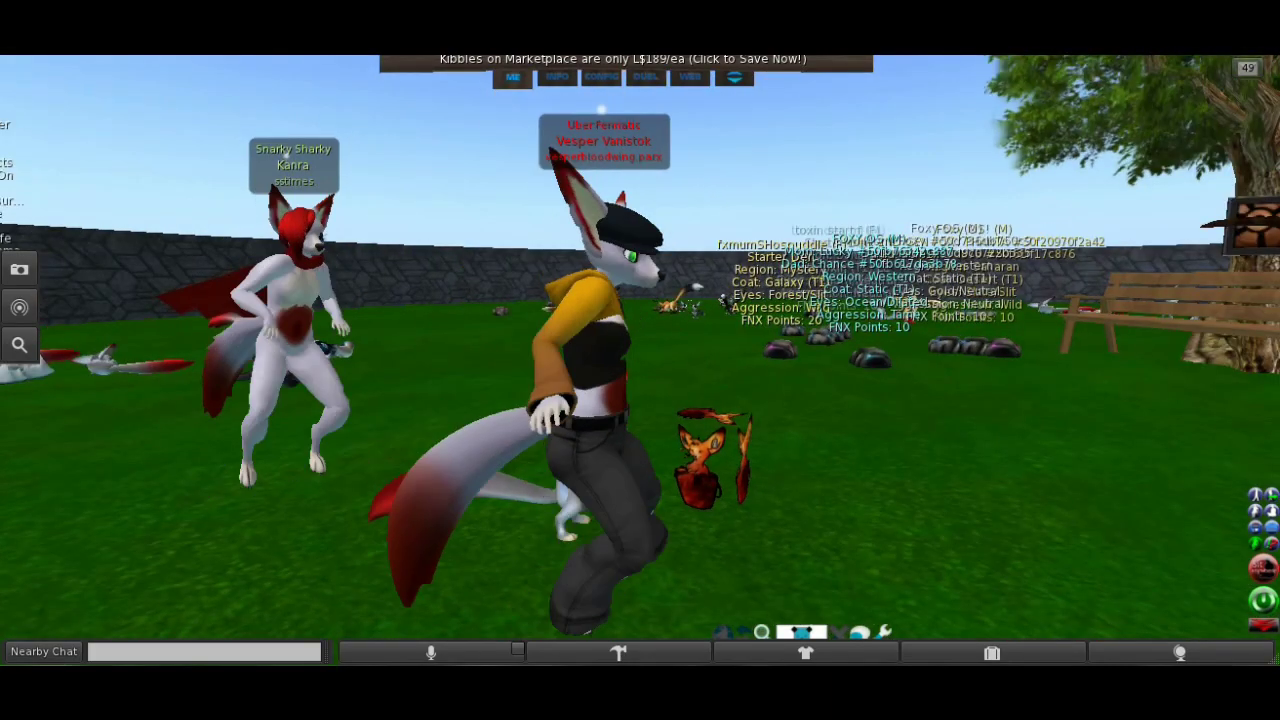
key("ctrl+alt+Right")
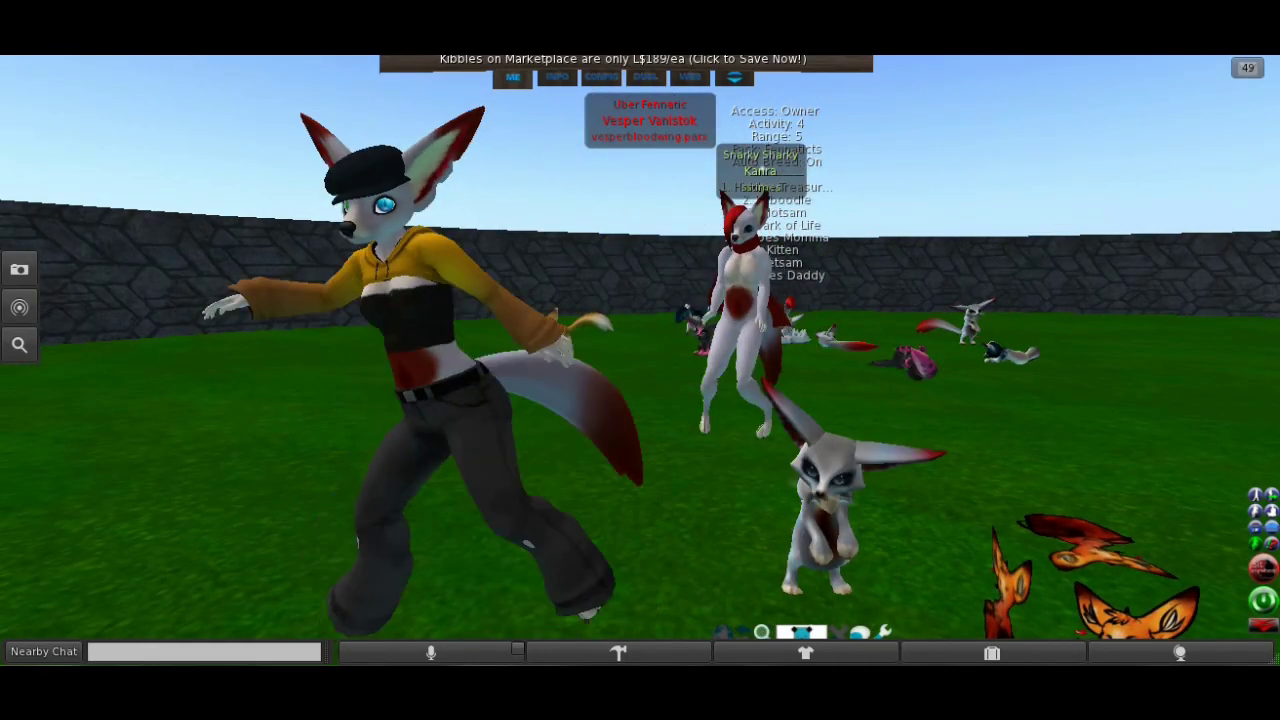
key("ctrl+alt+Up")
key("Escape")
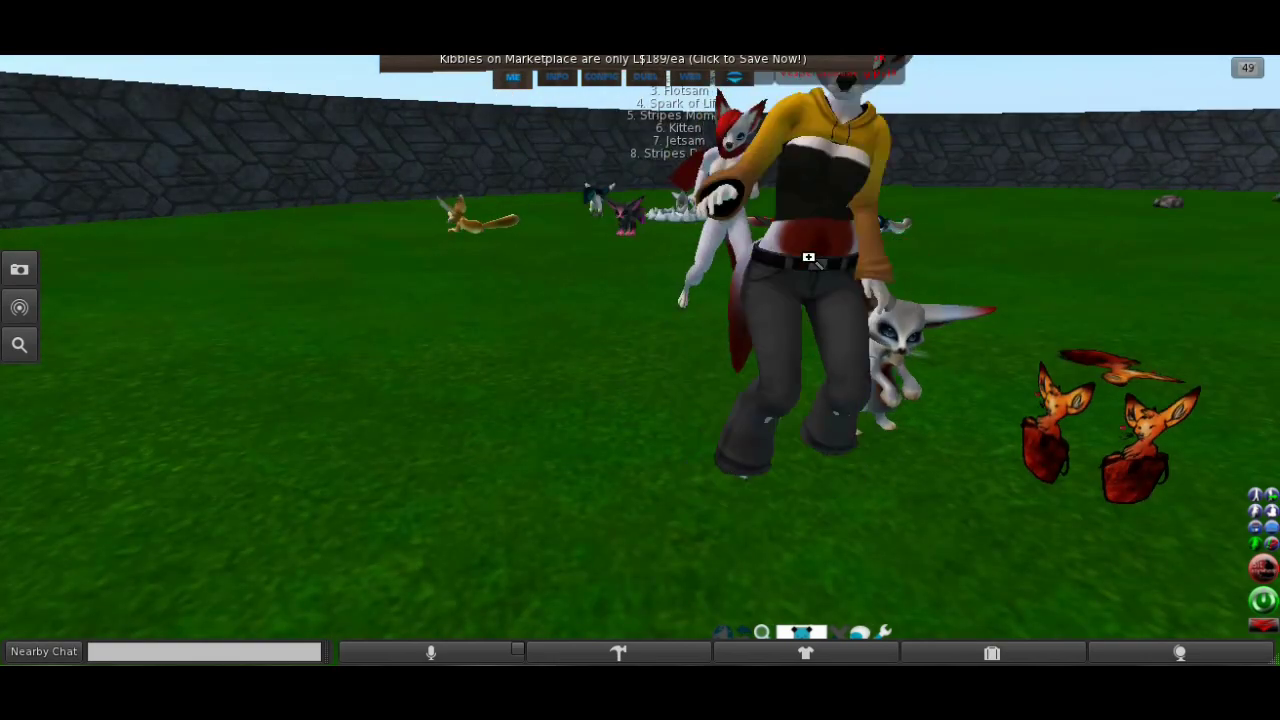
key("ctrl+alt+Left")
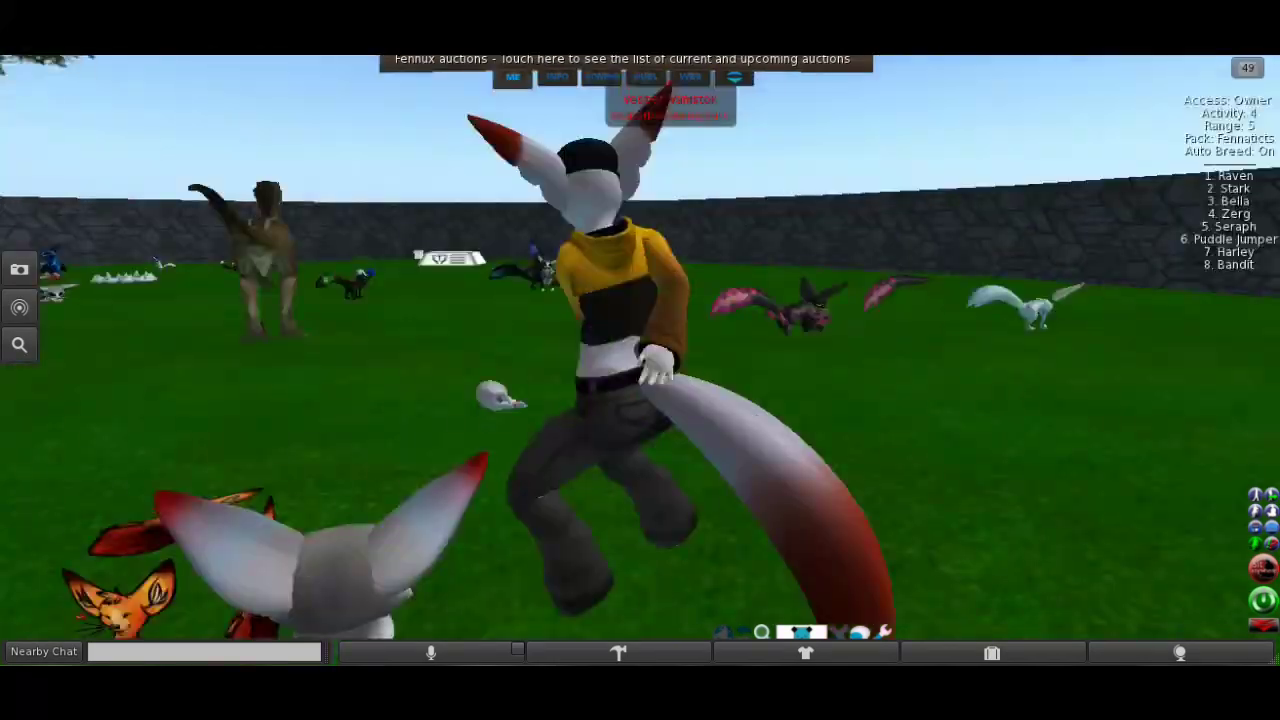
- Dismiss the group notice
left_click(500, 443, "alt")
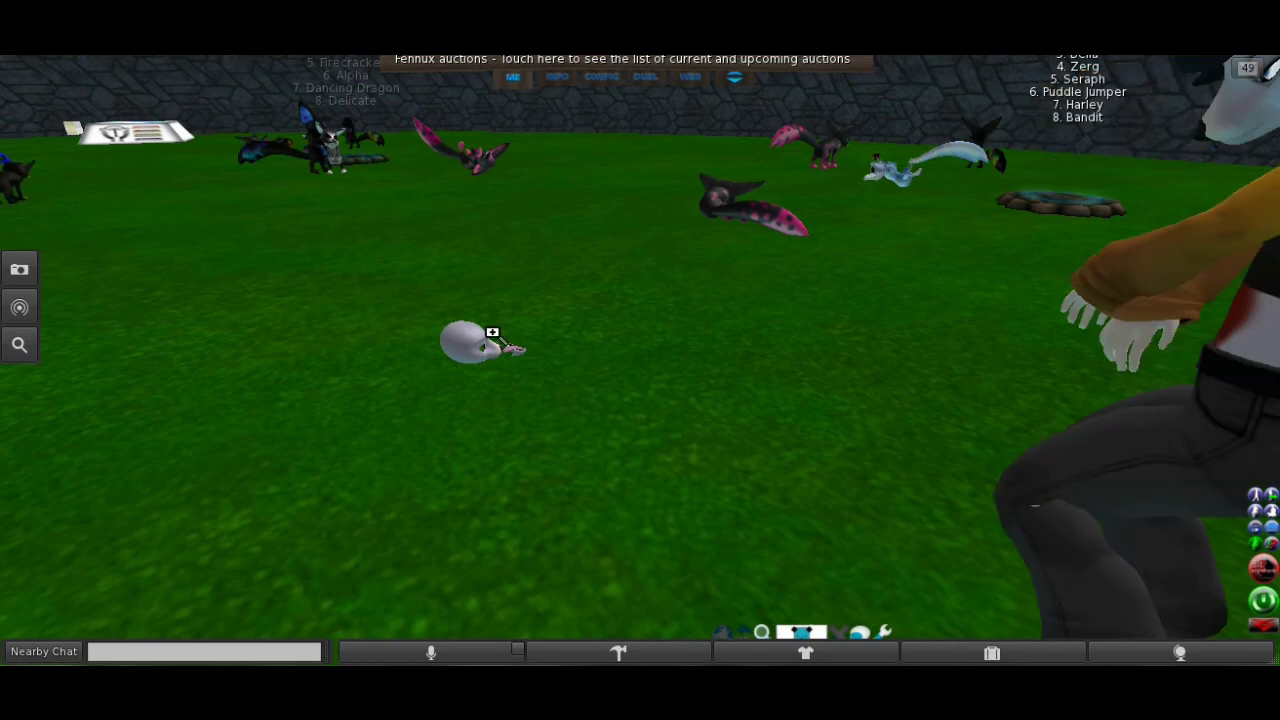
scroll(493, 349, "up", 6)
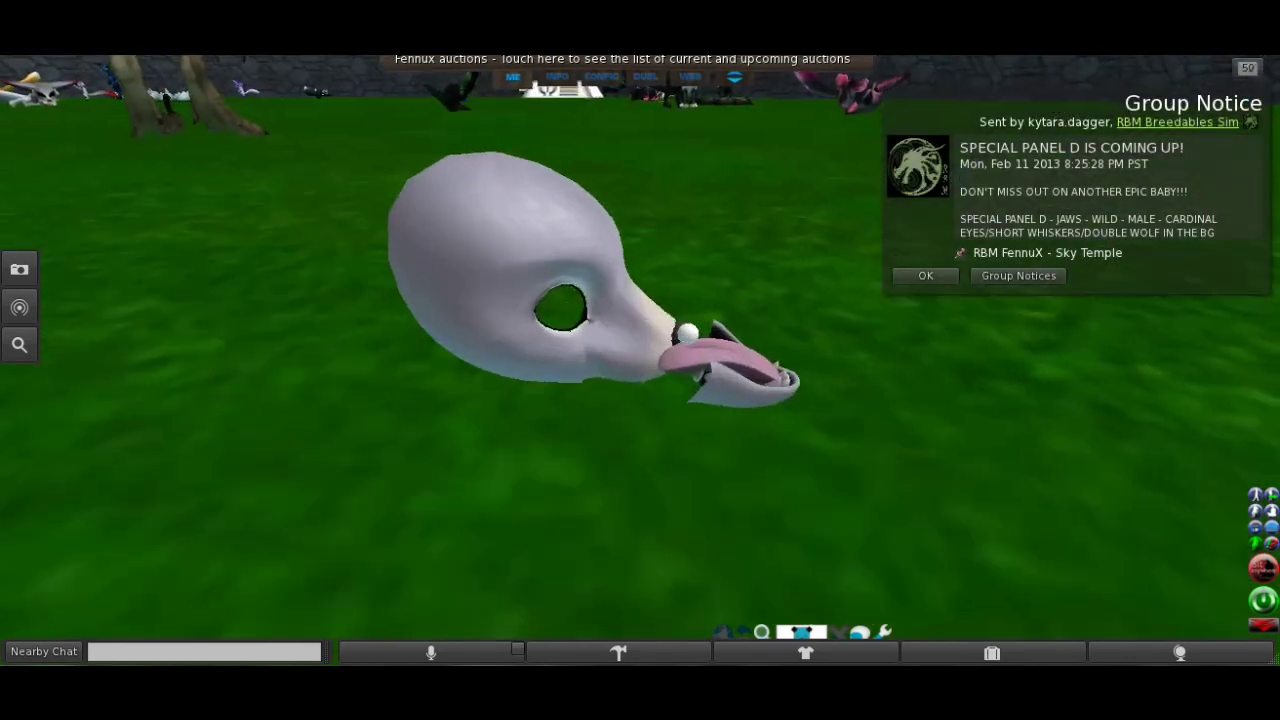
left_click(938, 278)
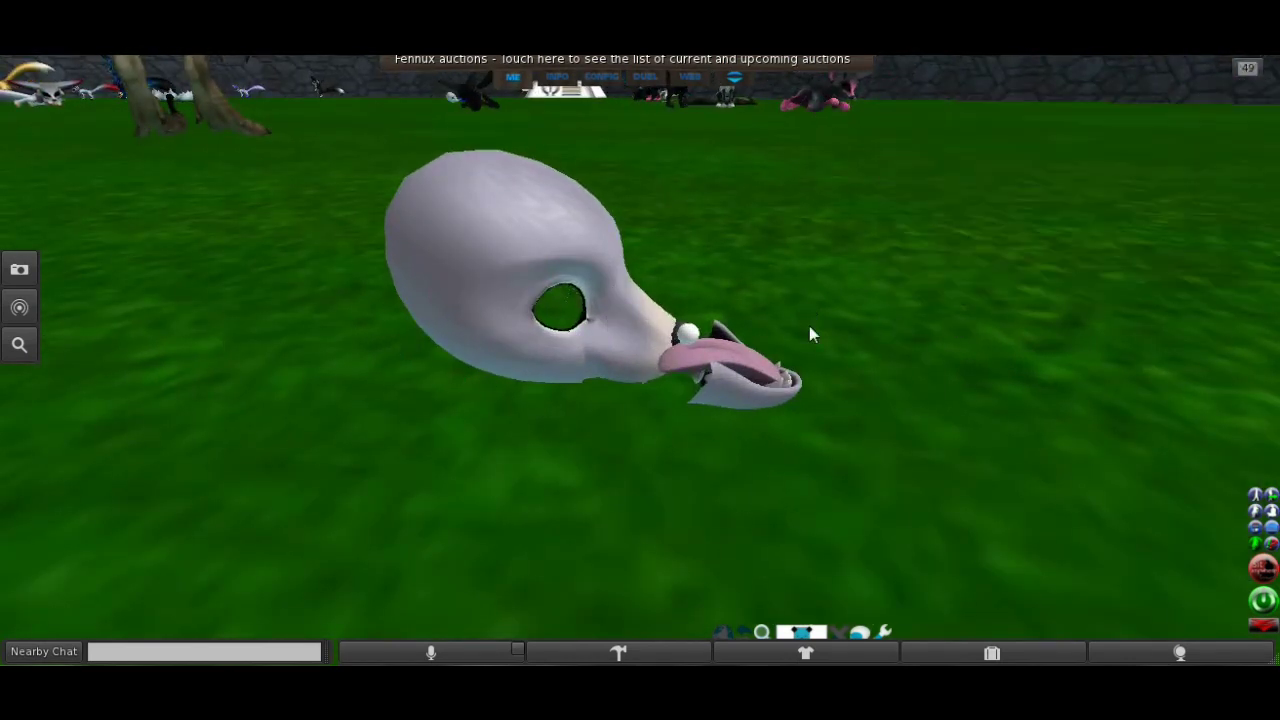
- Orbit around the dog head on the grass and bring up its actions menu
left_click_drag(596, 246, 507, 436, "alt")
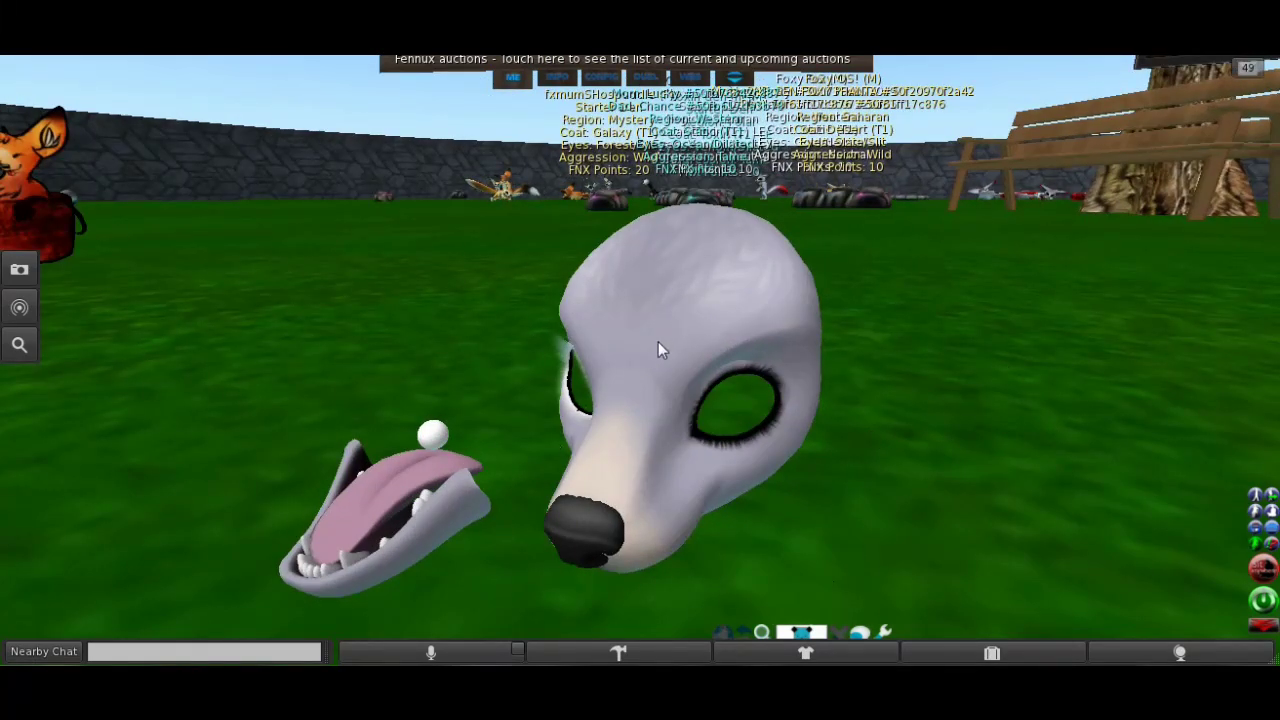
left_click_drag(664, 410, 231, 318, "alt")
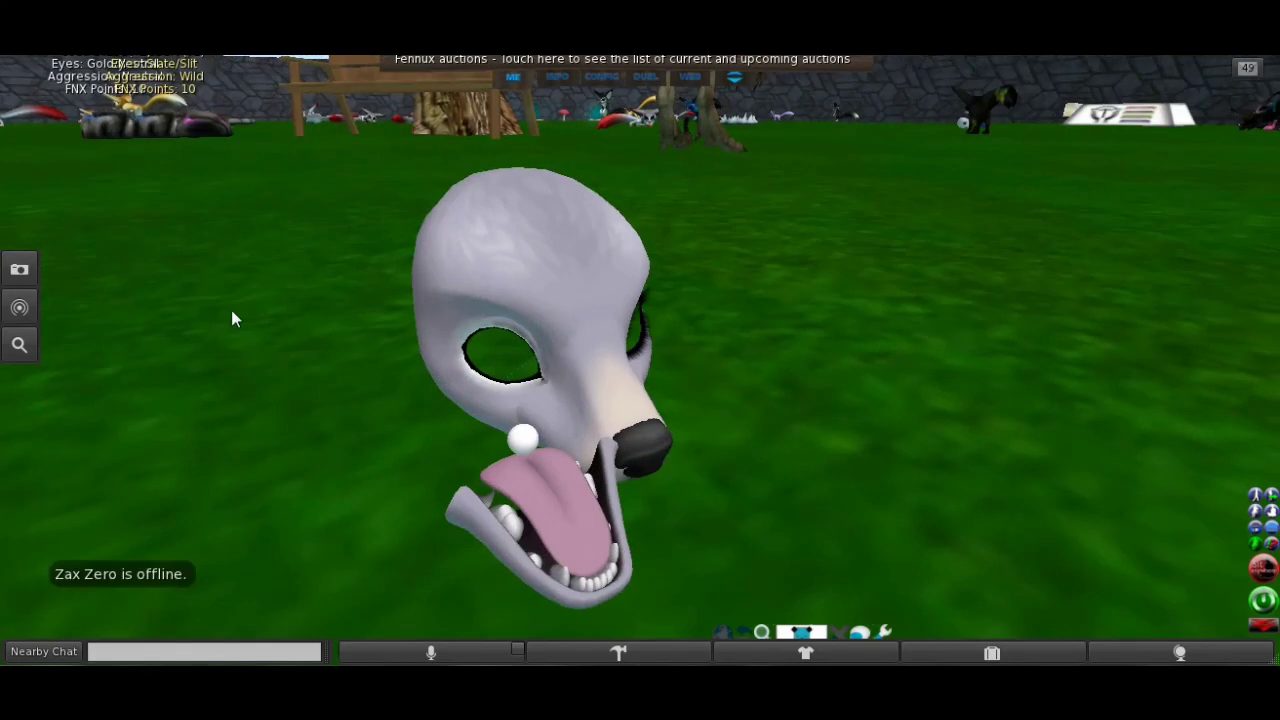
right_click(560, 277)
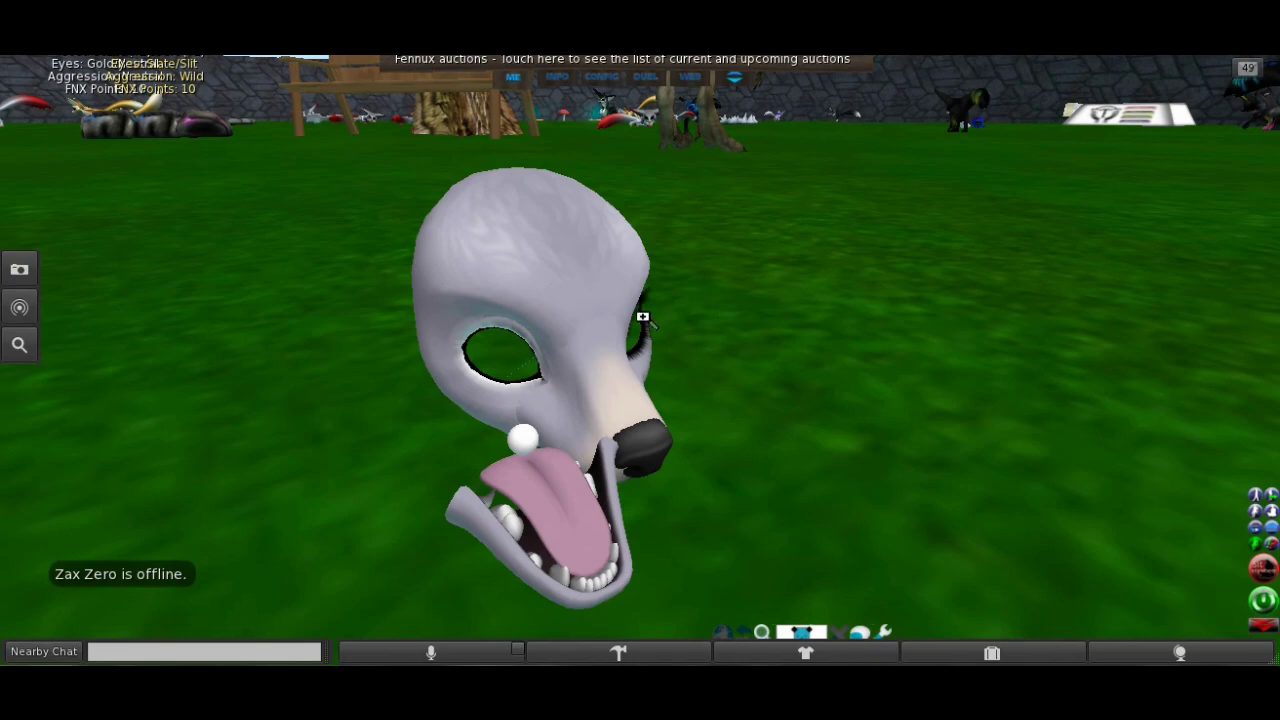
left_click_drag(645, 318, 697, 308, "alt")
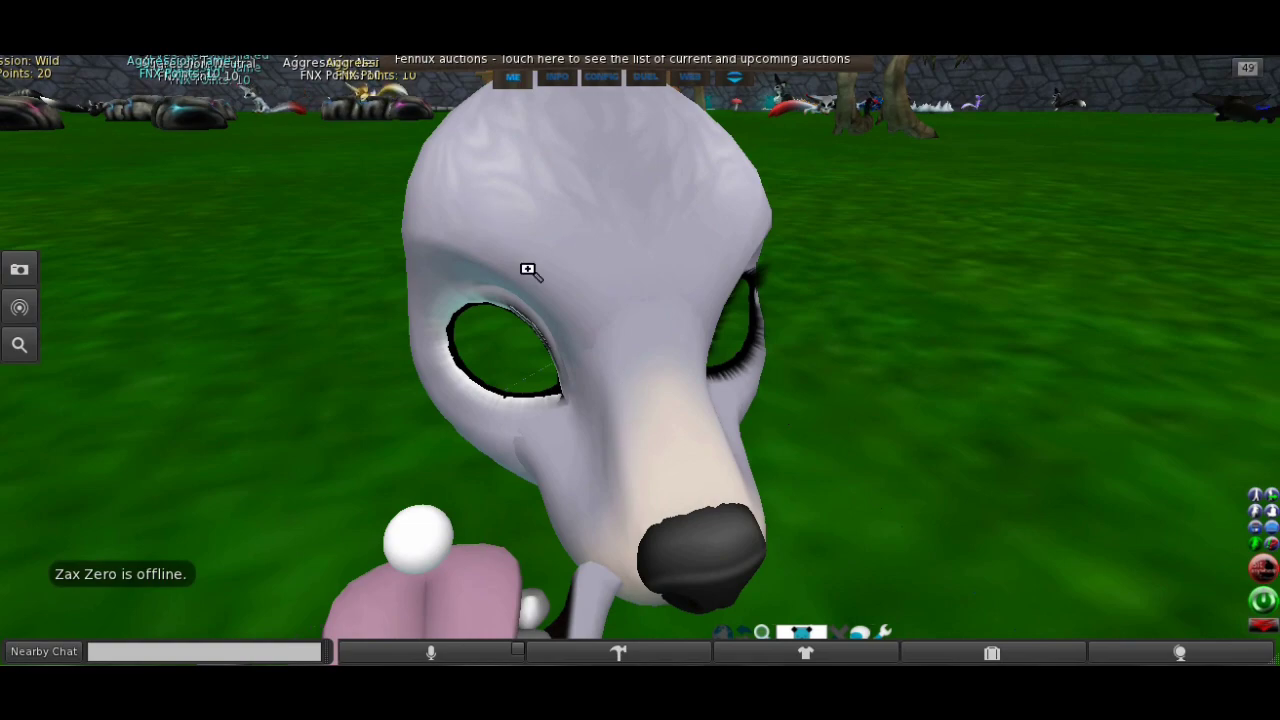
left_click_drag(527, 270, 681, 441, "alt")
right_click(681, 441)
- Slide, rotate and raise the dog head so its nose sits over the jaw
left_click(723, 474)
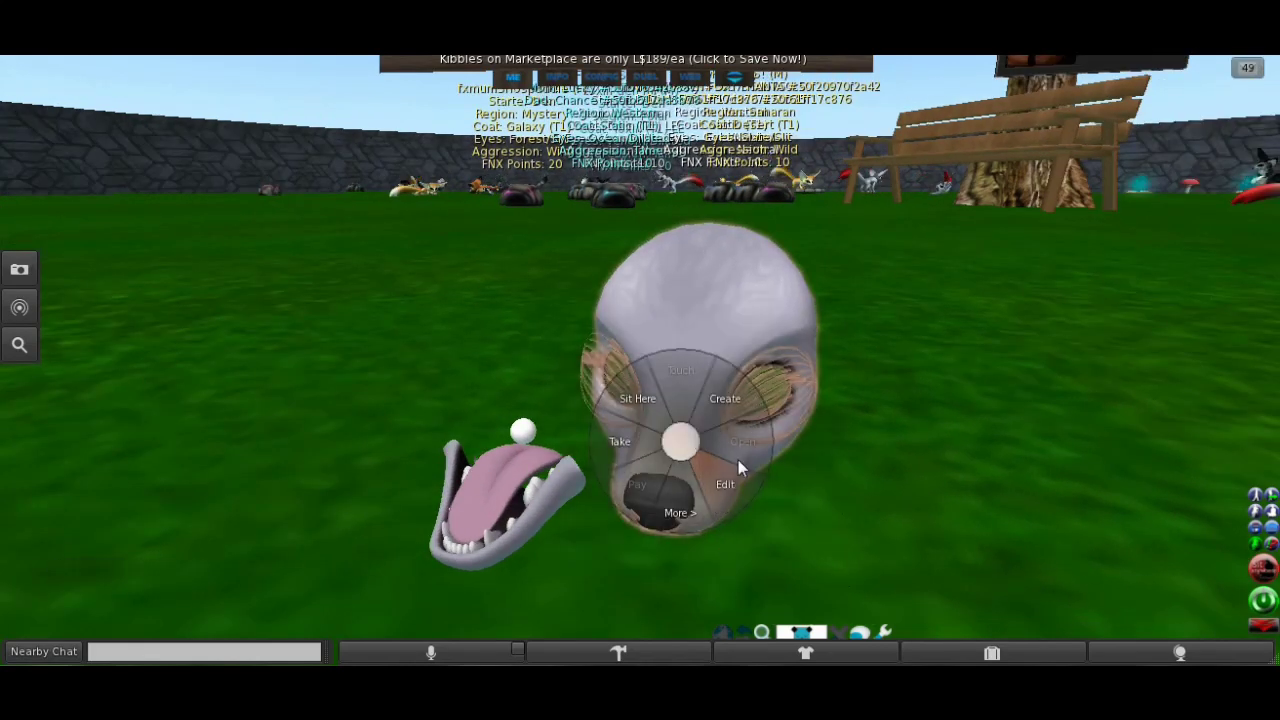
left_click_drag(703, 378, 758, 428)
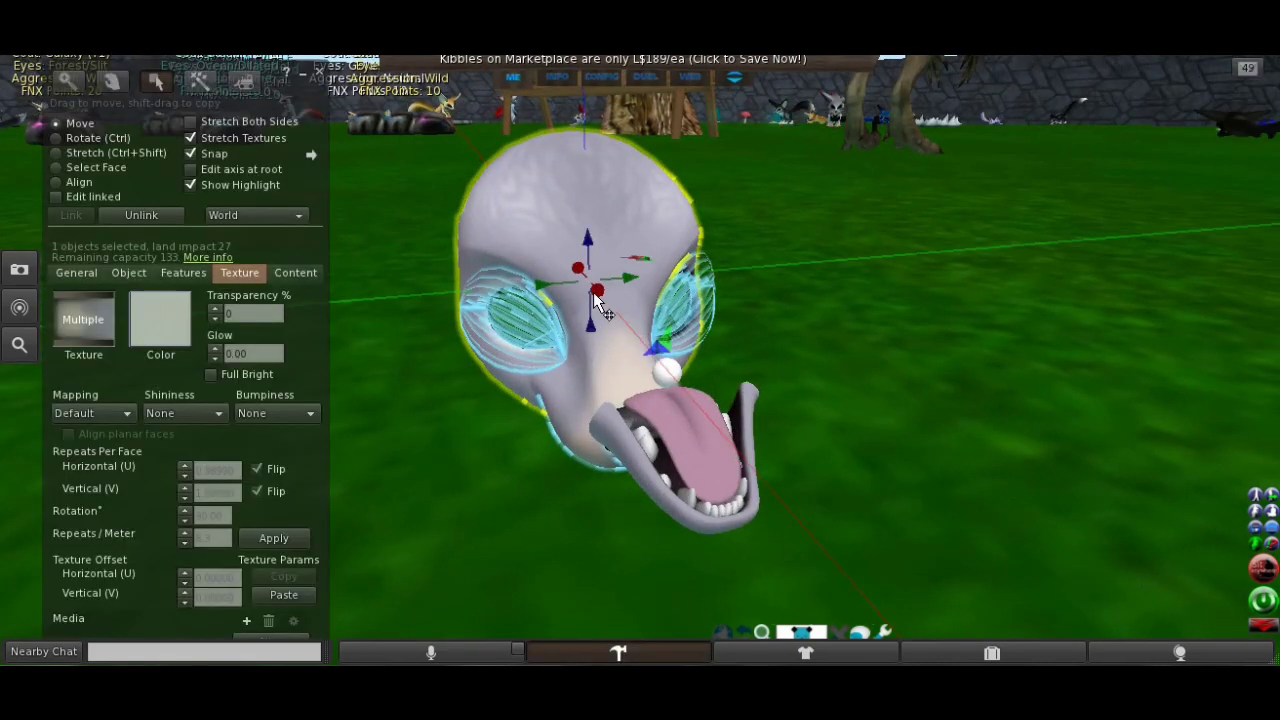
left_click_drag(595, 300, 652, 262, "ctrl")
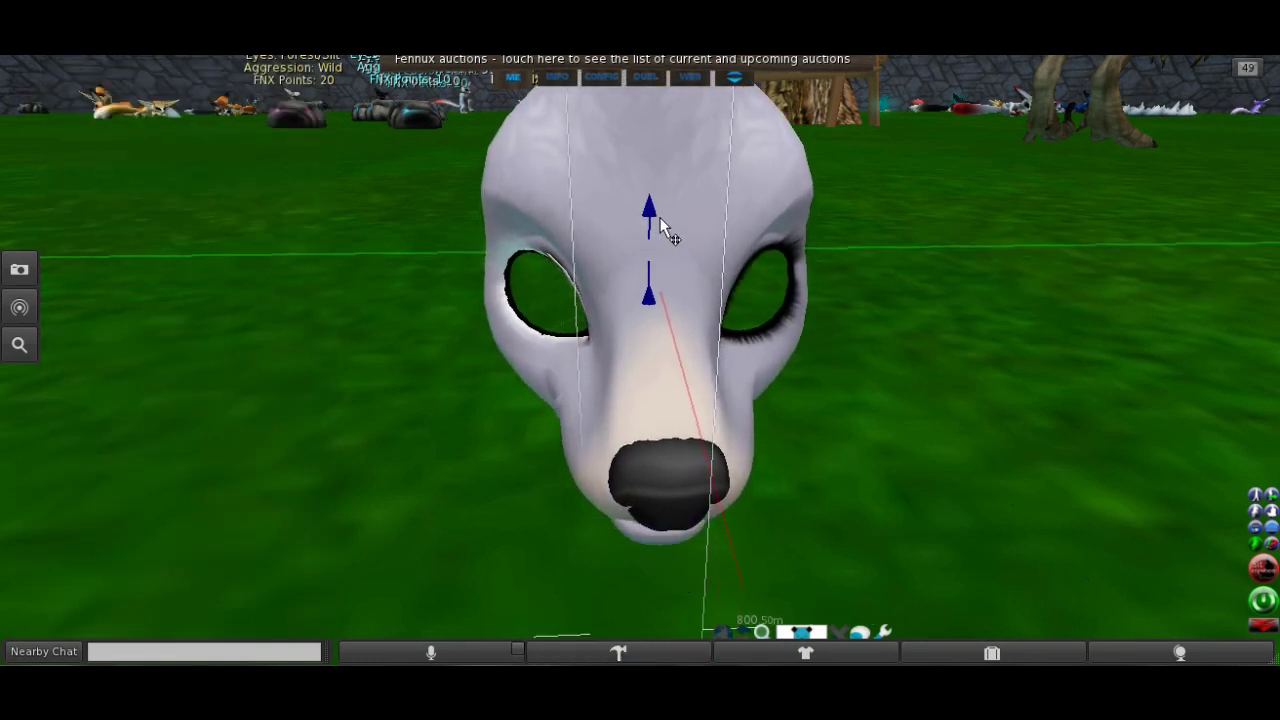
left_click_drag(660, 218, 660, 220)
- Inspect the aligned head from several angles, then exit editing and reset the camera
left_click_drag(625, 326, 745, 477, "alt")
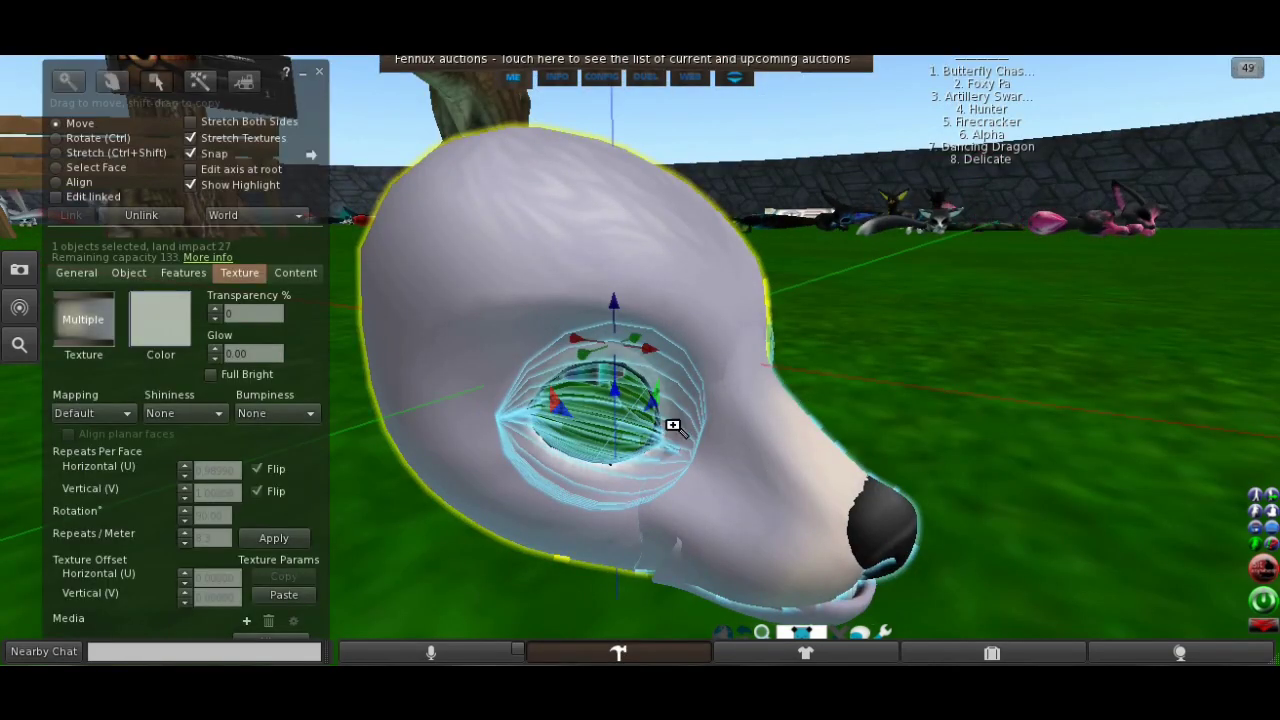
left_click_drag(673, 425, 692, 383, "alt")
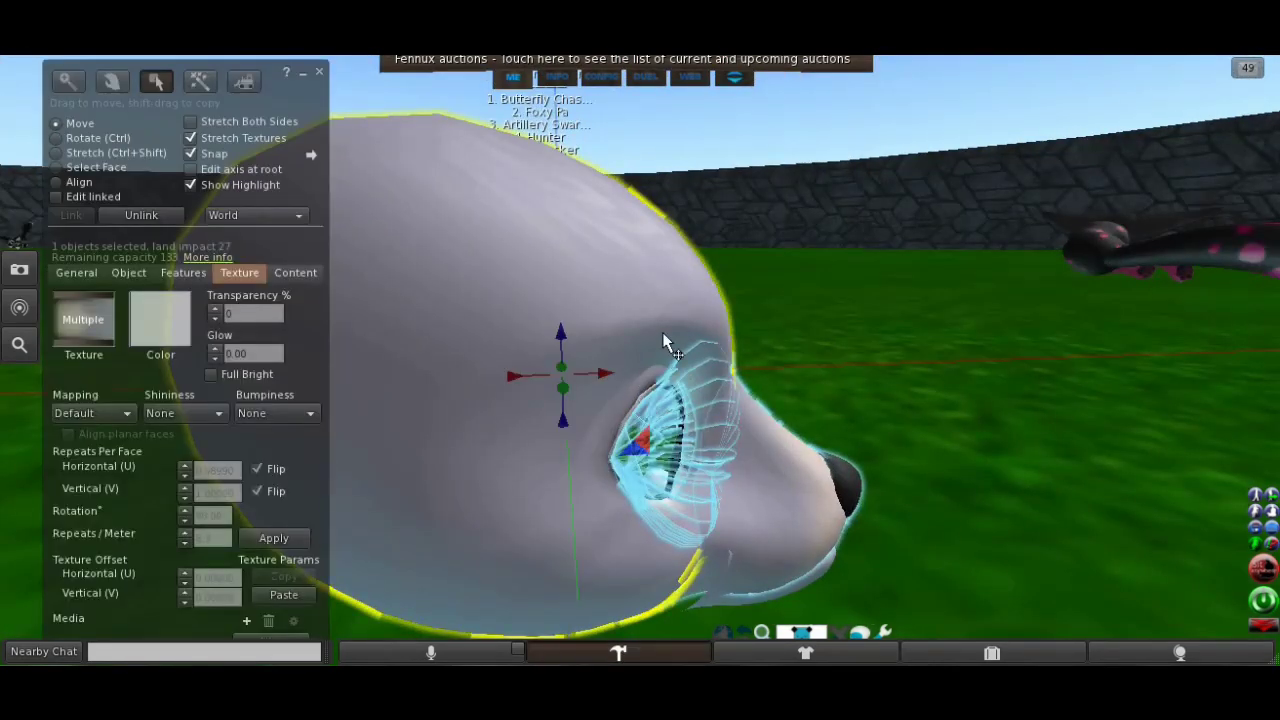
left_click_drag(663, 340, 690, 455, "alt")
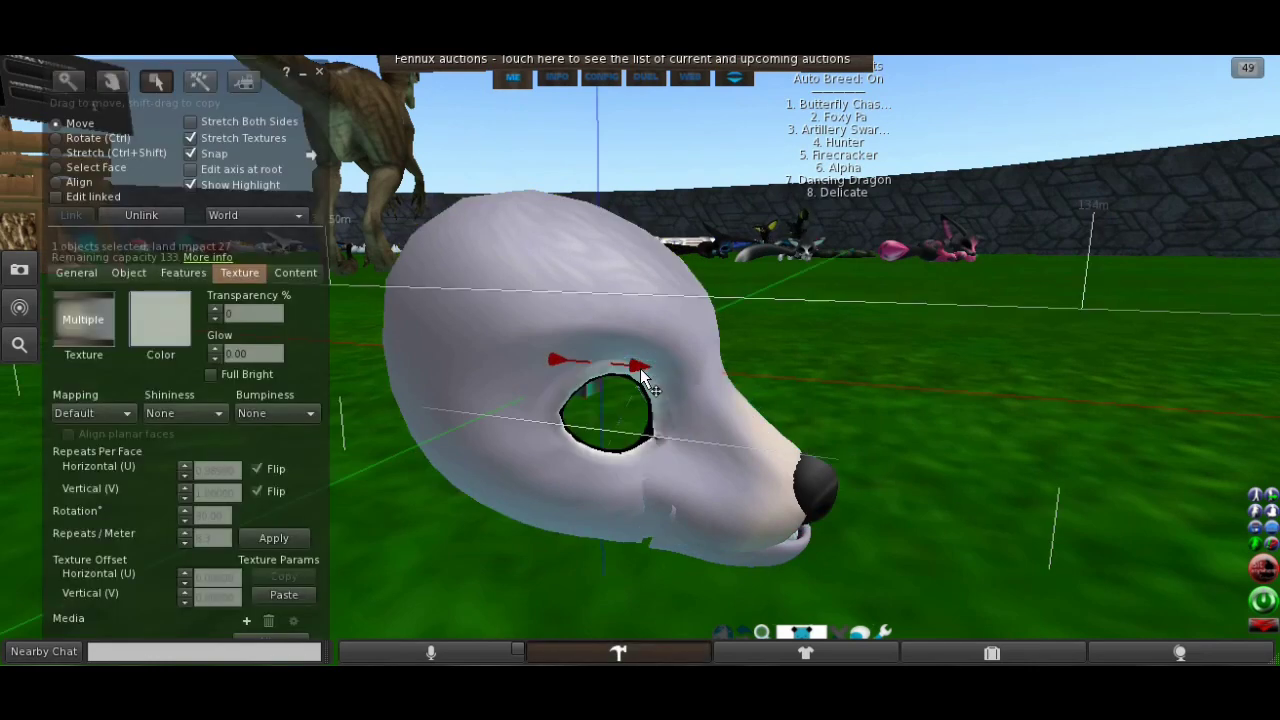
key("ctrl+b")
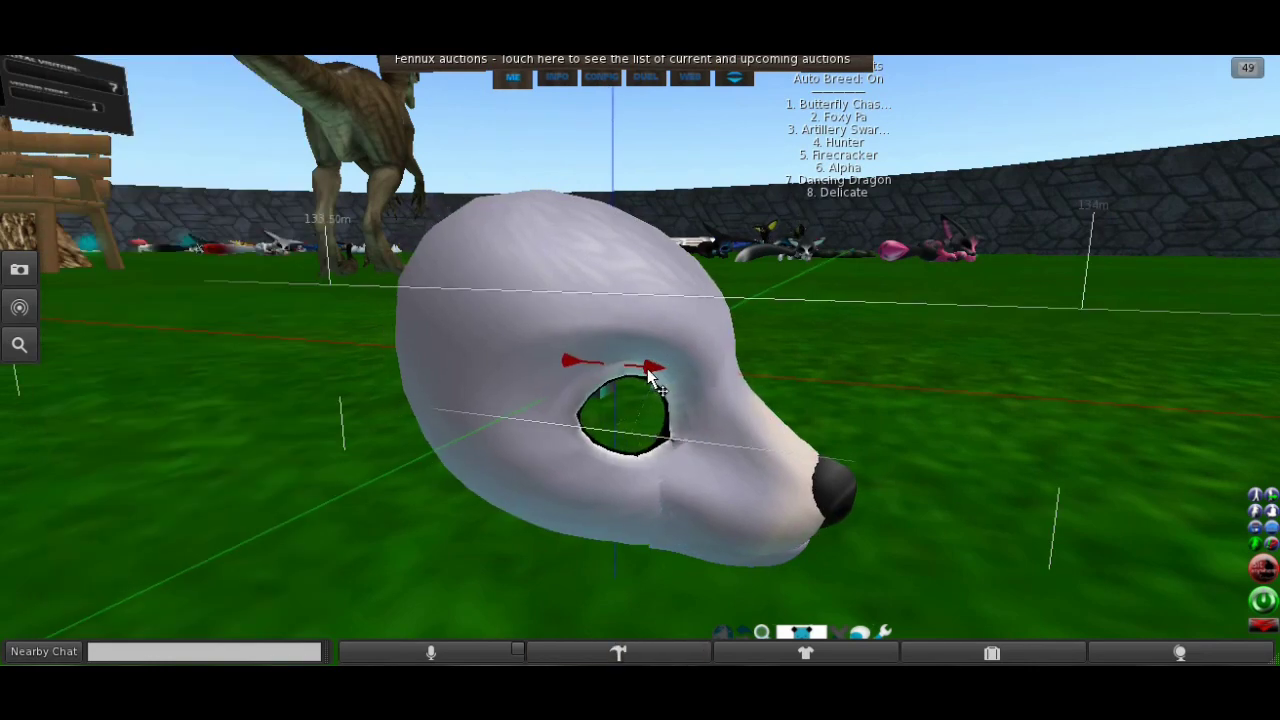
key("ctrl+b")
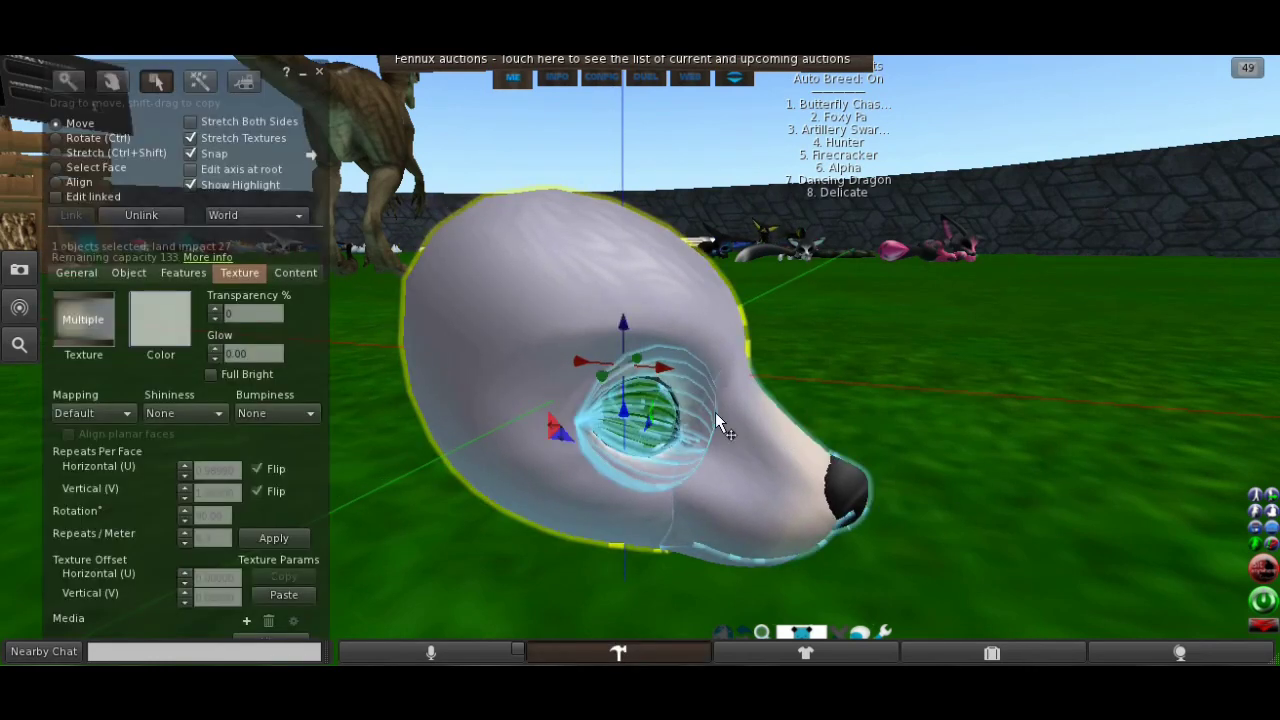
left_click_drag(790, 413, 420, 335, "alt")
key("ctrl+b")
key("ctrl+b")
key("ctrl+b")
left_click_drag(726, 374, 543, 357, "alt")
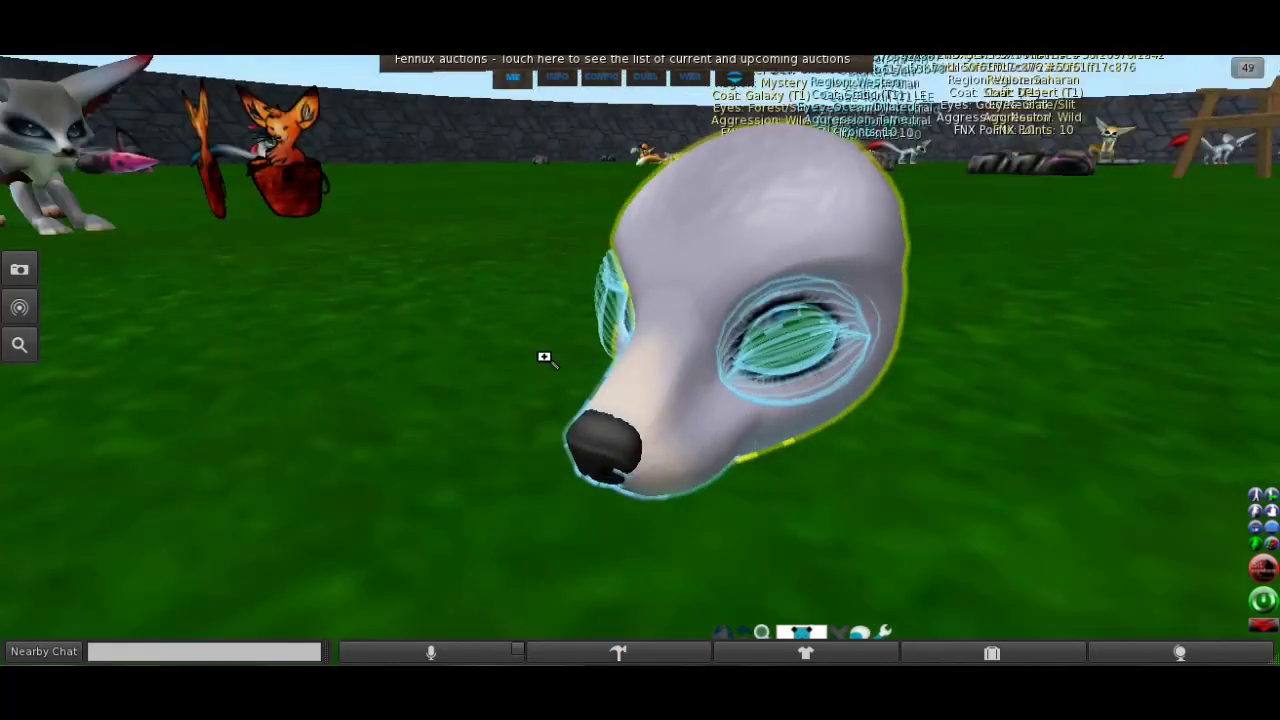
key("ctrl+b")
key("ctrl+b")
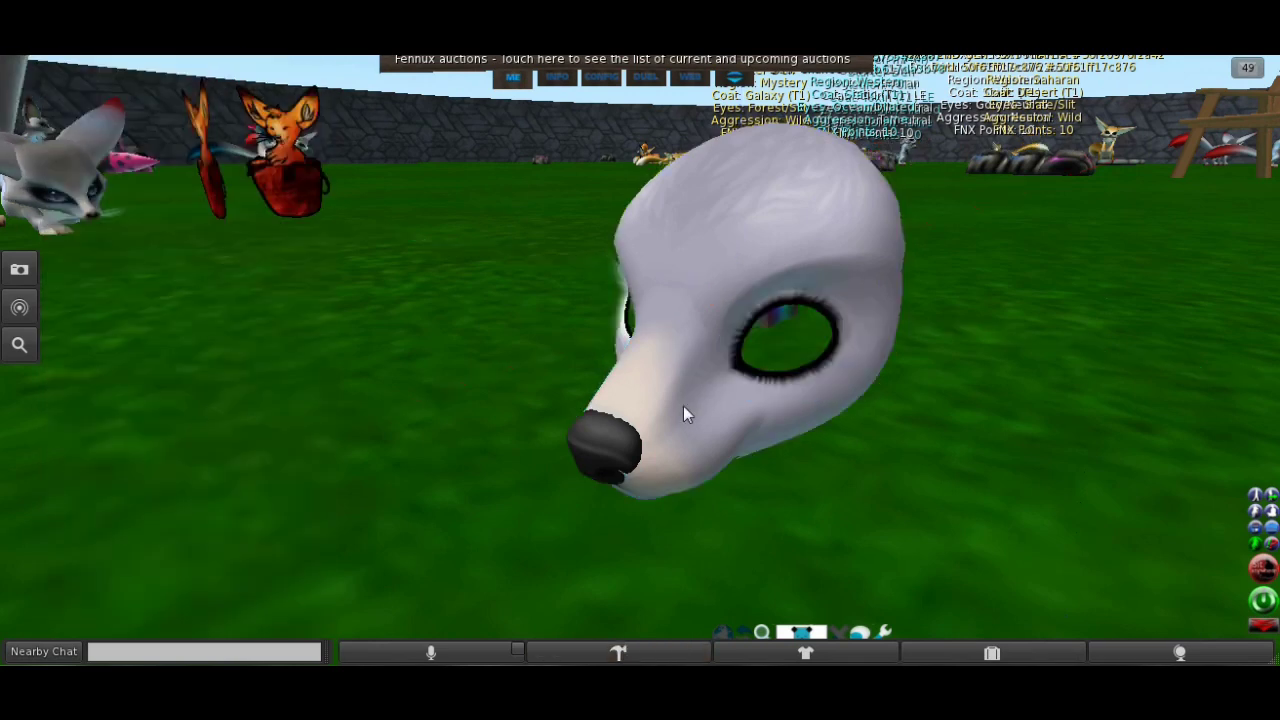
key("Escape")
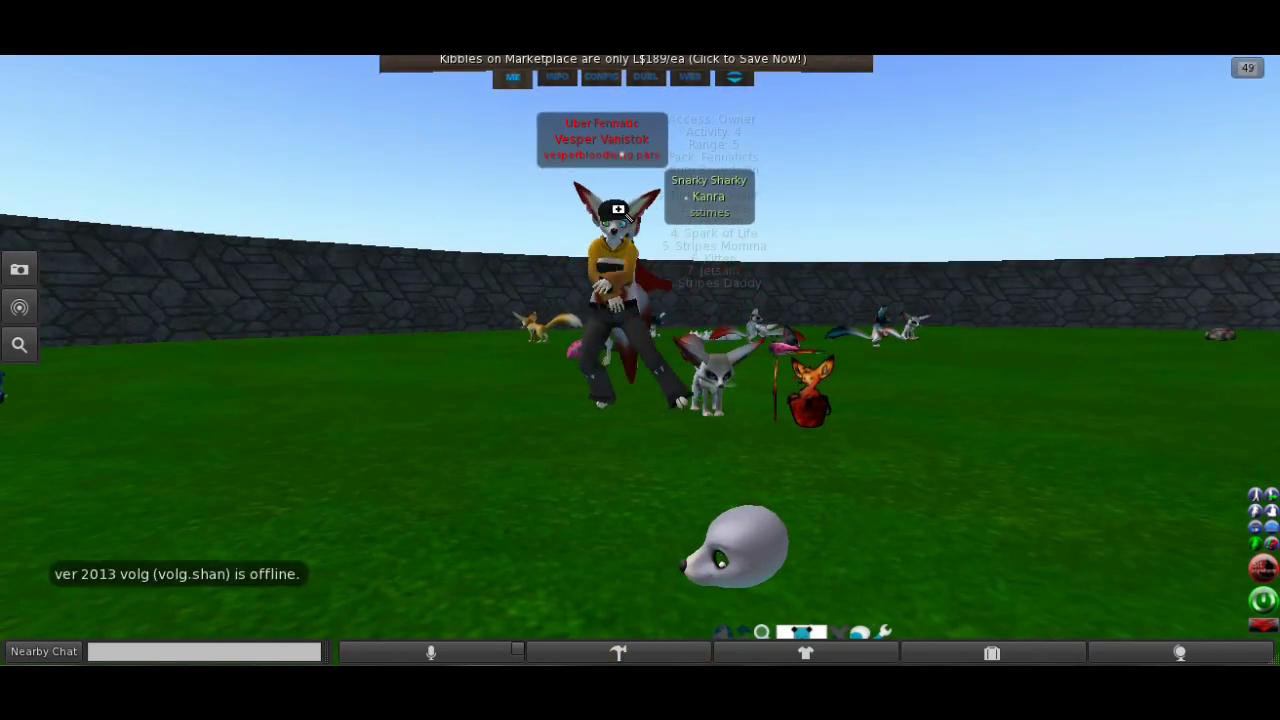
left_click(620, 210, "alt")
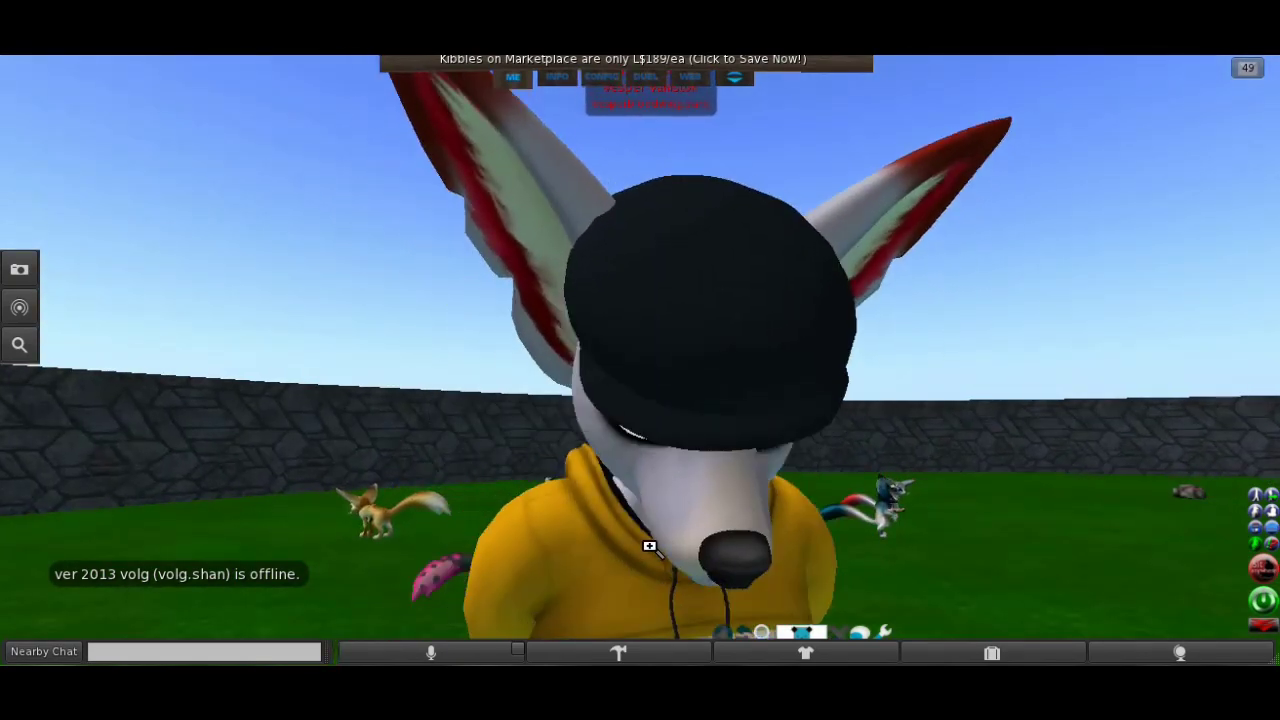